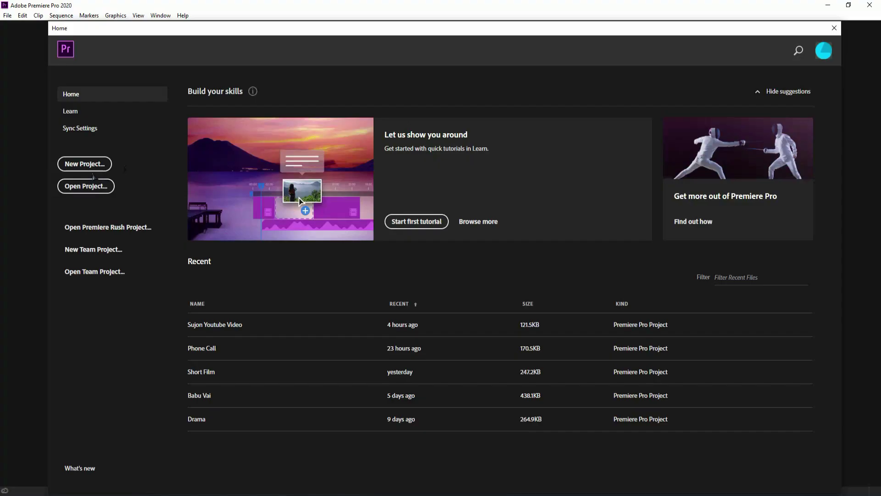
- Create a new project named Motion in E:\PP Backup Project with the Mercury Playback Engine GPU Acceleration (CUDA) renderer
{"action": "left_click", "coordinate": [90, 166]}
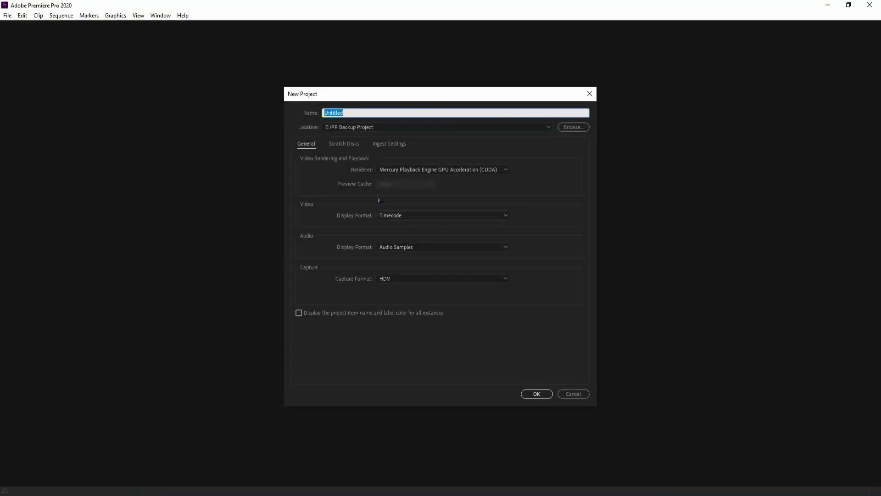
{"action": "type", "text": "Motion"}
{"action": "left_click", "coordinate": [506, 170]}
{"action": "left_click", "coordinate": [506, 170]}
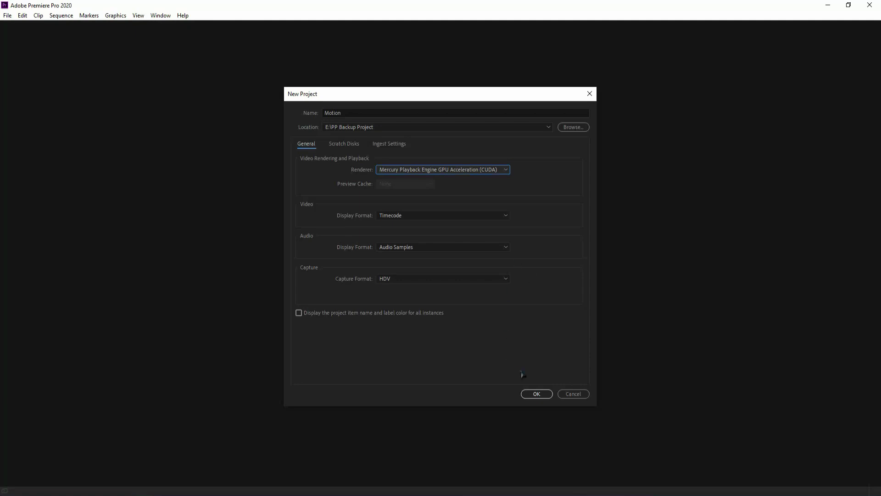
{"action": "left_click", "coordinate": [538, 394]}
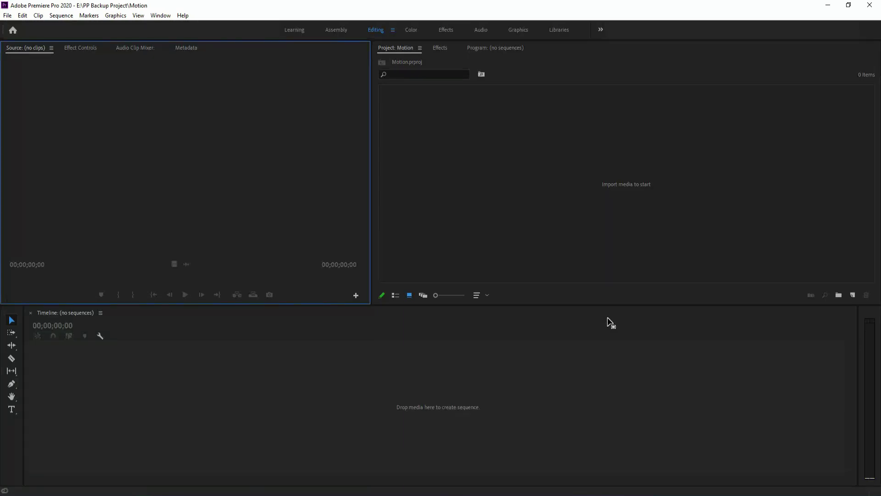
- Add a new bin to the Motion project, keeping its default name
{"action": "right_click", "coordinate": [463, 121]}
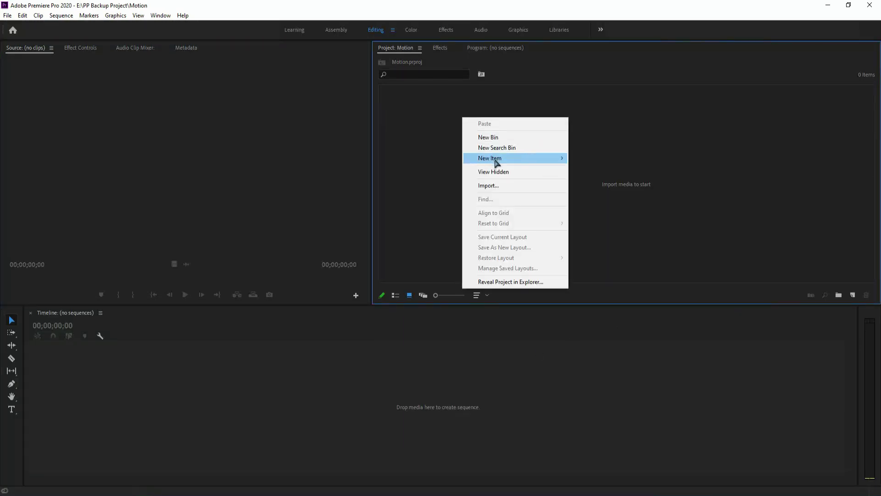
{"action": "left_click", "coordinate": [506, 138]}
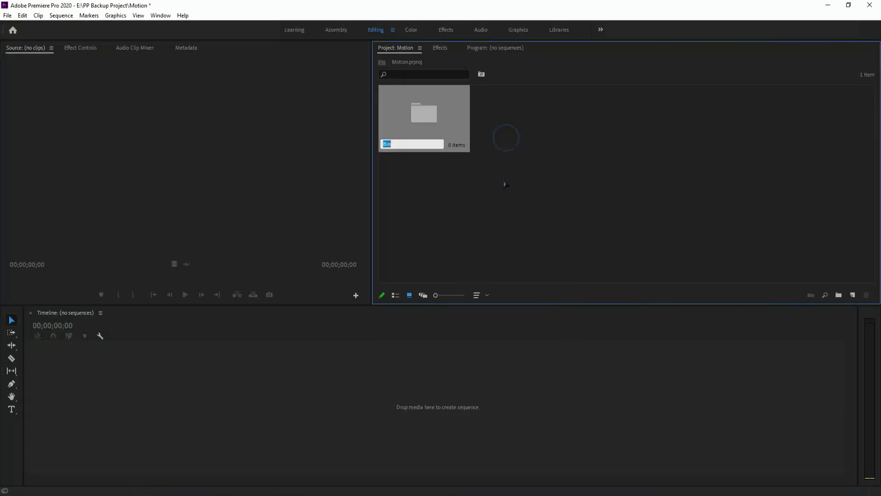
{"action": "left_click", "coordinate": [556, 236]}
- Create a new sequence named Sequence 01 from the Digital SLR preset DSLR 1080p25
{"action": "right_click", "coordinate": [518, 100]}
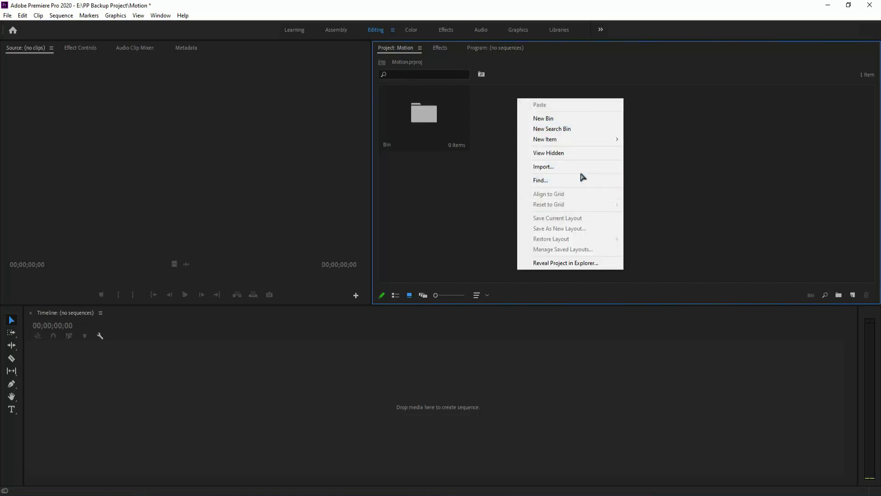
{"action": "mouse_move", "coordinate": [595, 139]}
{"action": "left_click", "coordinate": [698, 139]}
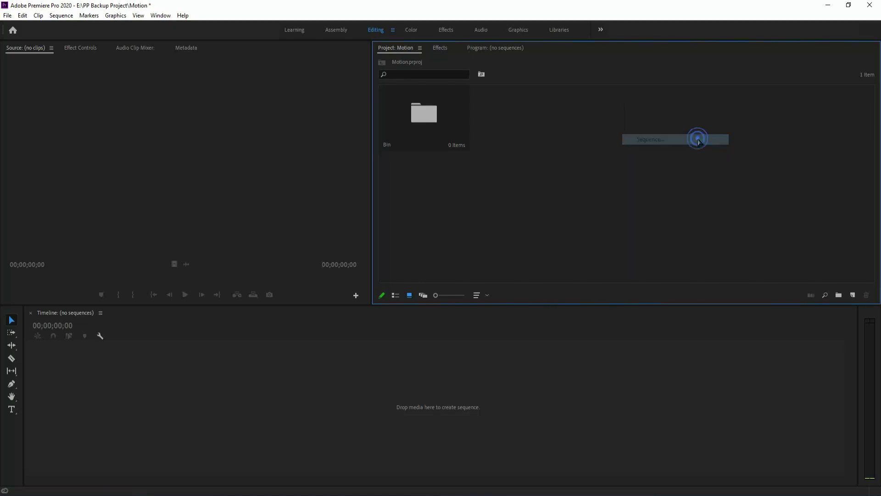
{"action": "left_click", "coordinate": [322, 167]}
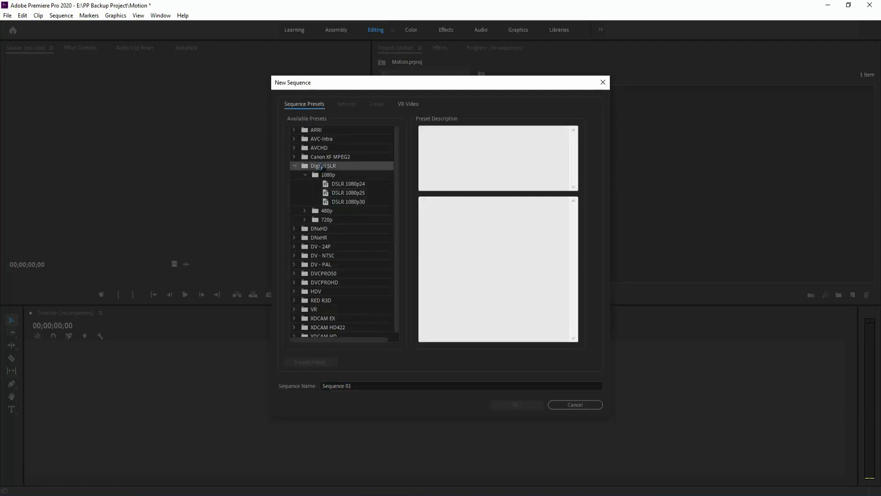
{"action": "left_click", "coordinate": [347, 193]}
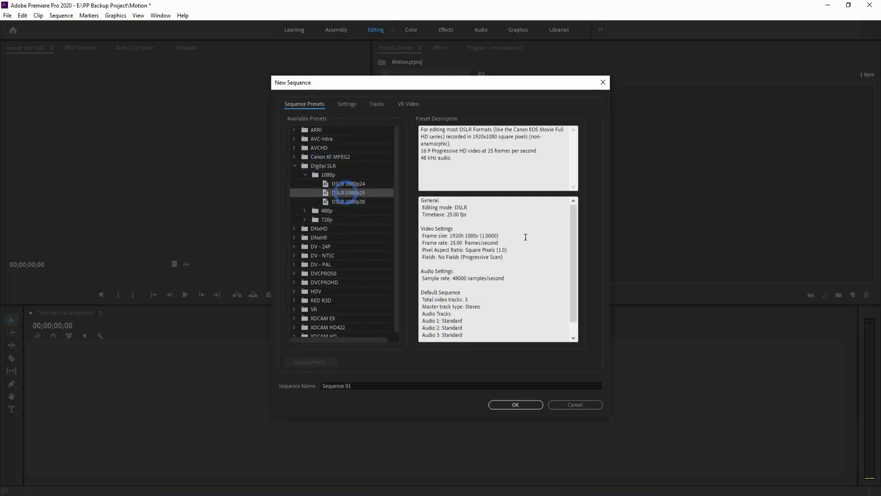
{"action": "left_click", "coordinate": [532, 405]}
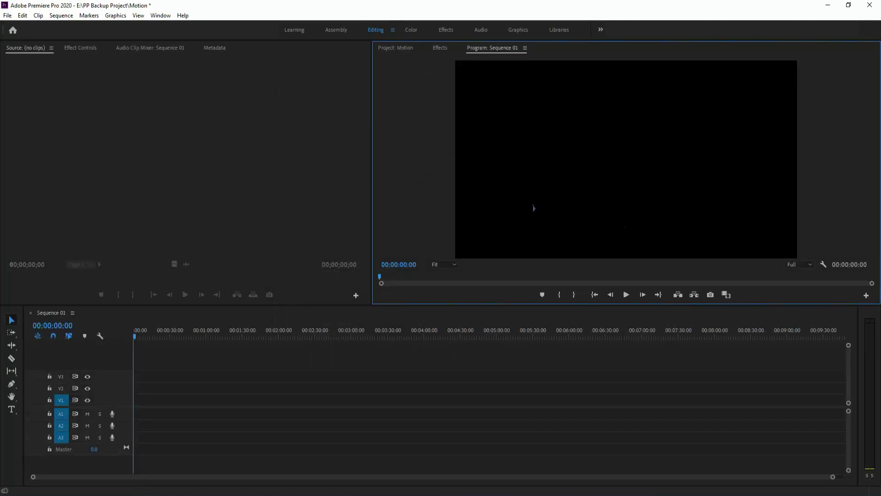
- Rename the project's bin as Video
{"action": "left_click", "coordinate": [395, 48]}
{"action": "right_click", "coordinate": [418, 116]}
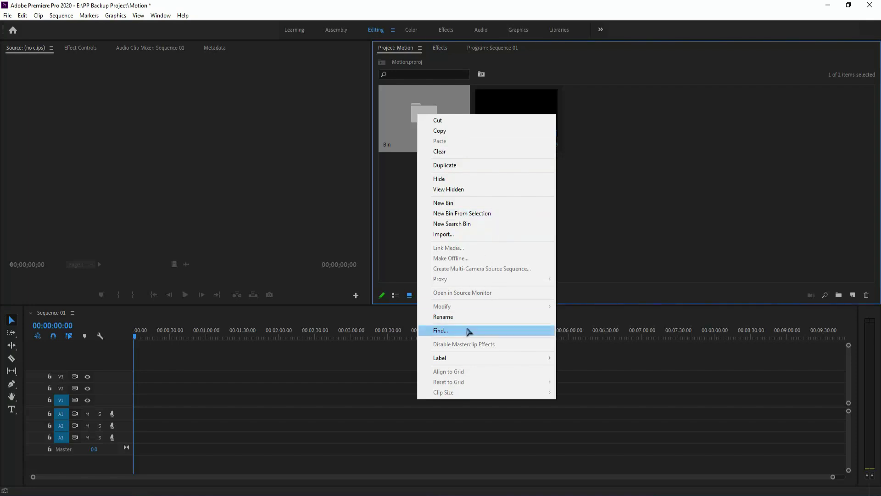
{"action": "left_click", "coordinate": [479, 316]}
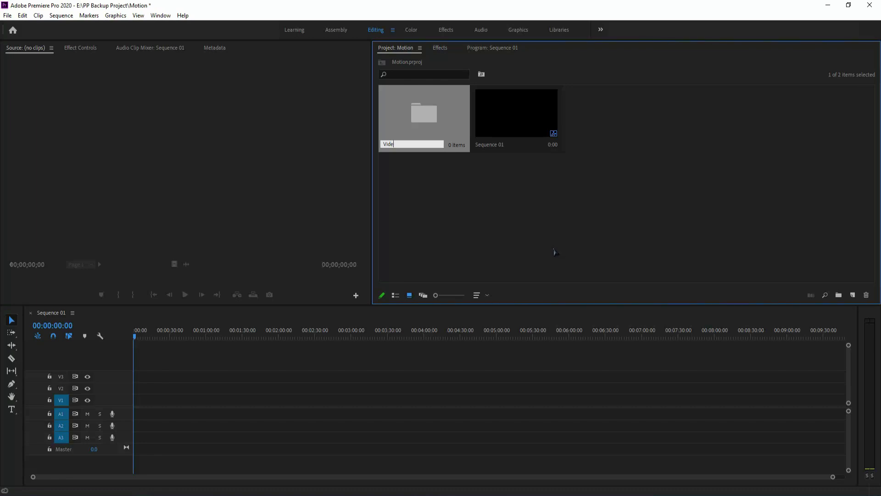
{"action": "left_click", "coordinate": [533, 216]}
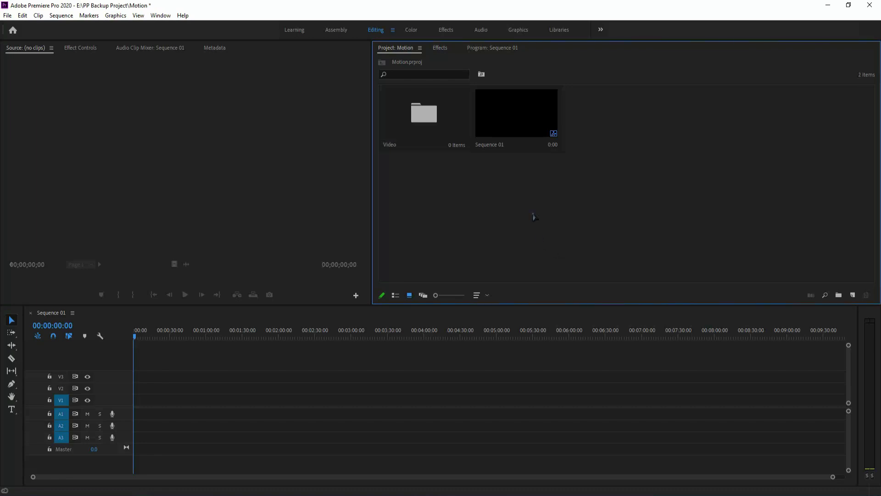
- Import the video clips MVI_9109 to MVI_9129 into the Video bin
{"action": "double_click", "coordinate": [421, 130]}
{"action": "right_click", "coordinate": [545, 143]}
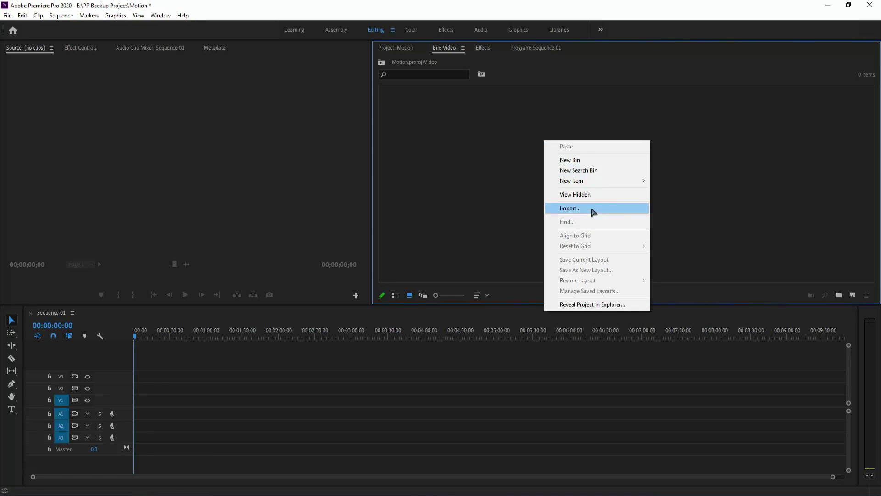
{"action": "left_click", "coordinate": [593, 210]}
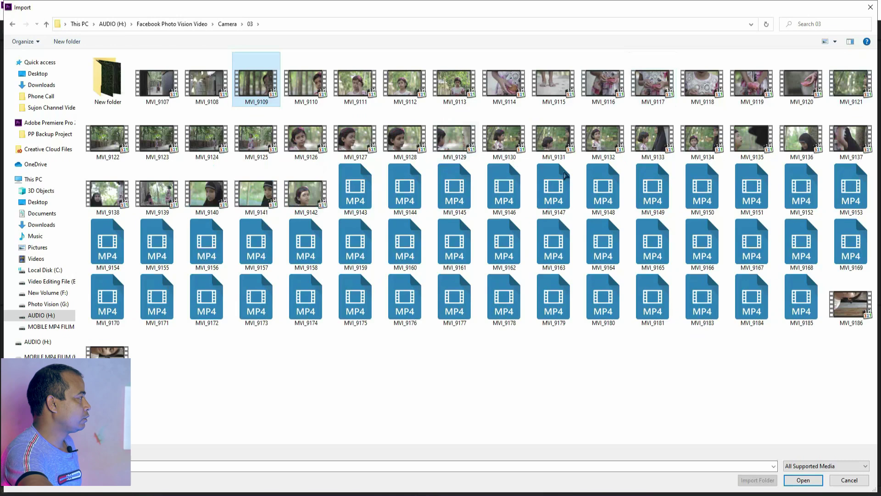
{"action": "key", "text": "ctrl+a"}
{"action": "left_click", "coordinate": [803, 480]}
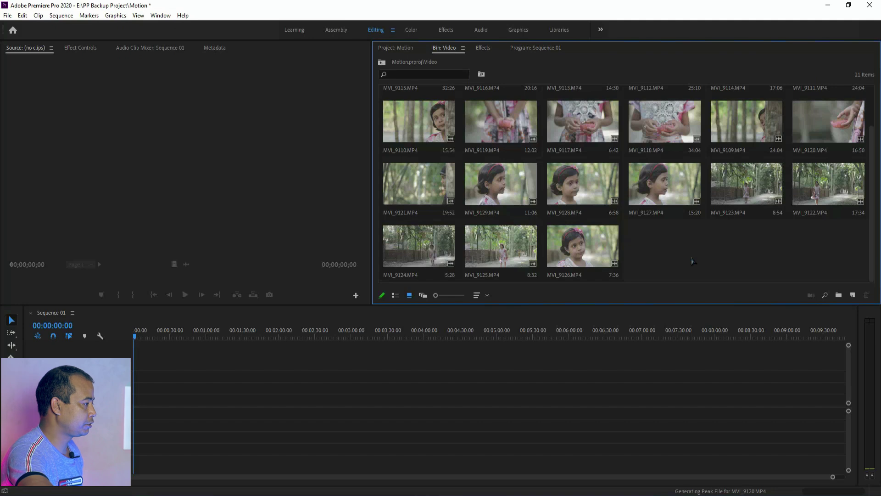
{"action": "scroll", "coordinate": [691, 256], "scroll_direction": "up", "scroll_amount": 2}
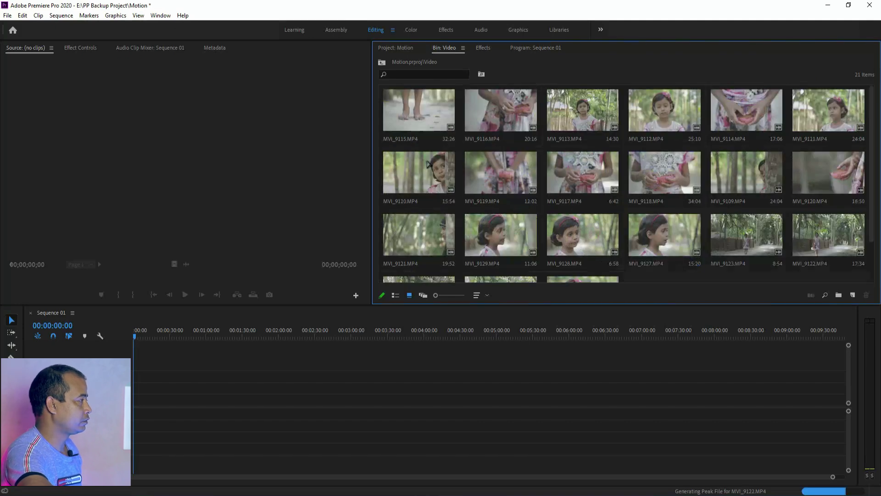
- Preview MVI_9113.MP4 and place it on track V1 at the sequence start, changing the sequence settings to match the clip
{"action": "double_click", "coordinate": [574, 125]}
{"action": "left_click_drag", "start_coordinate": [105, 278], "coordinate": [31, 278]}
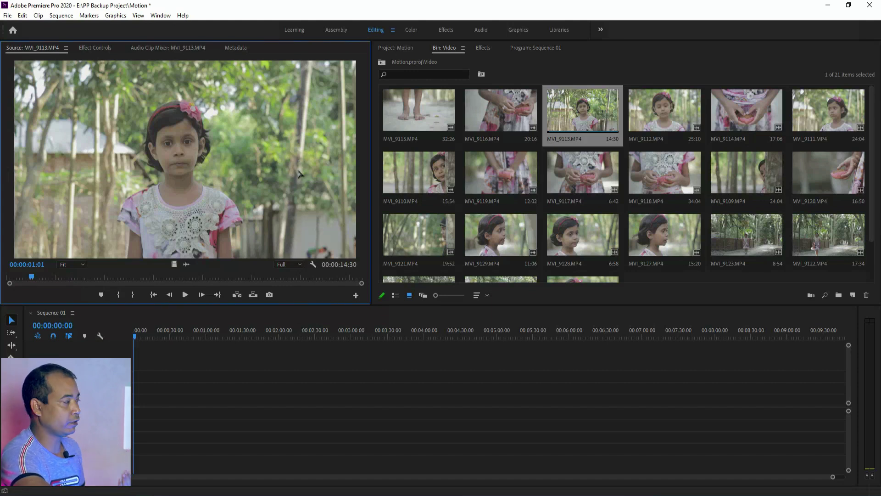
{"action": "left_click", "coordinate": [574, 102]}
{"action": "left_click_drag", "start_coordinate": [431, 235], "coordinate": [138, 398]}
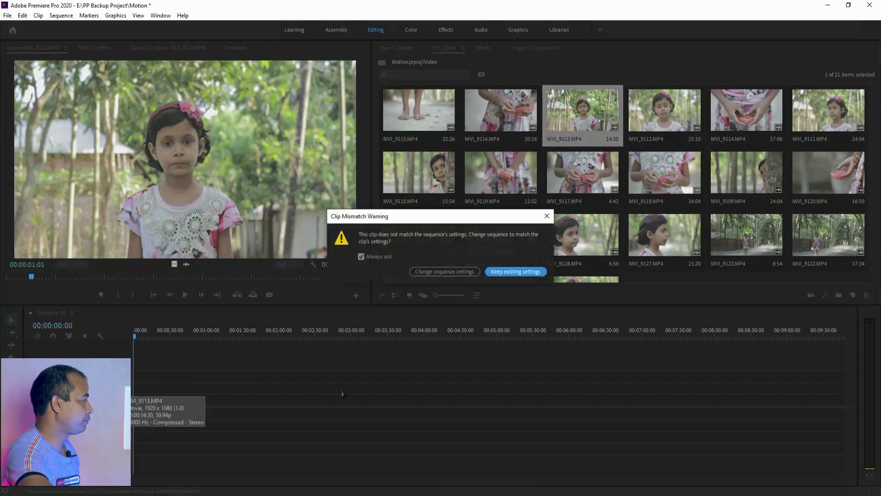
{"action": "left_click", "coordinate": [444, 271]}
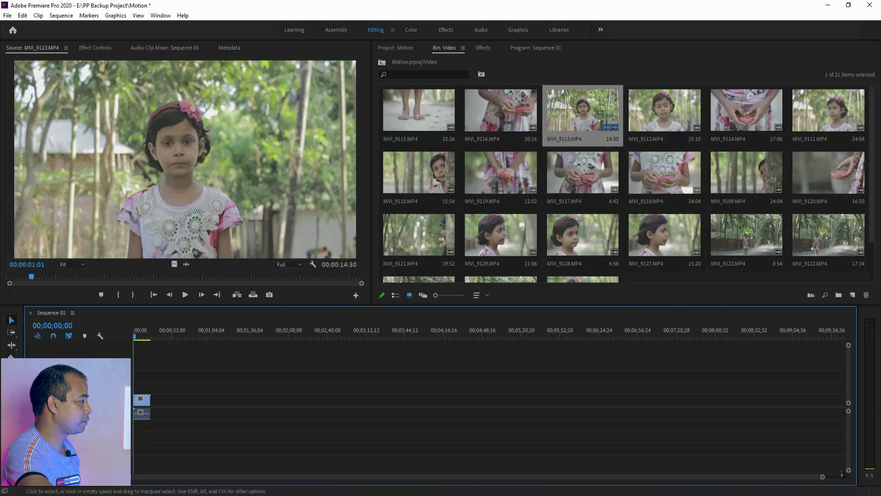
- Unlink the MVI_9113.MP4 clip's audio from its video in the timeline and delete the audio
{"action": "left_click_drag", "start_coordinate": [824, 478], "coordinate": [522, 481]}
{"action": "left_click_drag", "start_coordinate": [849, 404], "coordinate": [849, 399]}
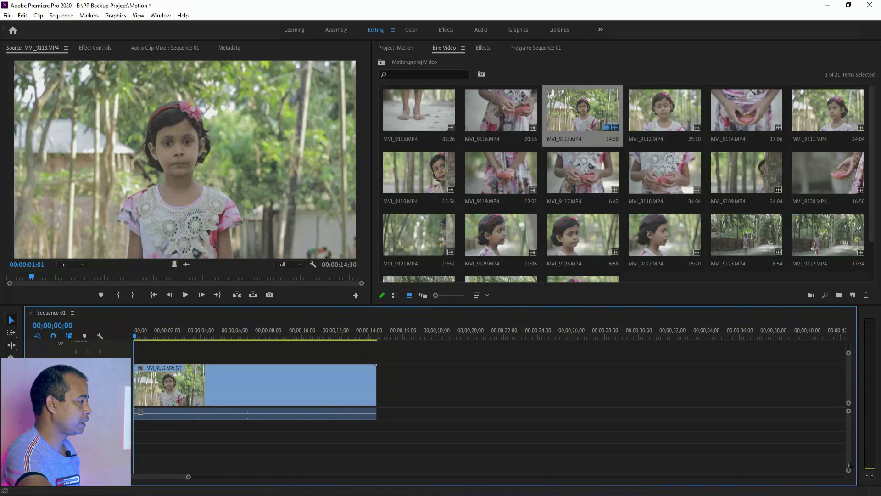
{"action": "left_click_drag", "start_coordinate": [850, 471], "coordinate": [849, 464]}
{"action": "left_click", "coordinate": [573, 442]}
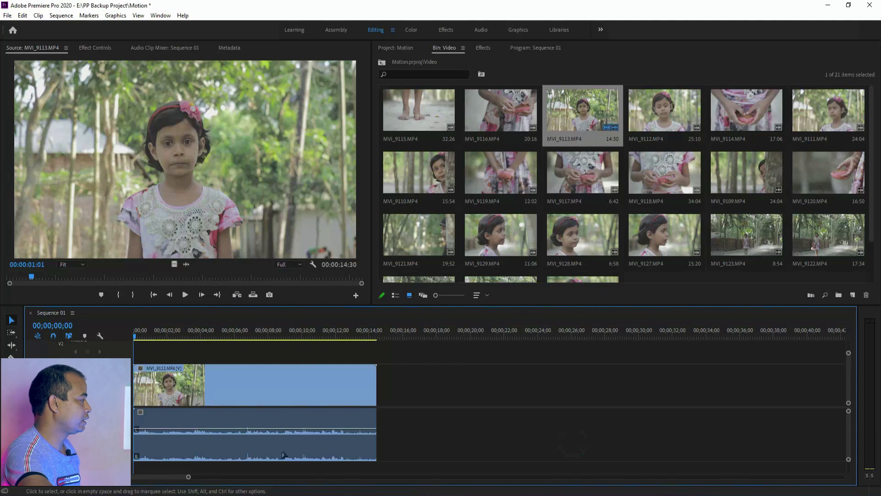
{"action": "left_click", "coordinate": [268, 444]}
{"action": "right_click", "coordinate": [269, 445]}
{"action": "left_click", "coordinate": [324, 188]}
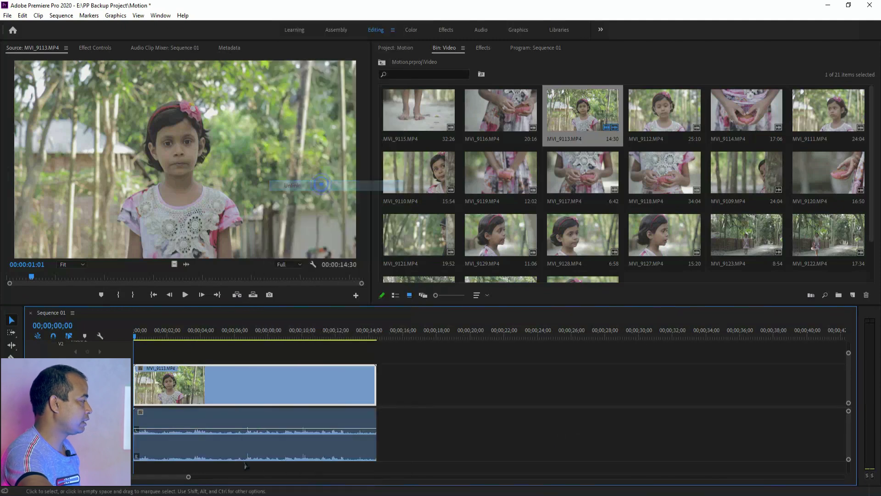
{"action": "key", "text": "Delete"}
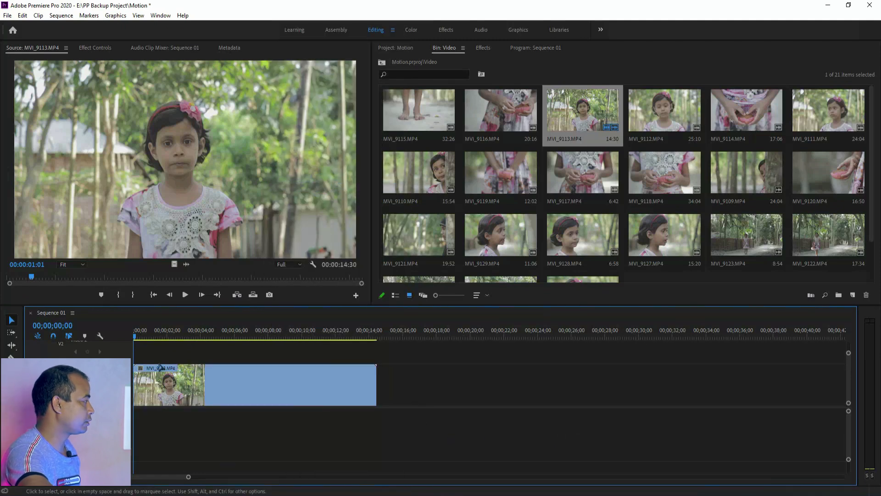
- Play the sequence briefly, then enlarge the MVI_9113.MP4 clip to a scale of about 125.3 and reposition it at about 1191.9, 519.4
{"action": "key", "text": "space"}
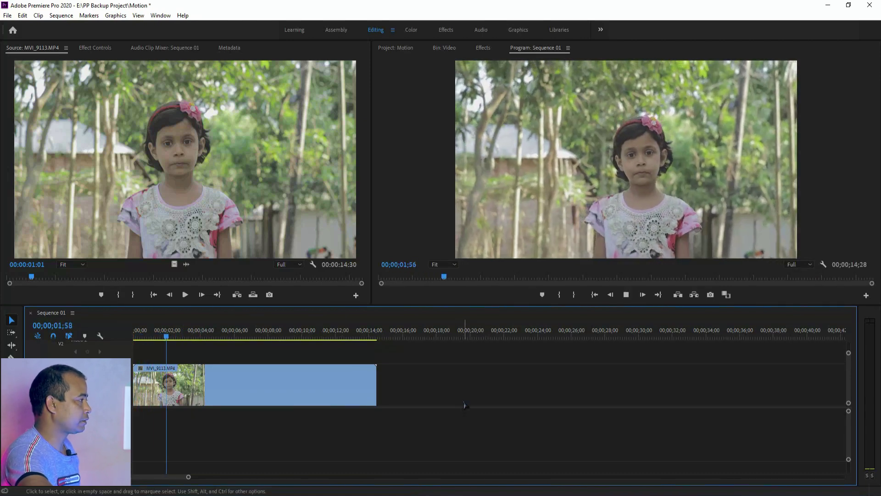
{"action": "key", "text": "space"}
{"action": "left_click", "coordinate": [298, 388]}
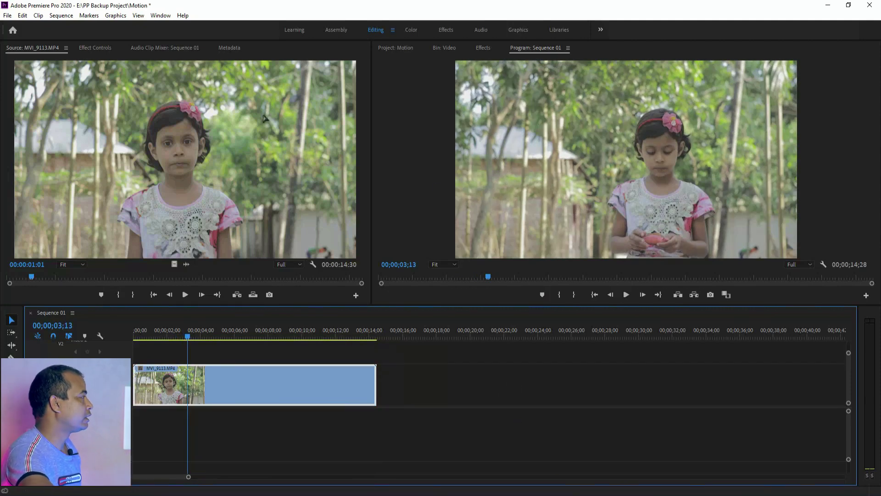
{"action": "left_click", "coordinate": [94, 49]}
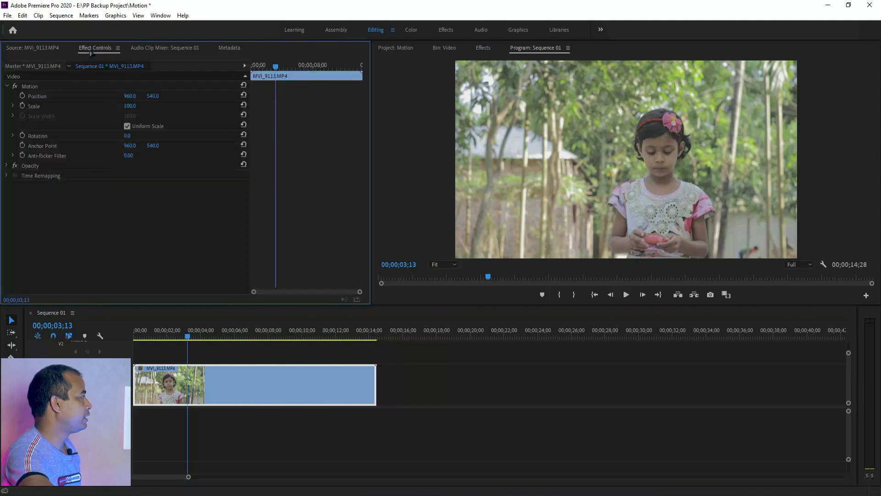
{"action": "left_click", "coordinate": [29, 88]}
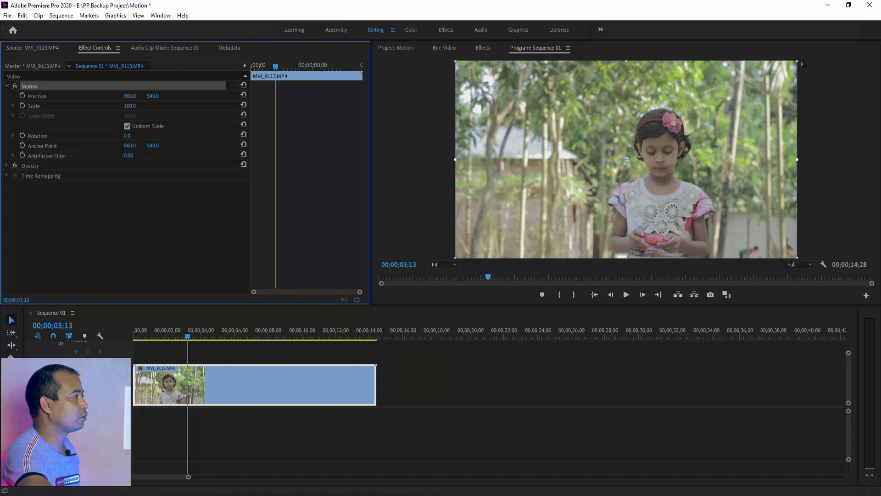
{"action": "left_click_drag", "start_coordinate": [798, 61], "coordinate": [827, 40]}
{"action": "left_click_drag", "start_coordinate": [678, 183], "coordinate": [721, 178]}
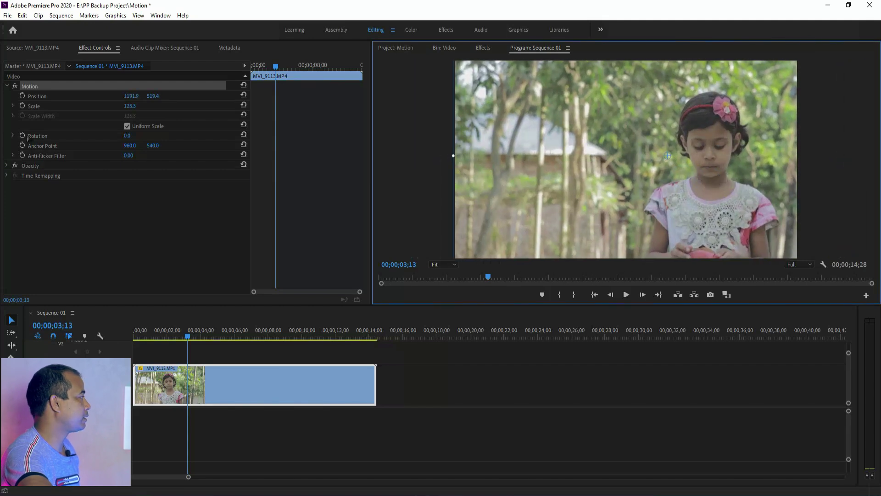
- Enable Position and Scale keyframing for the clip and move both keyframes to the clip's start
{"action": "left_click", "coordinate": [22, 96]}
{"action": "left_click", "coordinate": [22, 106]}
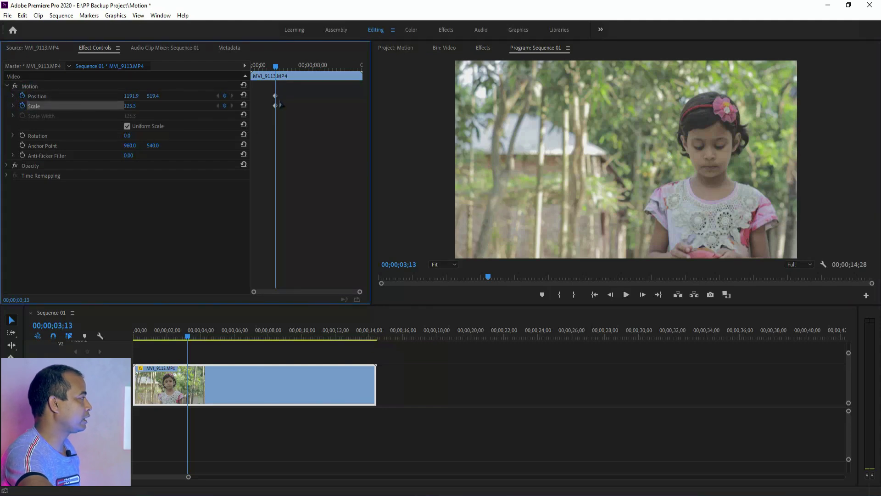
{"action": "left_click_drag", "start_coordinate": [280, 91], "coordinate": [270, 110]}
{"action": "left_click_drag", "start_coordinate": [278, 101], "coordinate": [252, 101]}
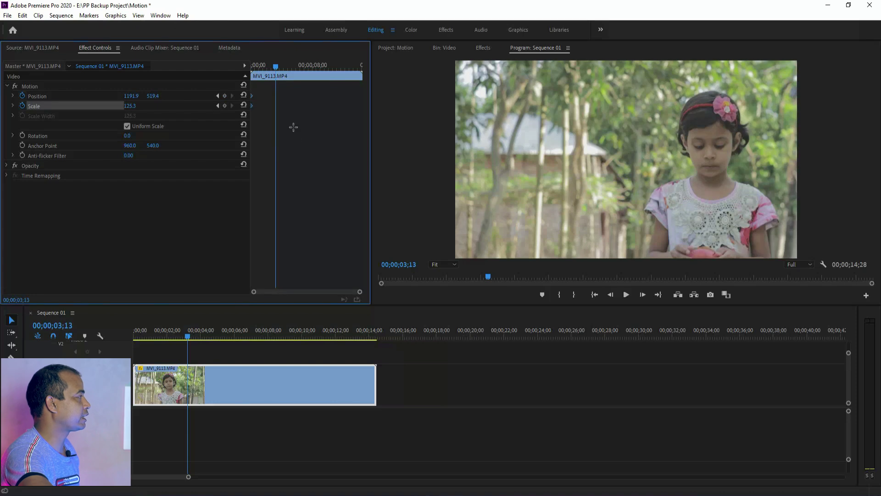
- At 00;00;09;16, shift the MVI_9113.MP4 clip horizontally to about 728.1, 519.4 to create a second Position keyframe
{"action": "left_click_drag", "start_coordinate": [276, 67], "coordinate": [252, 67]}
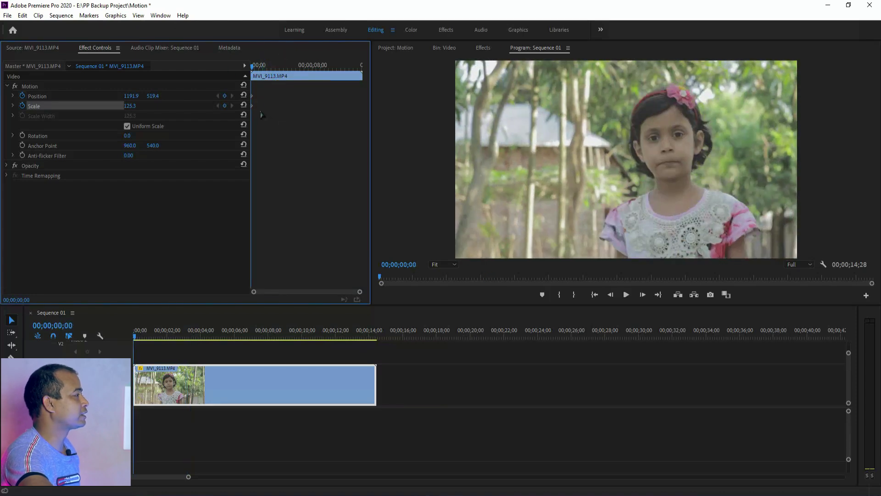
{"action": "left_click", "coordinate": [29, 87]}
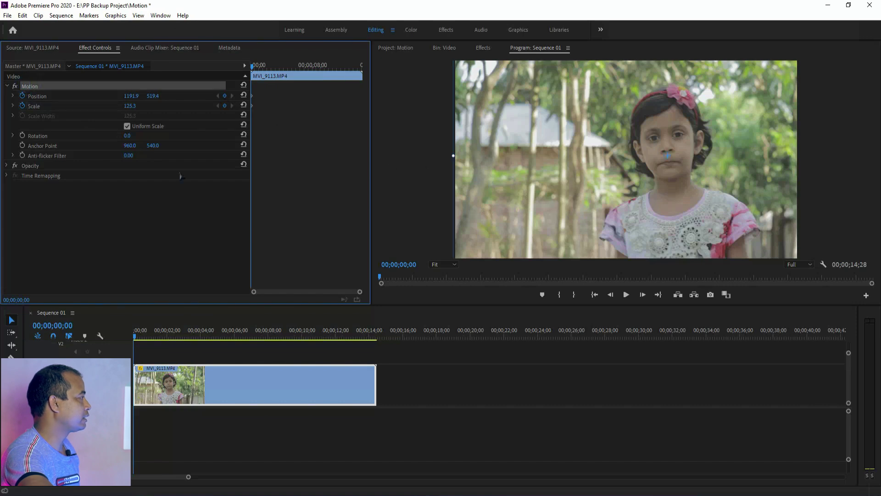
{"action": "left_click", "coordinate": [140, 338]}
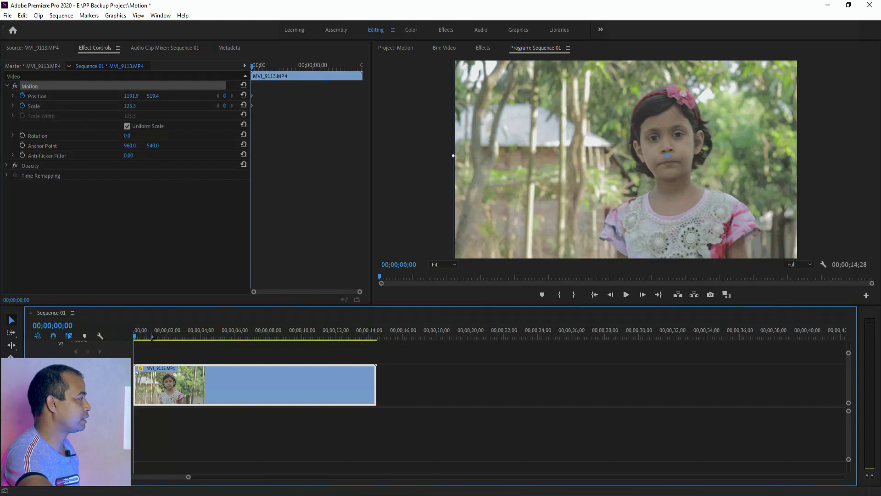
{"action": "key", "text": "space"}
{"action": "left_click", "coordinate": [232, 338]}
{"action": "left_click_drag", "start_coordinate": [245, 341], "coordinate": [291, 339]}
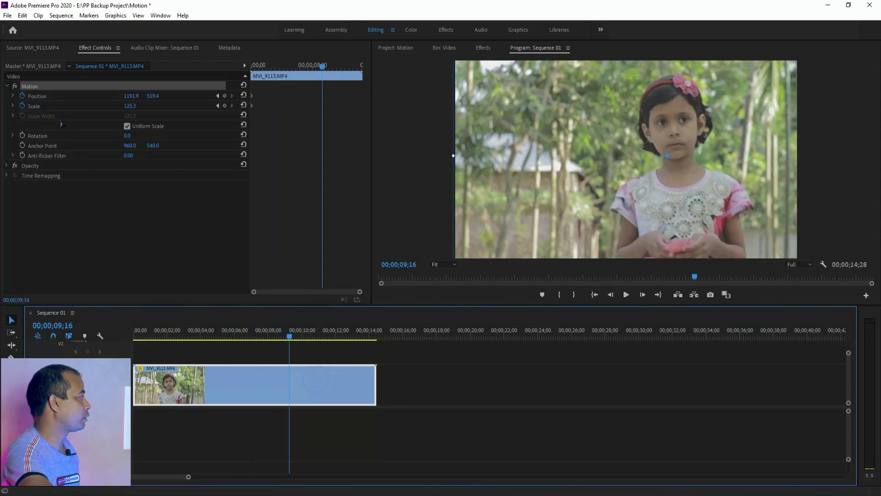
{"action": "left_click", "coordinate": [28, 90]}
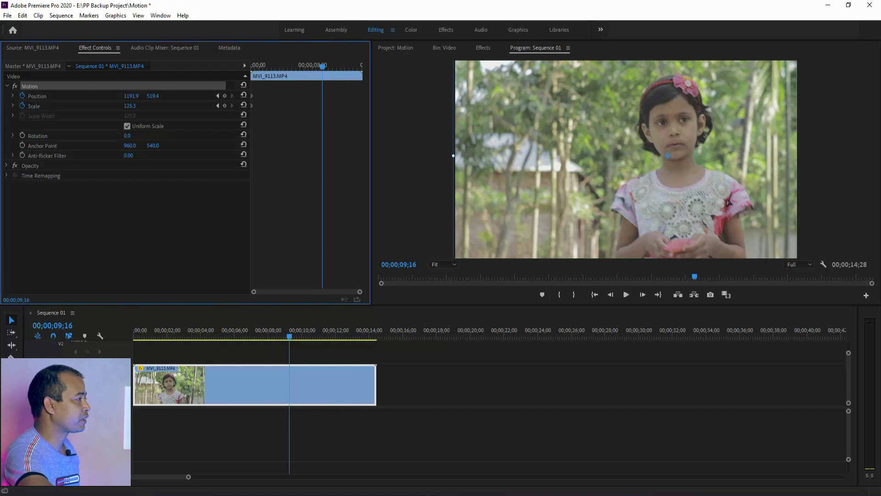
{"action": "left_click_drag", "start_coordinate": [734, 202], "coordinate": [653, 203]}
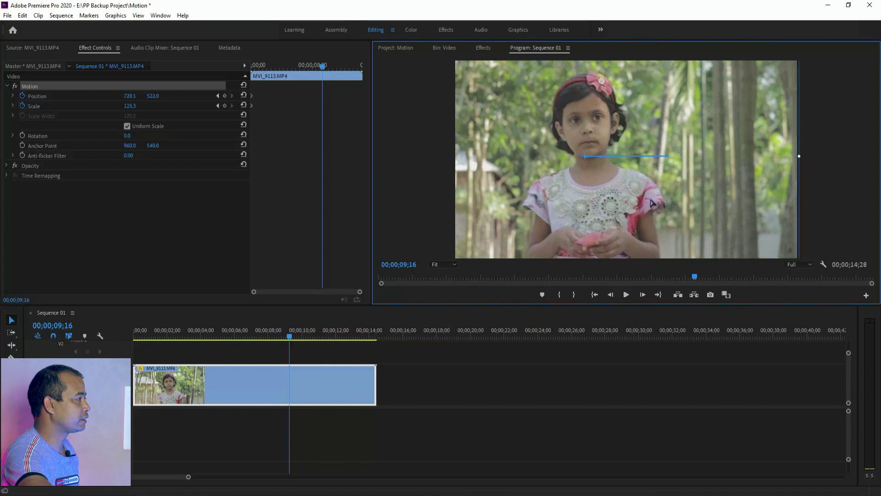
- Play the sequence from its start to review the MVI_9113.MP4 clip's Position animation, then stop playback
{"action": "left_click_drag", "start_coordinate": [171, 331], "coordinate": [134, 330]}
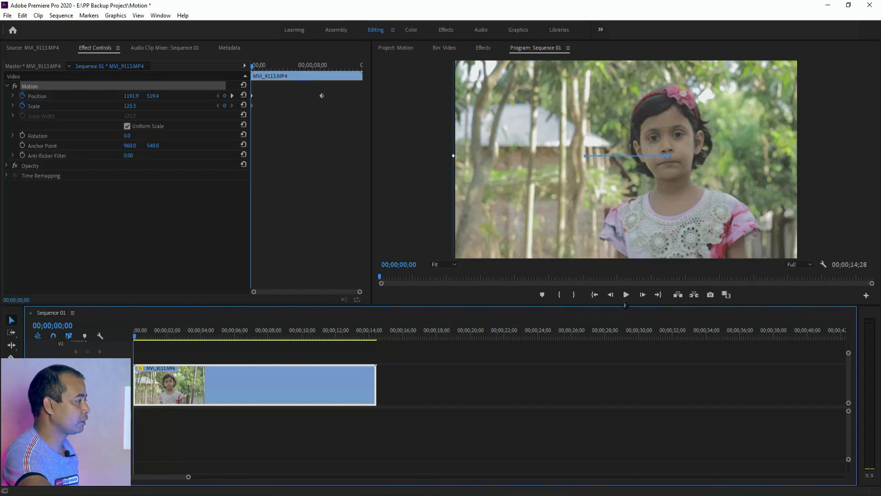
{"action": "left_click", "coordinate": [627, 295]}
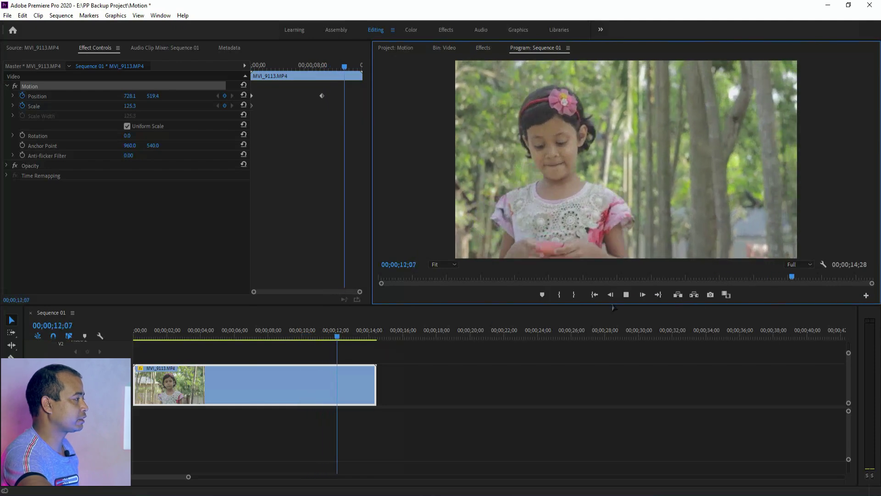
{"action": "left_click", "coordinate": [627, 296]}
- Browse the Video bin and preview MVI_9126.MP4 by scrubbing through it in the source view
{"action": "left_click", "coordinate": [442, 49]}
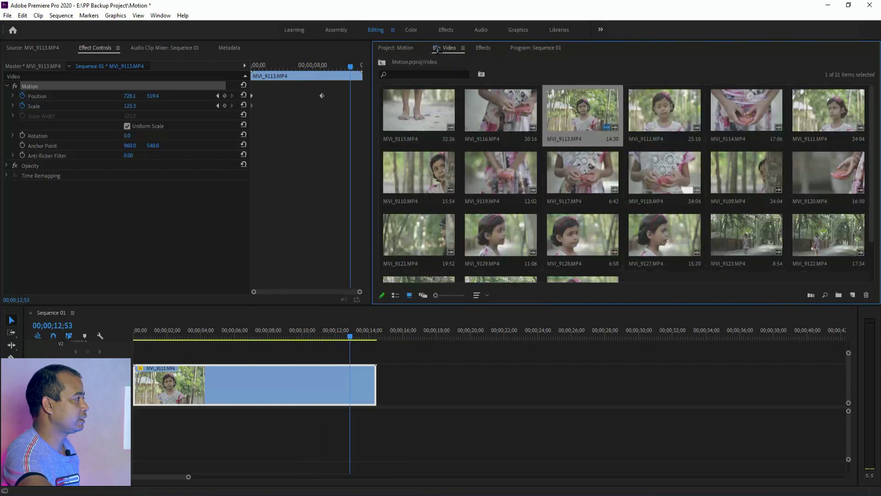
{"action": "scroll", "coordinate": [866, 209], "scroll_direction": "down", "scroll_amount": 2}
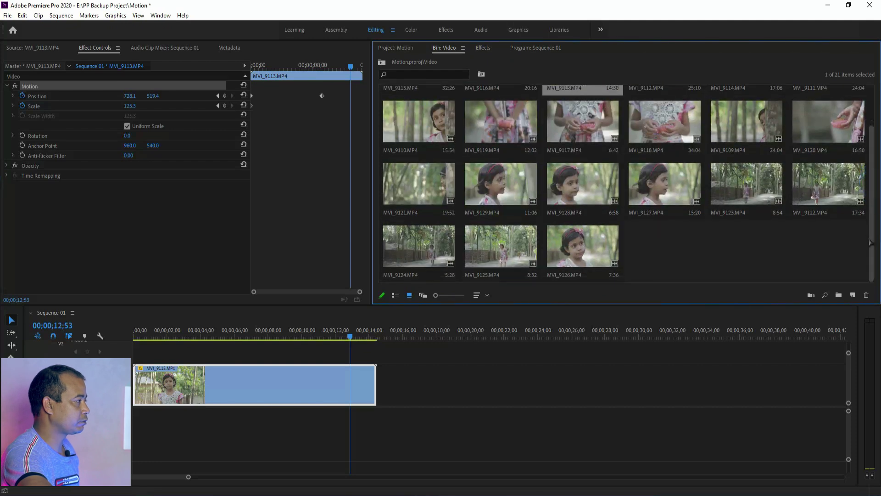
{"action": "left_click", "coordinate": [671, 239]}
{"action": "double_click", "coordinate": [584, 242]}
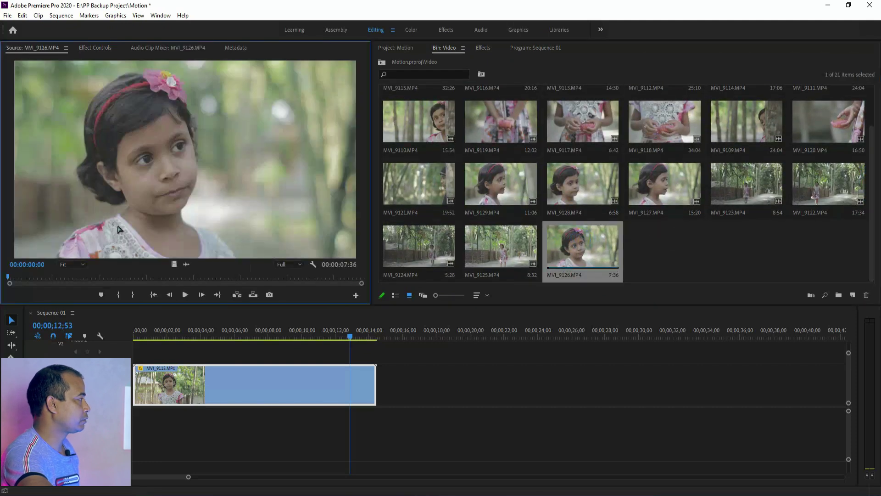
{"action": "left_click_drag", "start_coordinate": [47, 277], "coordinate": [290, 278]}
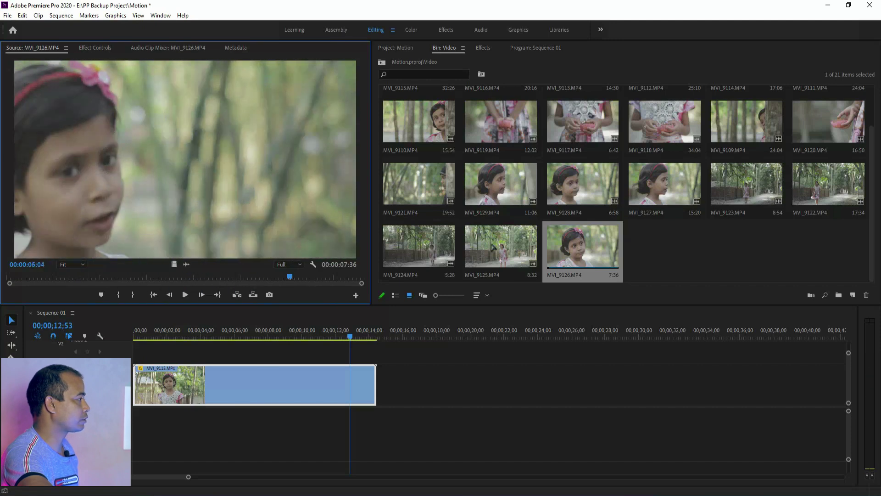
- Mark the early part of MVI_9125.MP4 up to 00;00;03;12 with In and Out points and place it on V1 after the first clip
{"action": "double_click", "coordinate": [507, 239]}
{"action": "left_click_drag", "start_coordinate": [56, 280], "coordinate": [141, 279]}
{"action": "left_click", "coordinate": [117, 294]}
{"action": "left_click", "coordinate": [138, 295]}
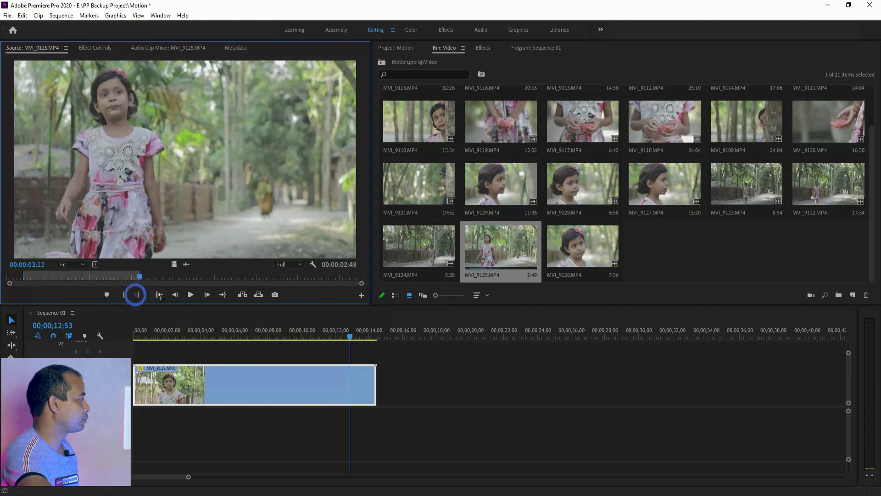
{"action": "left_click_drag", "start_coordinate": [159, 224], "coordinate": [394, 404]}
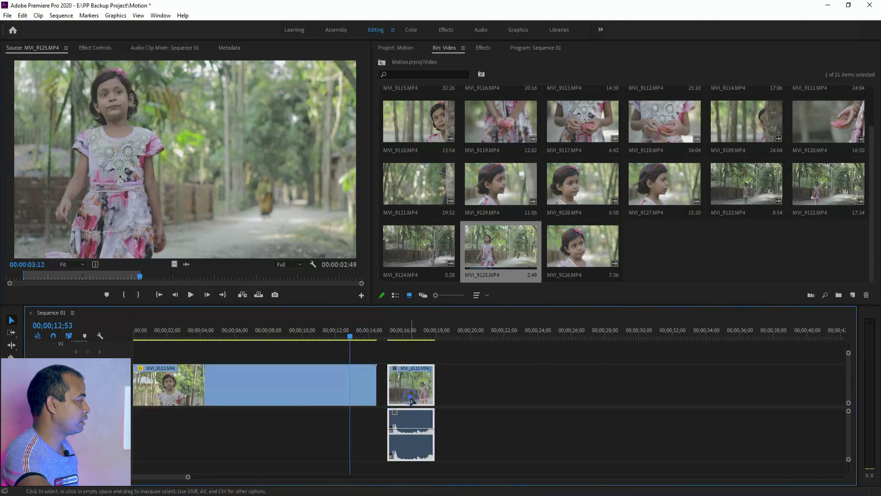
- Unlink the MVI_9125.MP4 clip's audio from its video in the timeline and delete the audio
{"action": "right_click", "coordinate": [401, 404]}
{"action": "left_click", "coordinate": [452, 185]}
{"action": "left_click", "coordinate": [408, 445]}
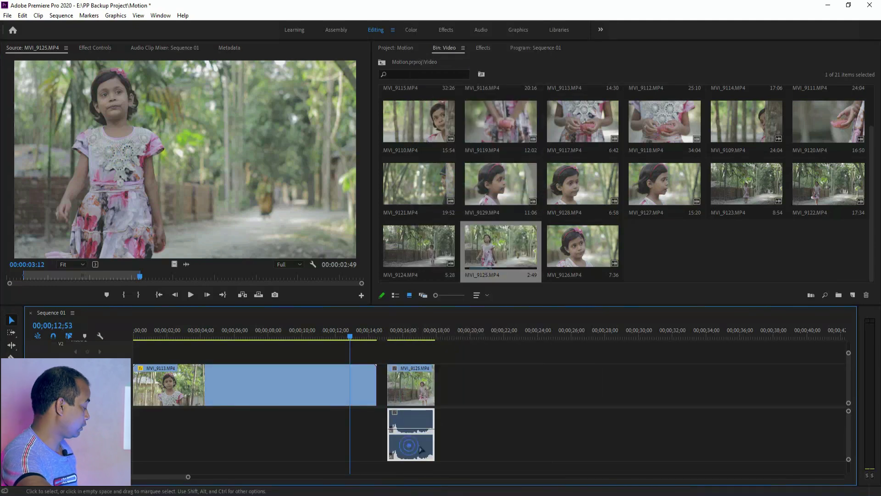
{"action": "key", "text": "Delete"}
- Enlarge the MVI_9125.MP4 clip to a scale of about 129.1 and reposition it at about 972.9, 395.7
{"action": "left_click", "coordinate": [403, 331]}
{"action": "left_click", "coordinate": [415, 384]}
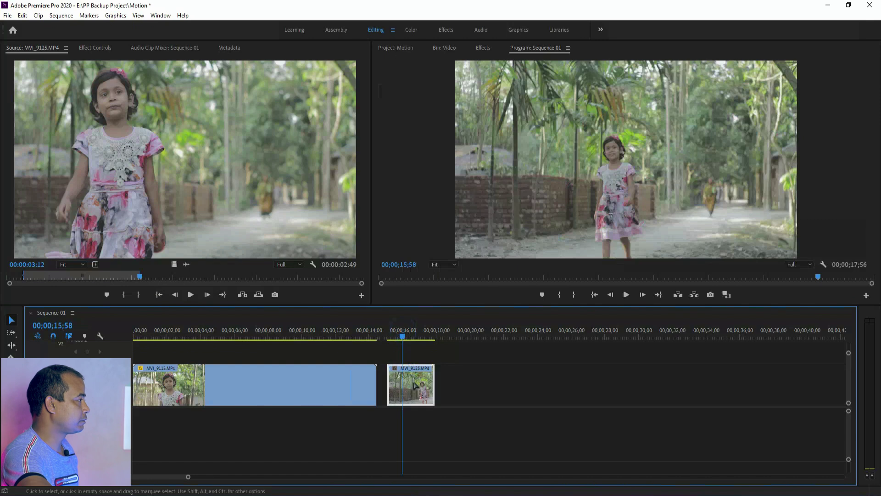
{"action": "left_click", "coordinate": [395, 332]}
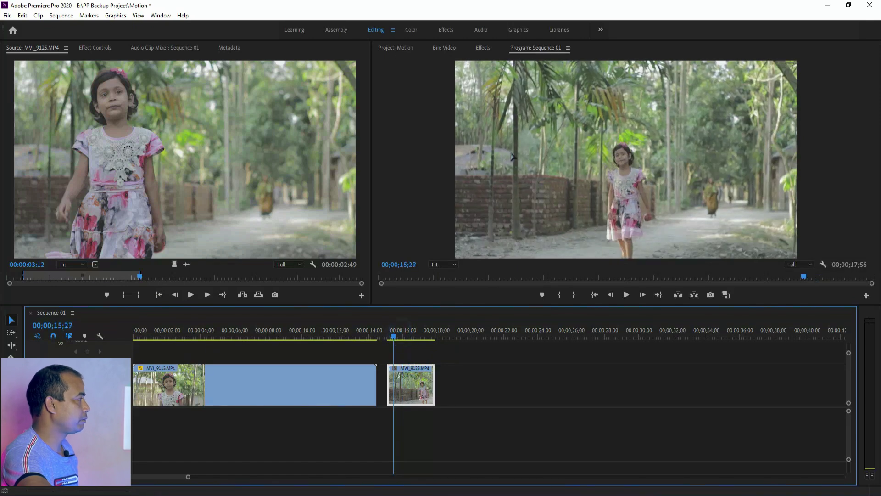
{"action": "left_click", "coordinate": [94, 49]}
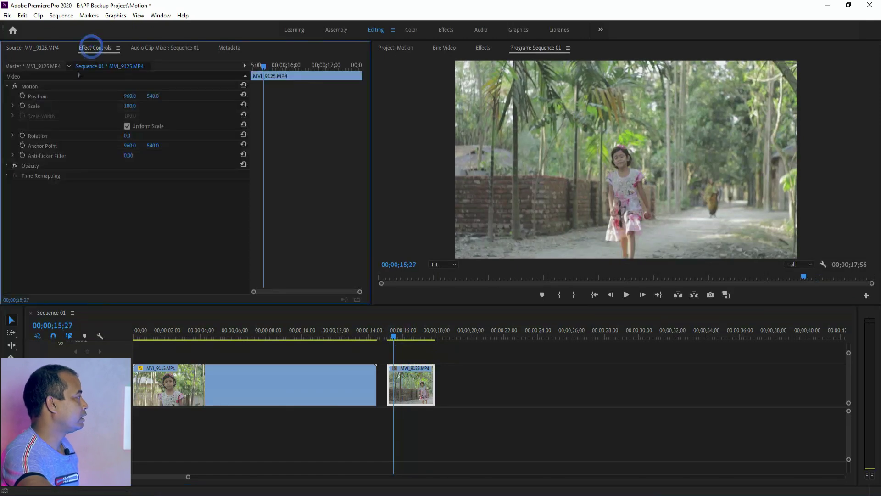
{"action": "left_click", "coordinate": [27, 87]}
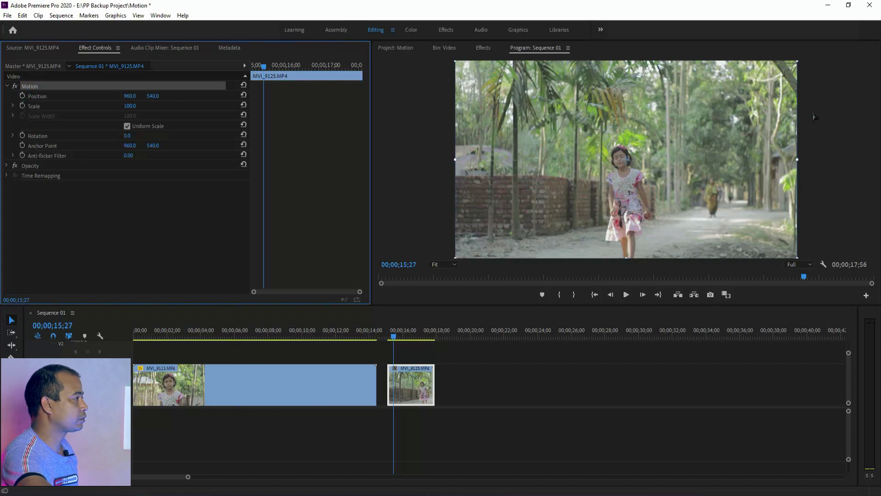
{"action": "left_click_drag", "start_coordinate": [799, 63], "coordinate": [844, 33]}
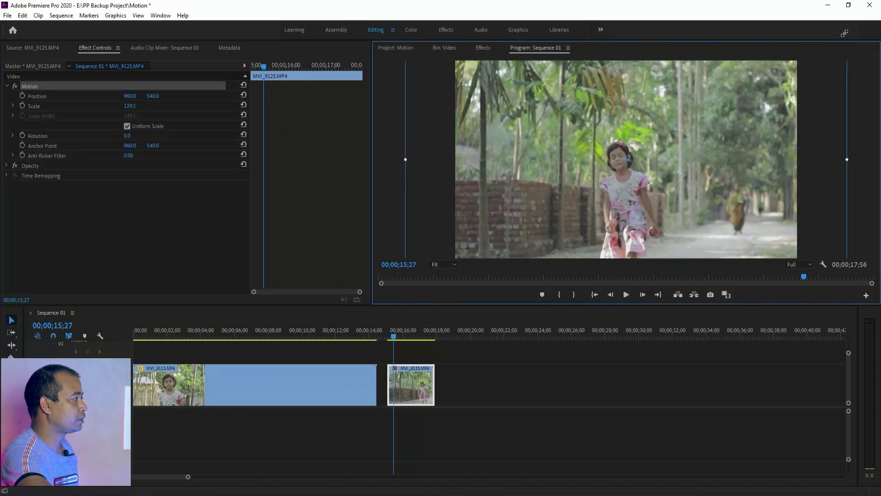
{"action": "left_click_drag", "start_coordinate": [663, 215], "coordinate": [665, 190]}
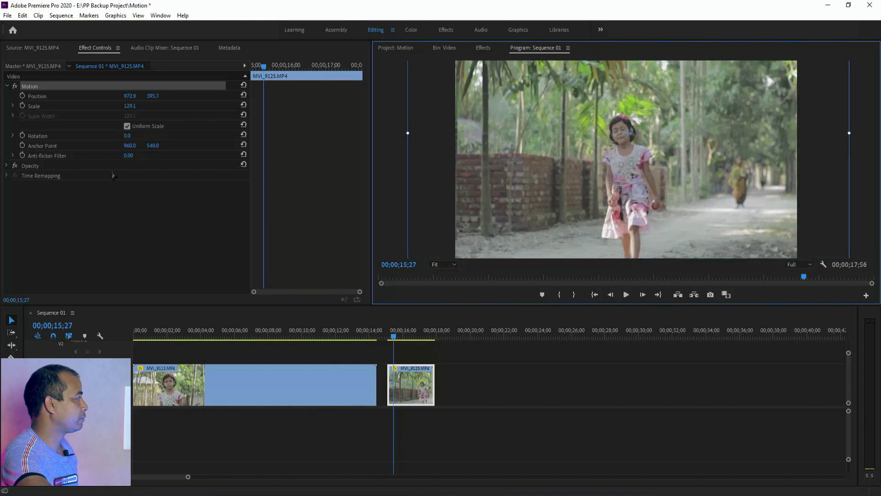
- Enable Position and Scale keyframing at the MVI_9125.MP4 clip's start and shift it to about 681.7, 395.7 at 00;00;16;51
{"action": "left_click", "coordinate": [22, 96]}
{"action": "left_click", "coordinate": [22, 106]}
{"action": "left_click_drag", "start_coordinate": [272, 89], "coordinate": [320, 77]}
{"action": "left_click", "coordinate": [29, 87]}
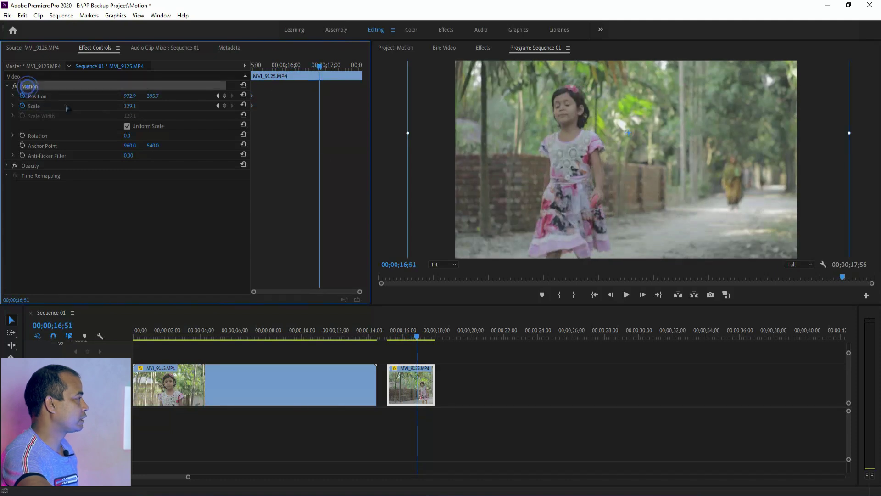
{"action": "left_click_drag", "start_coordinate": [696, 198], "coordinate": [644, 199]}
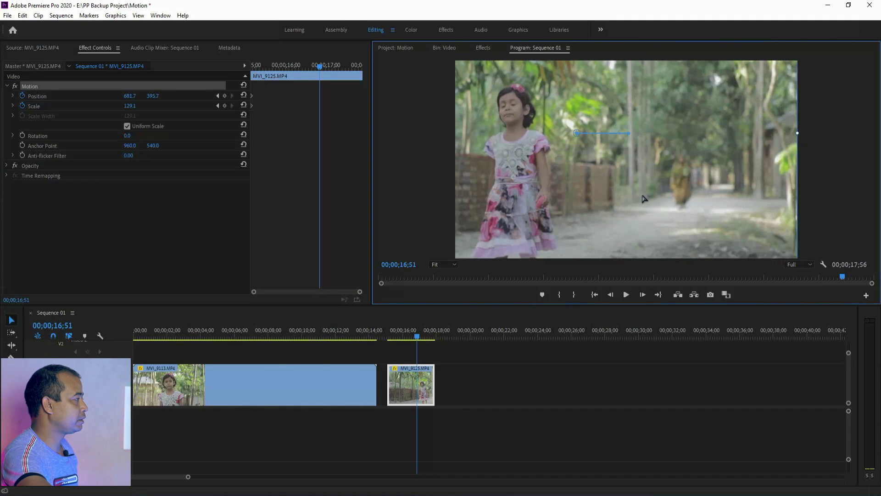
- Play the sequence from just before the MVI_9125.MP4 clip to review its Position animation
{"action": "left_click", "coordinate": [385, 337]}
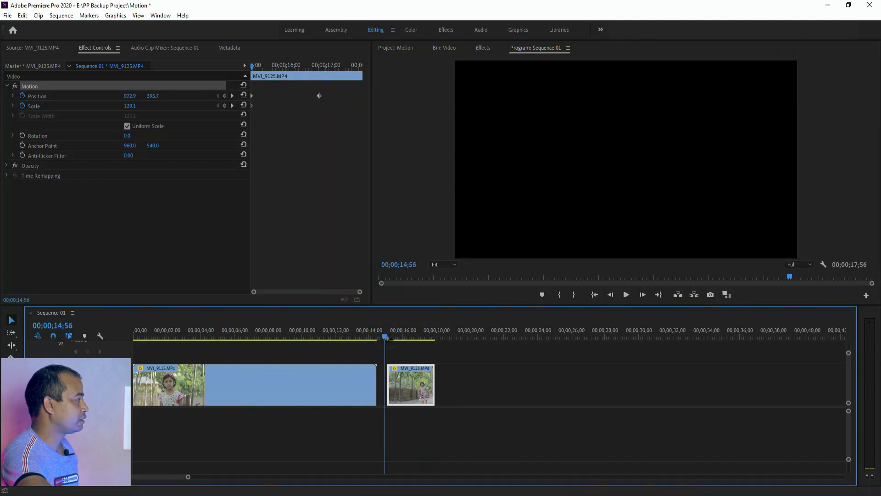
{"action": "left_click_drag", "start_coordinate": [385, 337], "coordinate": [388, 337]}
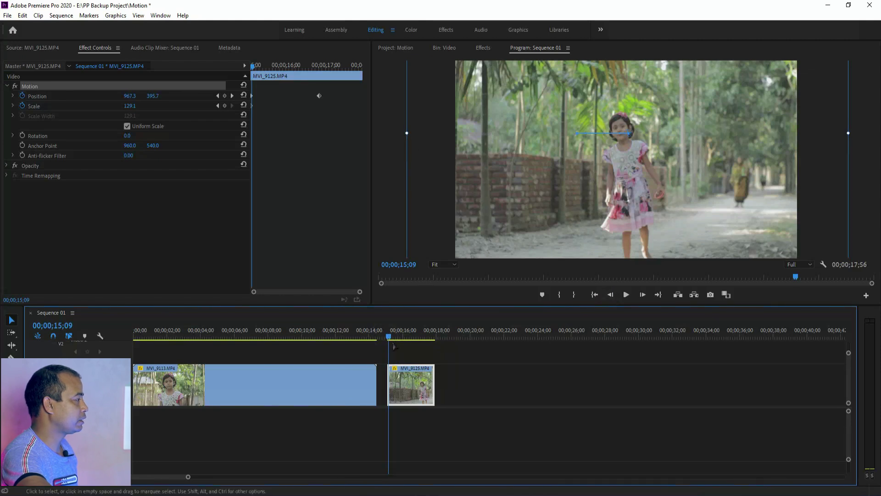
{"action": "mouse_move", "coordinate": [388, 337]}
{"action": "left_mouse_down"}
{"action": "mouse_move", "coordinate": [420, 338]}
{"action": "mouse_move", "coordinate": [381, 339]}
{"action": "left_mouse_up"}
{"action": "left_click", "coordinate": [626, 295]}
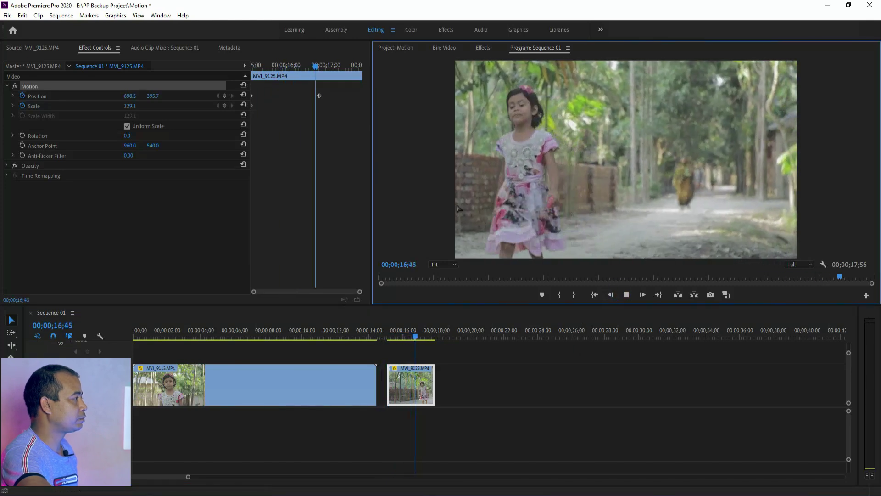
{"action": "left_click", "coordinate": [399, 338]}
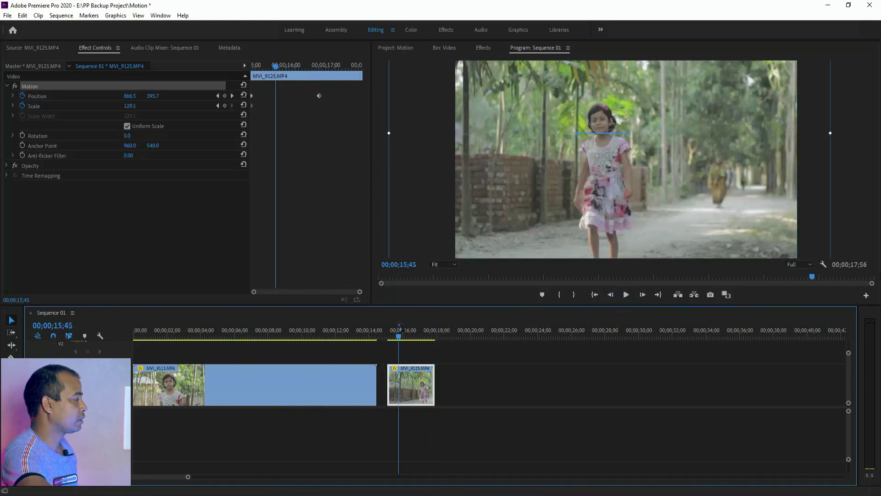
- Delete the MVI_9125.MP4 and MVI_9113.MP4 clips from the timeline and return the playhead to the sequence start
{"action": "left_click", "coordinate": [517, 371]}
{"action": "left_click", "coordinate": [411, 385]}
{"action": "key", "text": "Delete"}
{"action": "left_click", "coordinate": [305, 394]}
{"action": "key", "text": "Delete"}
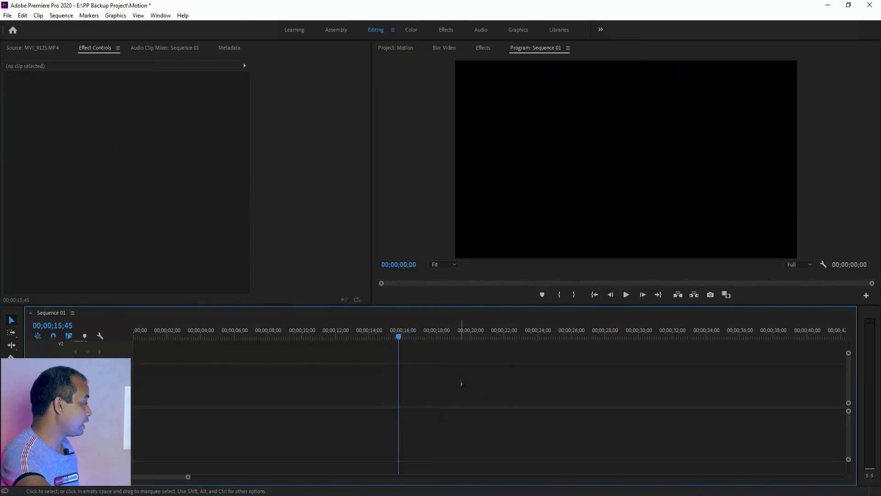
{"action": "left_click", "coordinate": [195, 330]}
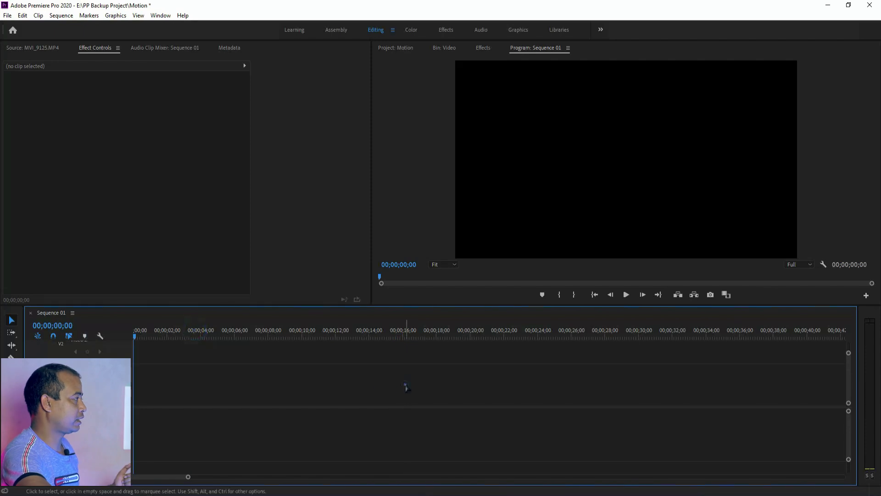
{"action": "left_click", "coordinate": [363, 380]}
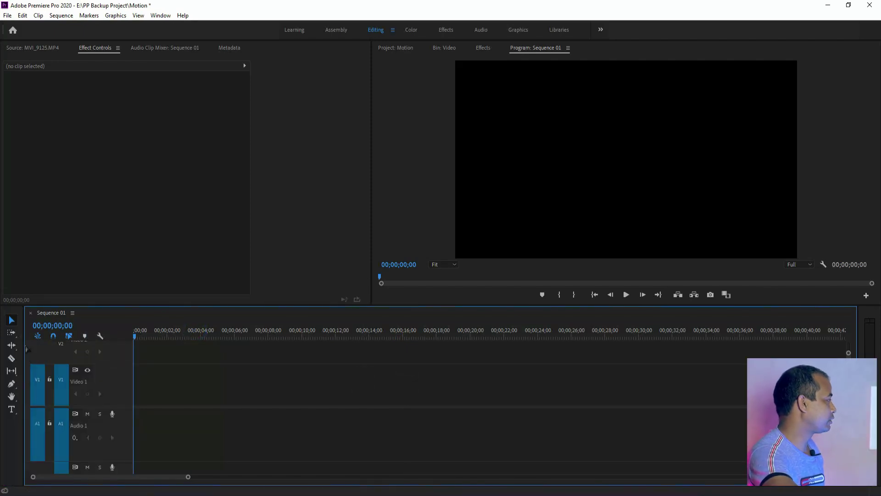
- Create a text box in the program frame reading "Photo Vision" and shrink the box closer to the text
{"action": "left_click", "coordinate": [11, 409]}
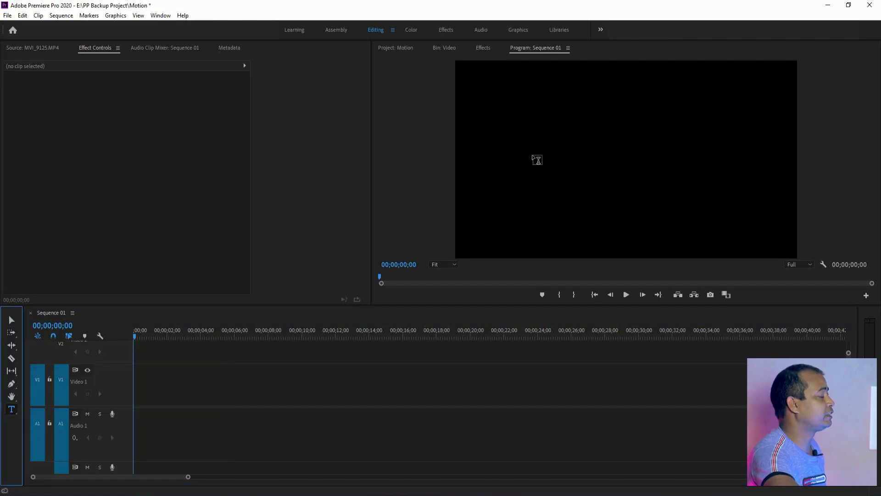
{"action": "left_click_drag", "start_coordinate": [499, 117], "coordinate": [791, 193]}
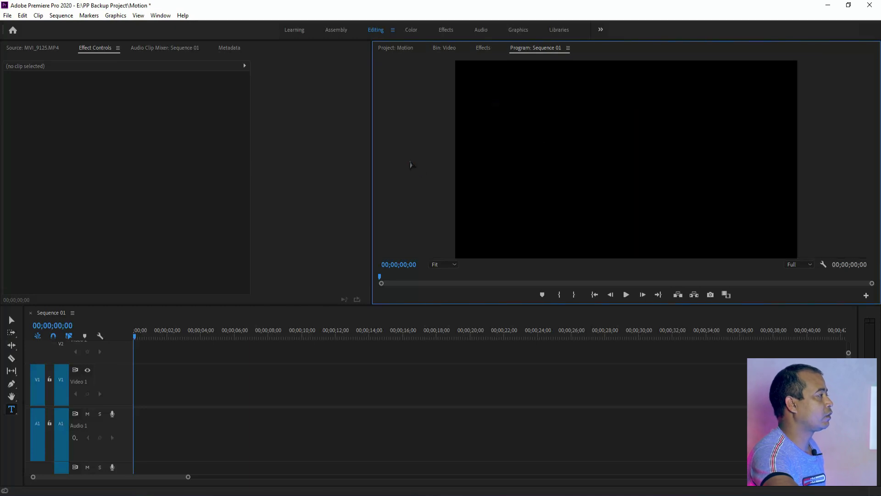
{"action": "left_click", "coordinate": [588, 138]}
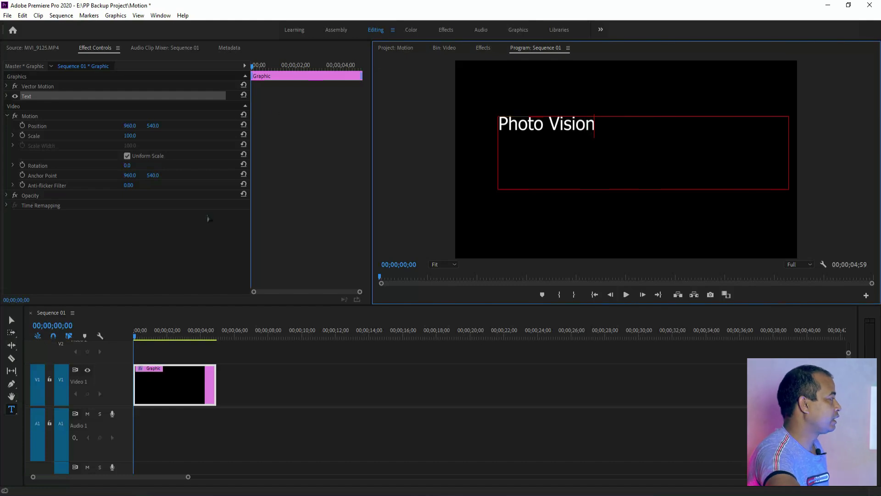
{"action": "left_click", "coordinate": [11, 321]}
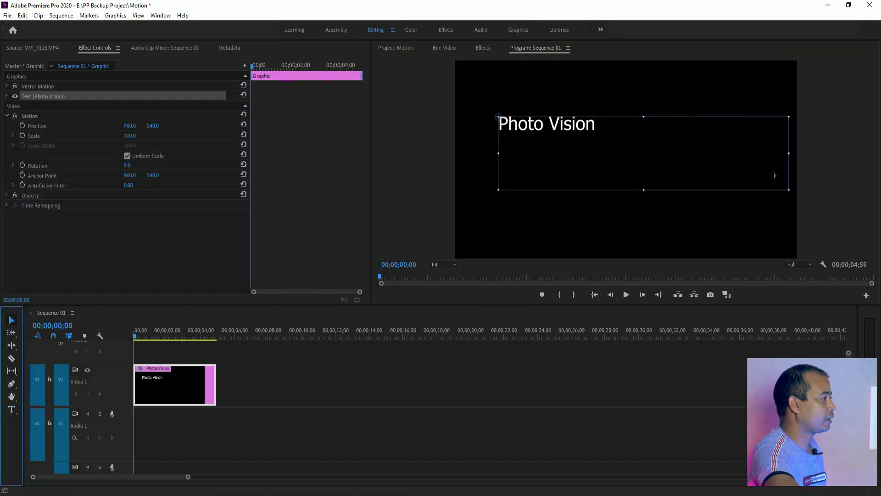
{"action": "left_click_drag", "start_coordinate": [787, 190], "coordinate": [722, 131]}
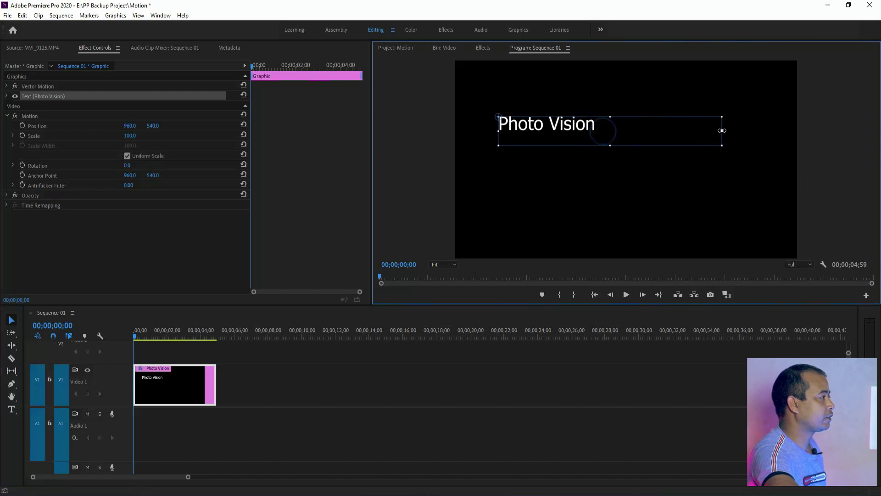
- Format the "Photo Vision" text in Tahoma Bold at font size 192
{"action": "double_click", "coordinate": [593, 120]}
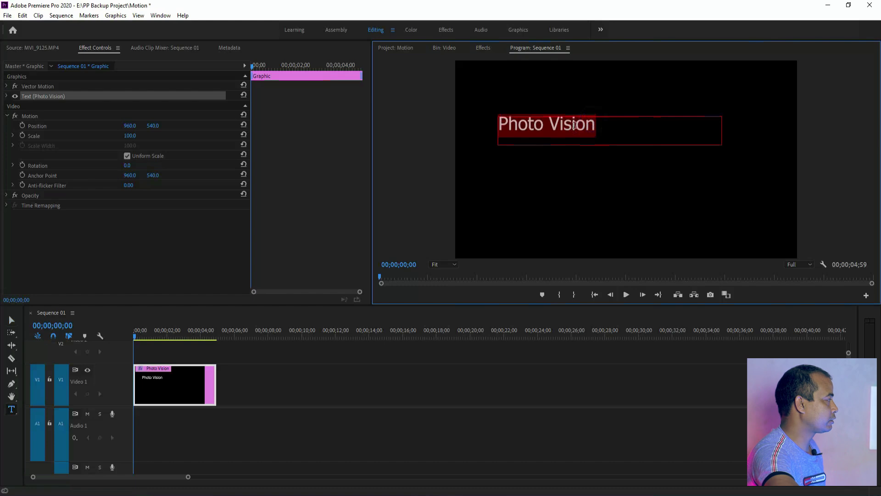
{"action": "left_click", "coordinate": [6, 96]}
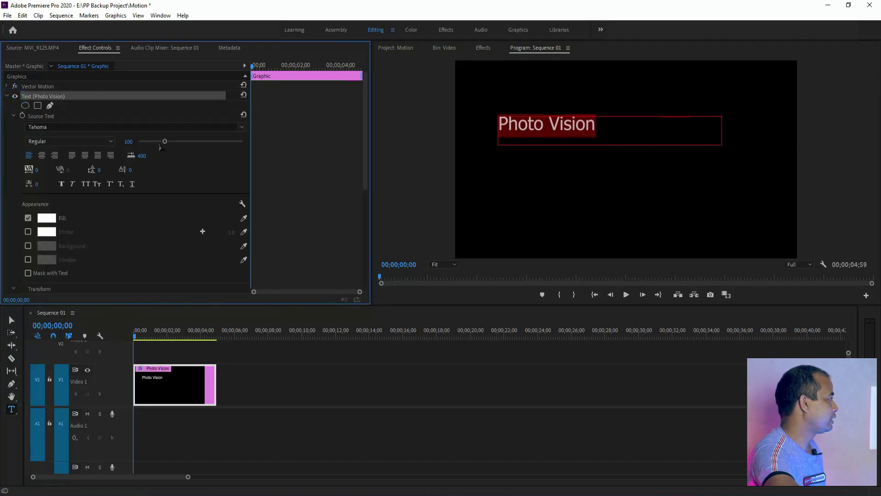
{"action": "left_click_drag", "start_coordinate": [165, 143], "coordinate": [189, 147]}
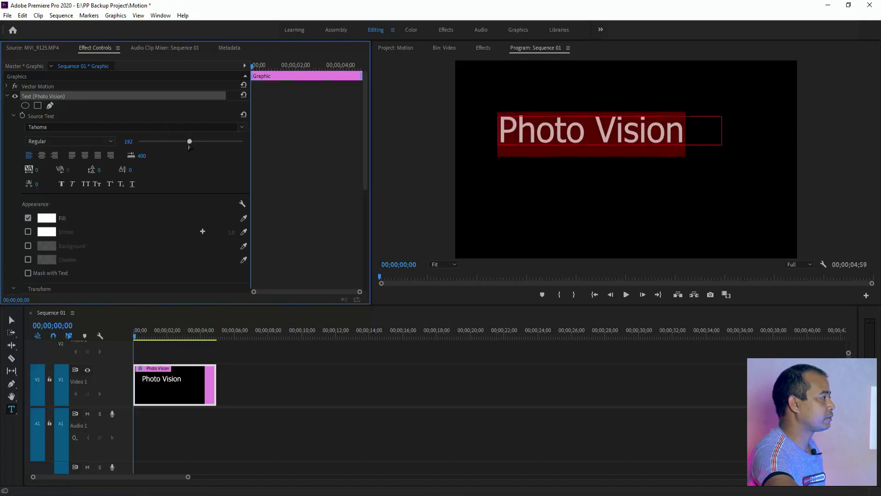
{"action": "left_click", "coordinate": [61, 184]}
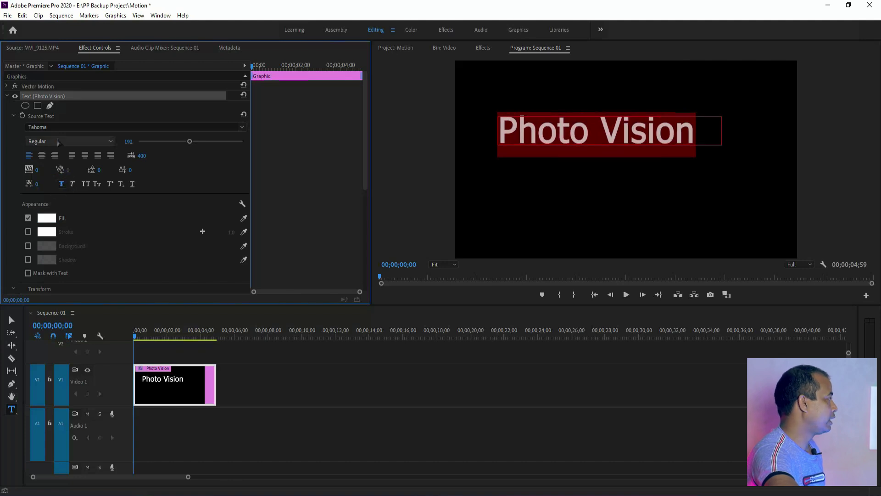
{"action": "left_click", "coordinate": [242, 128]}
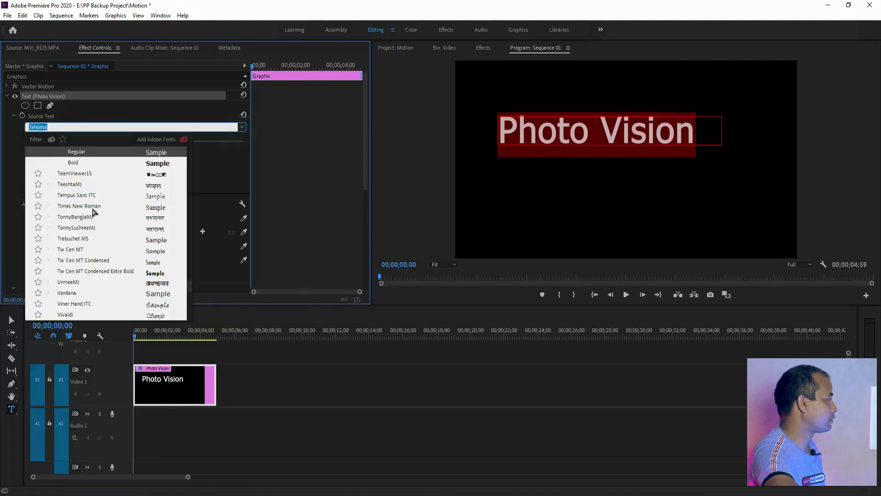
{"action": "left_click", "coordinate": [151, 164]}
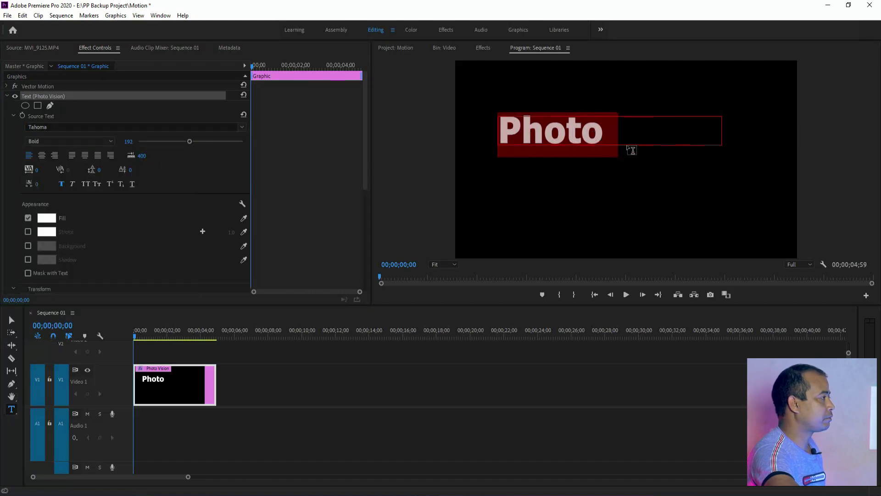
- Enlarge the text box until the full "Photo Vision" title fits, and move it slightly down and right towards the frame's centre
{"action": "left_click", "coordinate": [615, 133]}
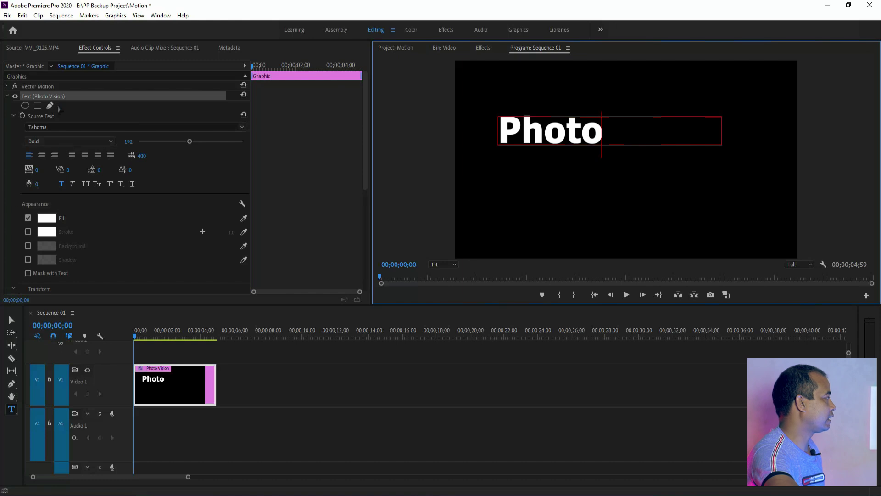
{"action": "key", "text": "Escape"}
{"action": "mouse_move", "coordinate": [720, 145]}
{"action": "left_mouse_down"}
{"action": "mouse_move", "coordinate": [740, 146]}
{"action": "mouse_move", "coordinate": [730, 151]}
{"action": "left_mouse_up"}
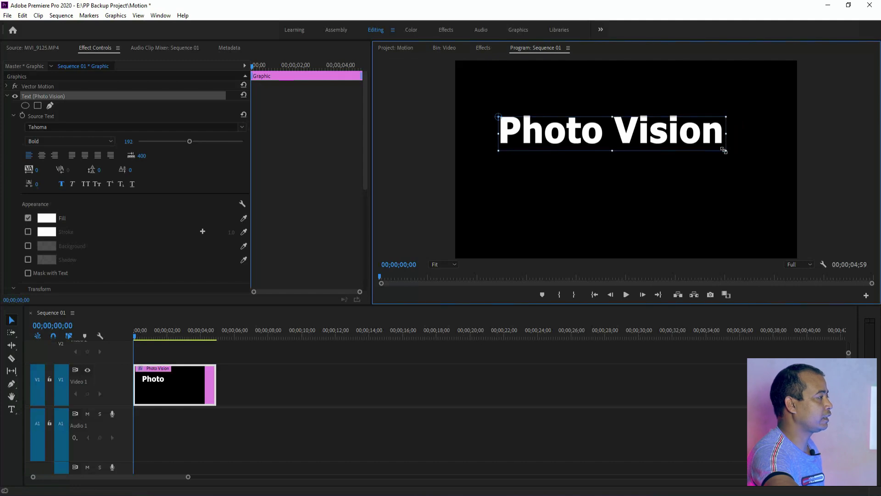
{"action": "mouse_move", "coordinate": [669, 140]}
{"action": "left_mouse_down"}
{"action": "mouse_move", "coordinate": [681, 168]}
{"action": "mouse_move", "coordinate": [676, 154]}
{"action": "mouse_move", "coordinate": [654, 145]}
{"action": "left_mouse_up"}
{"action": "left_click", "coordinate": [661, 197]}
{"action": "left_click", "coordinate": [643, 148]}
{"action": "left_click", "coordinate": [555, 221]}
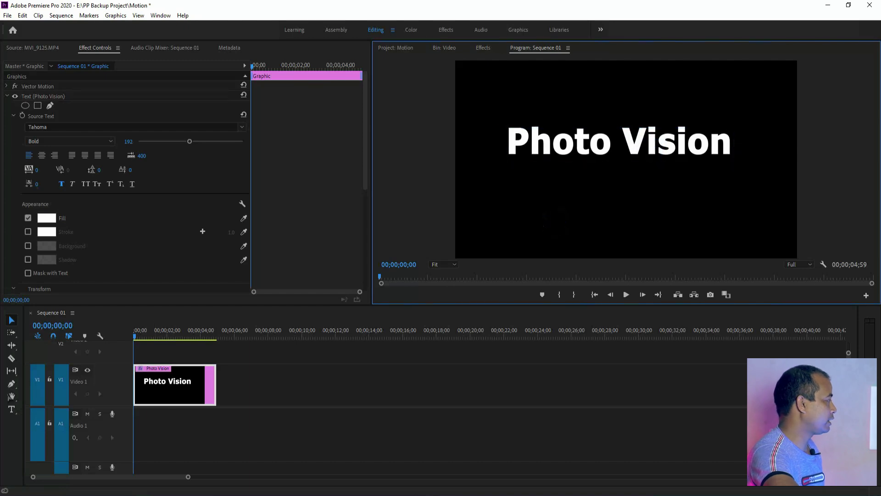
- Add a second text box below the title reading "My Channel"
{"action": "key", "text": "t"}
{"action": "left_click_drag", "start_coordinate": [514, 176], "coordinate": [726, 194]}
{"action": "left_click", "coordinate": [632, 185]}
{"action": "type", "text": "My Chennel"}
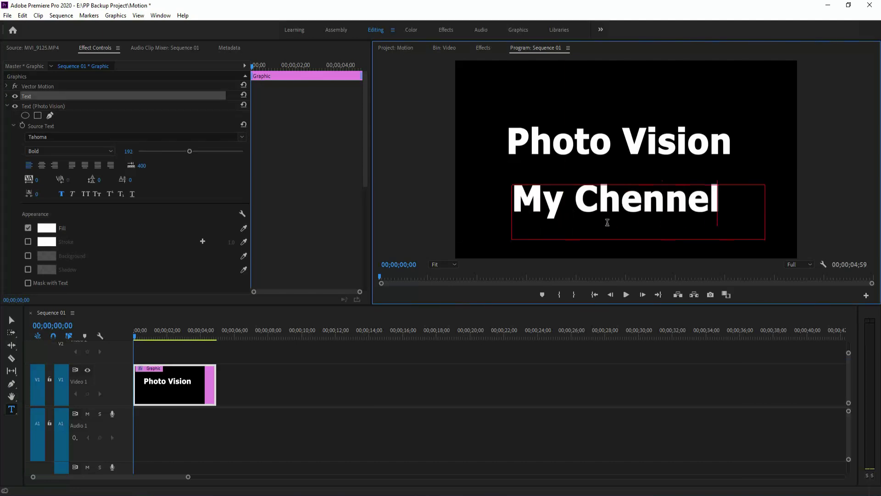
{"action": "left_click", "coordinate": [641, 202]}
{"action": "key", "text": "BackSpace"}
{"action": "type", "text": "a"}
{"action": "left_click", "coordinate": [11, 319]}
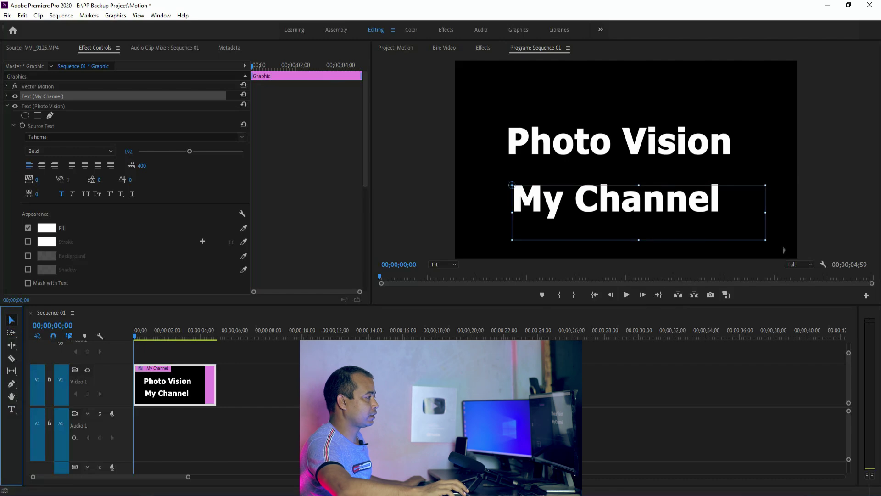
- Set the "My Channel" text to size 91, tighten its box and centre it directly beneath "Photo Vision"
{"action": "left_click_drag", "start_coordinate": [762, 241], "coordinate": [725, 221]}
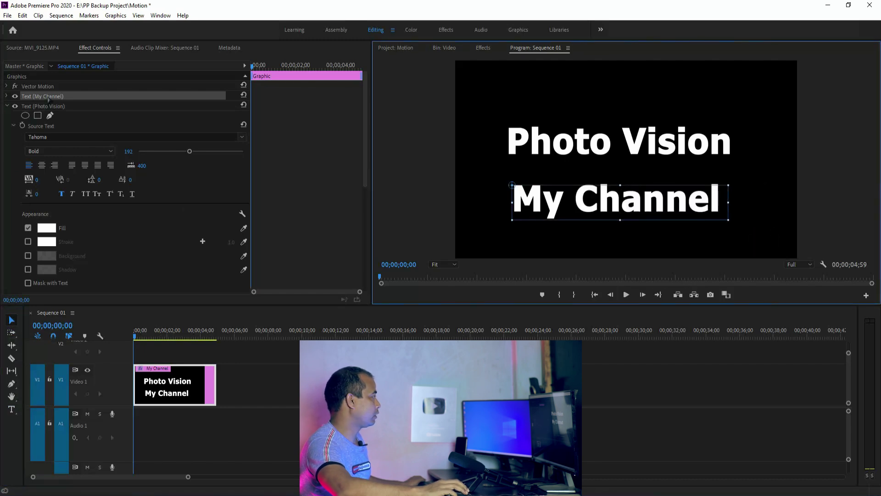
{"action": "left_click", "coordinate": [7, 97]}
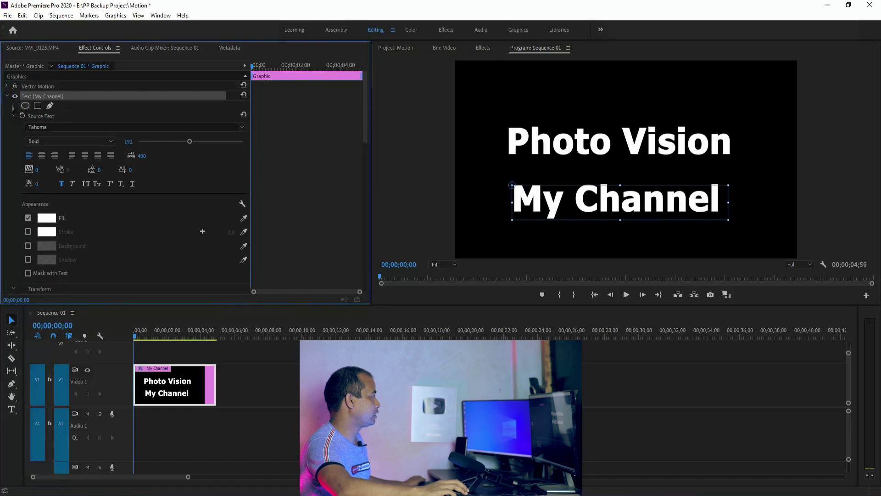
{"action": "left_click_drag", "start_coordinate": [190, 142], "coordinate": [162, 142]}
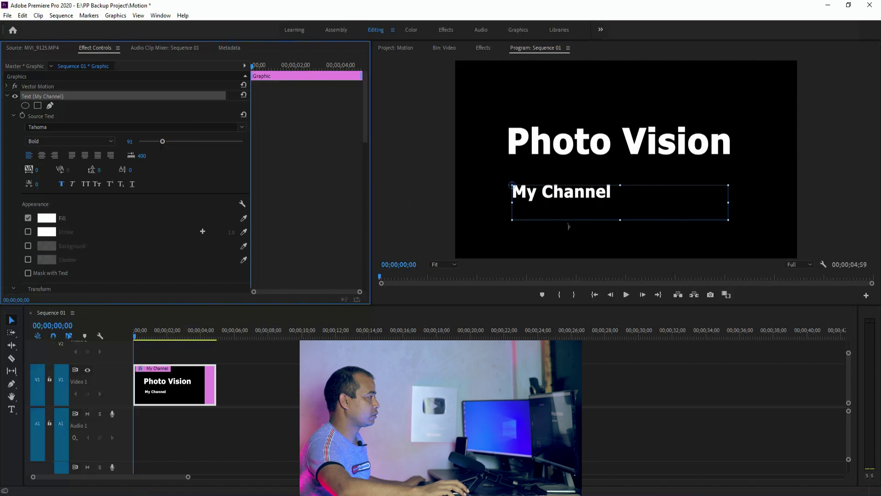
{"action": "left_click_drag", "start_coordinate": [729, 200], "coordinate": [615, 200]}
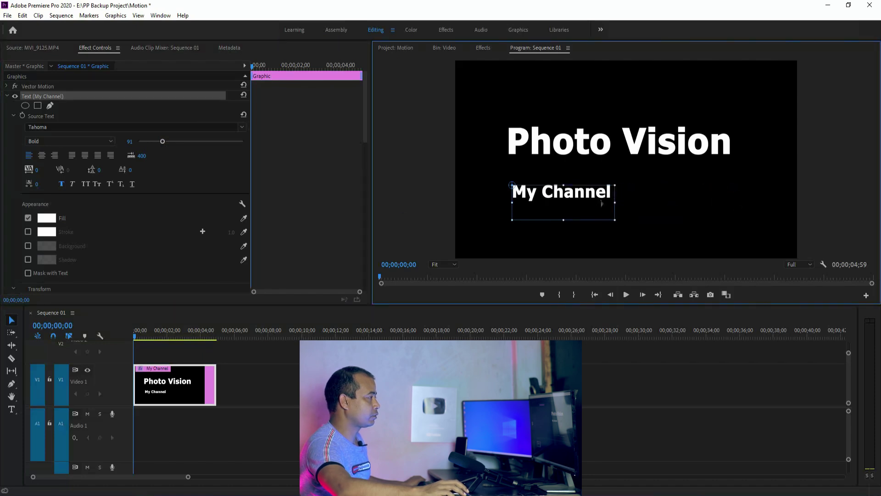
{"action": "left_click_drag", "start_coordinate": [561, 221], "coordinate": [624, 177]}
{"action": "left_click", "coordinate": [653, 209]}
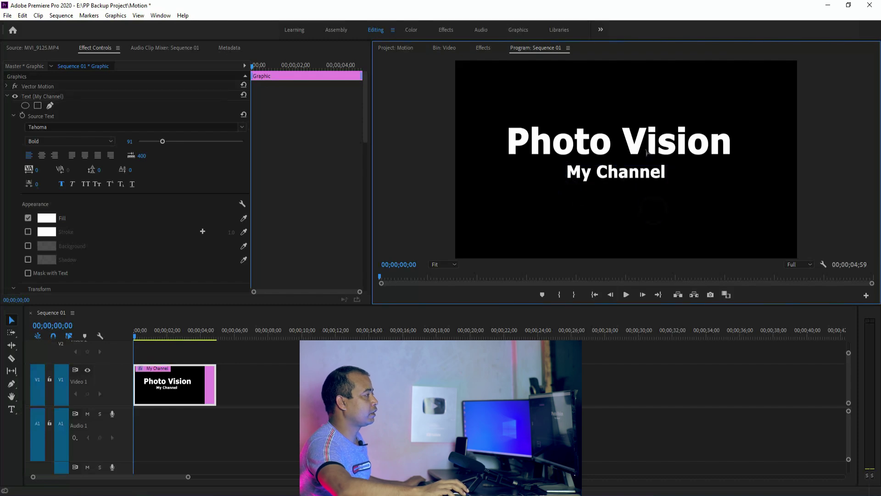
- Change the fill colour of the "Photo Vision" text to bright yellow with a hue of about 59°
{"action": "key", "text": "t"}
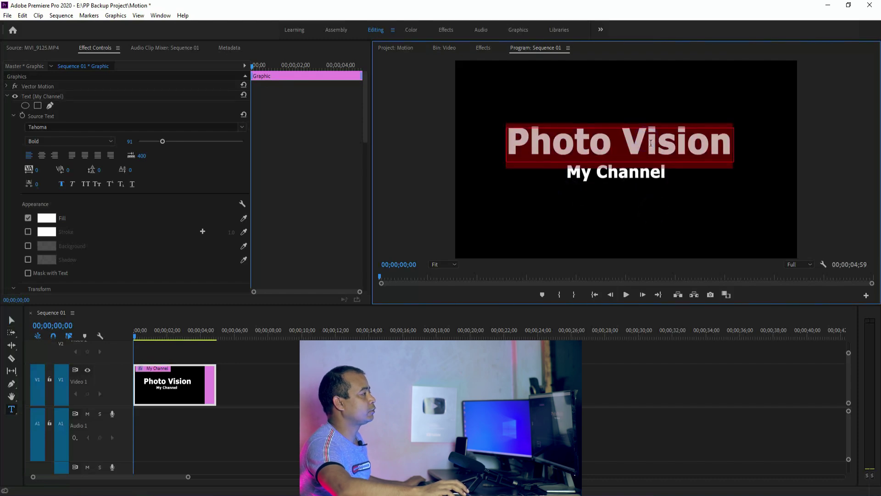
{"action": "left_click", "coordinate": [46, 222]}
{"action": "left_click", "coordinate": [370, 215]}
{"action": "left_click", "coordinate": [554, 151]}
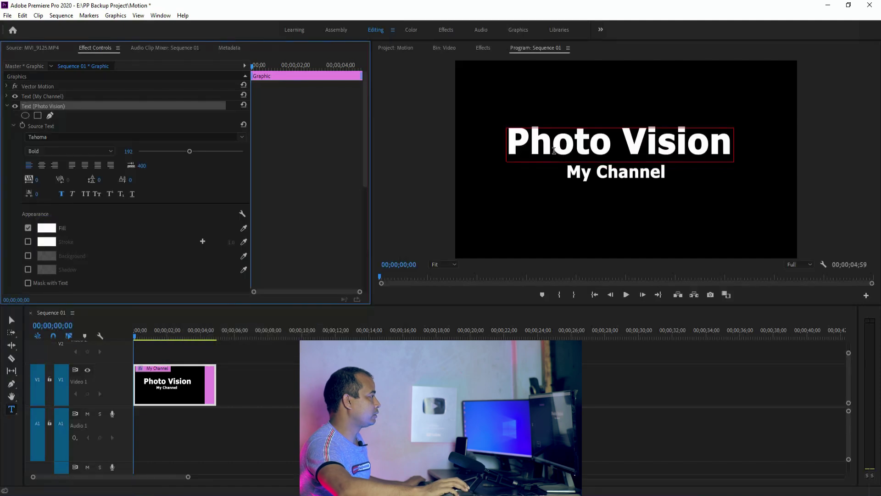
{"action": "left_click", "coordinate": [46, 228]}
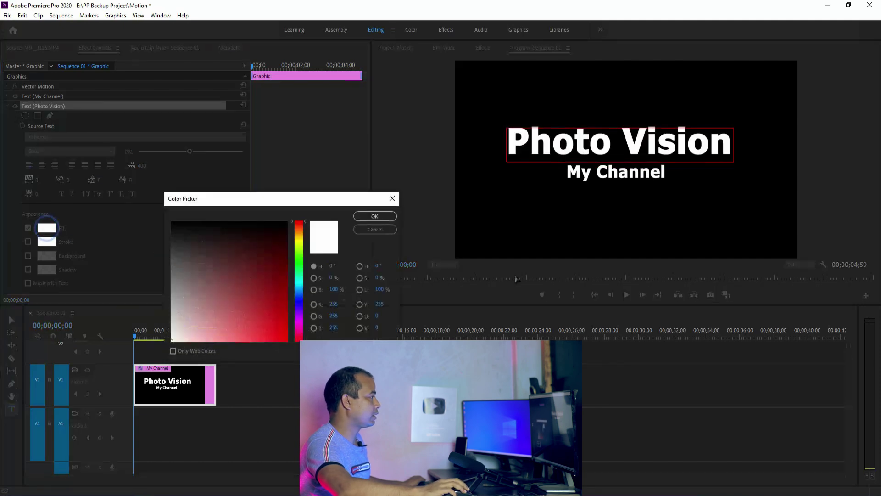
{"action": "left_click", "coordinate": [299, 241]}
{"action": "left_click", "coordinate": [285, 335]}
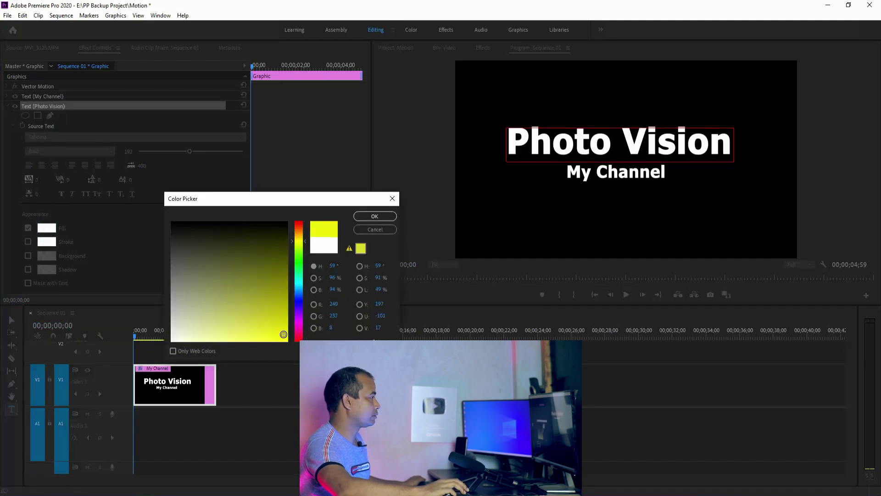
{"action": "left_click", "coordinate": [373, 217]}
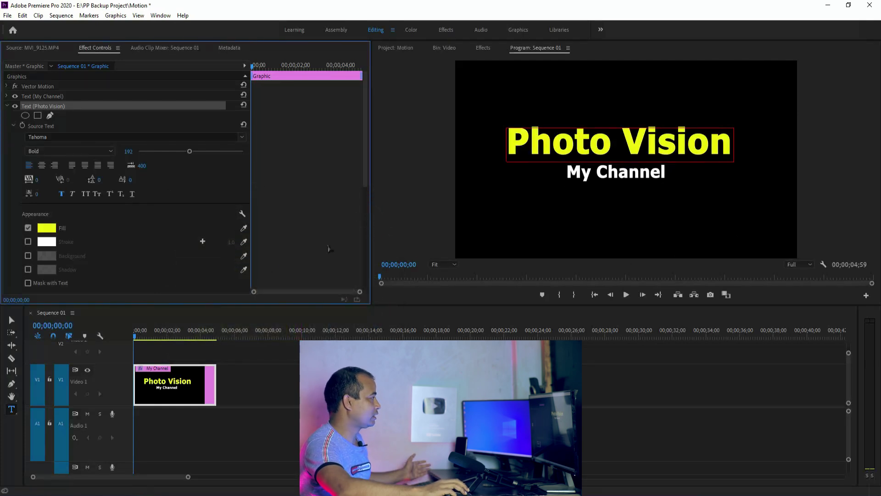
{"action": "key", "text": "Escape"}
- Switch to the Graphics workspace, add a rectangle to the graphic and stretch it over both text lines
{"action": "left_click", "coordinate": [518, 30]}
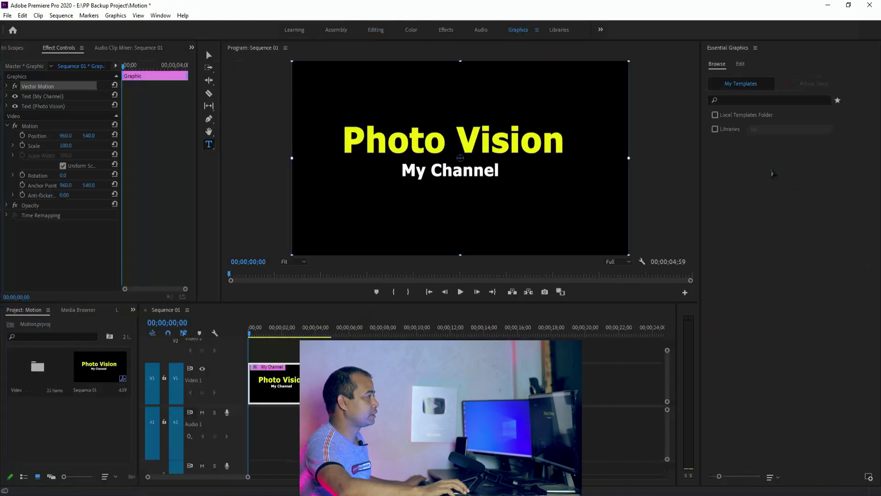
{"action": "left_click", "coordinate": [741, 64]}
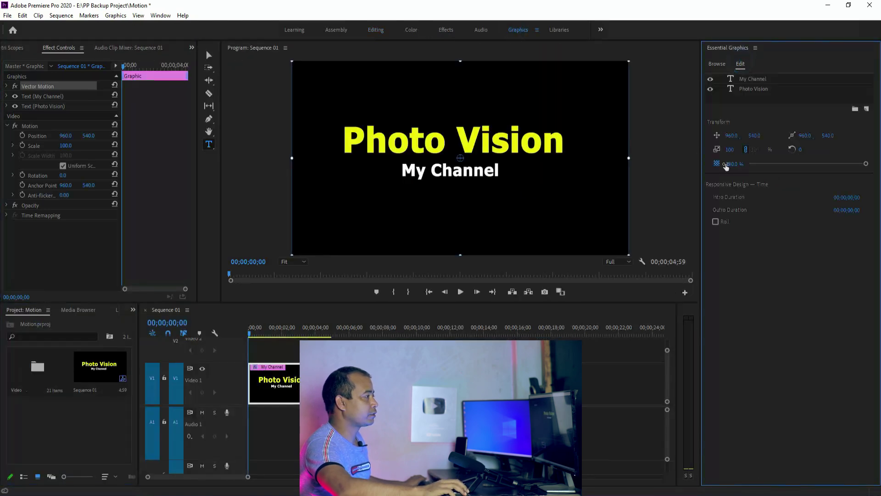
{"action": "left_click", "coordinate": [866, 109]}
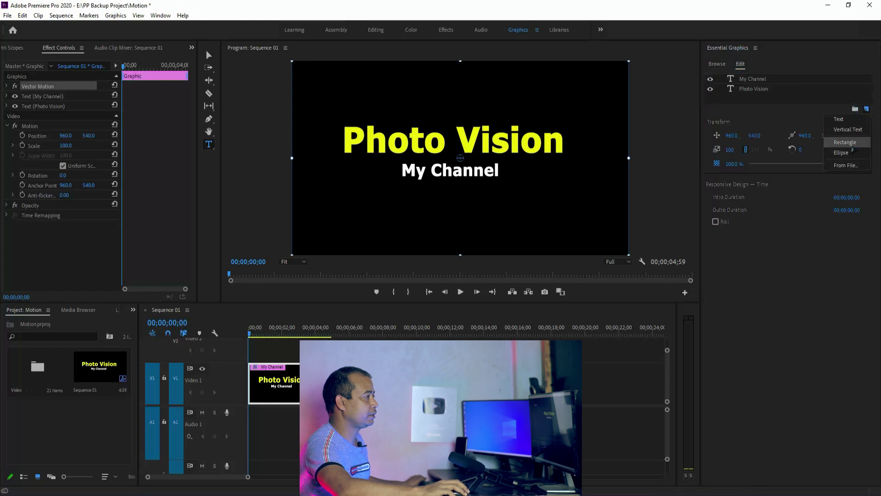
{"action": "left_click", "coordinate": [852, 146]}
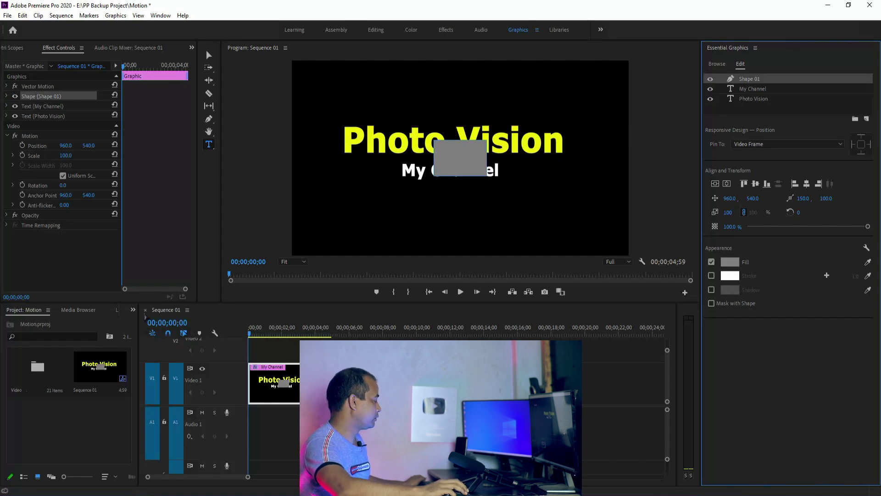
{"action": "left_click", "coordinate": [208, 53]}
{"action": "left_click", "coordinate": [468, 155]}
{"action": "left_click_drag", "start_coordinate": [468, 156], "coordinate": [371, 138]}
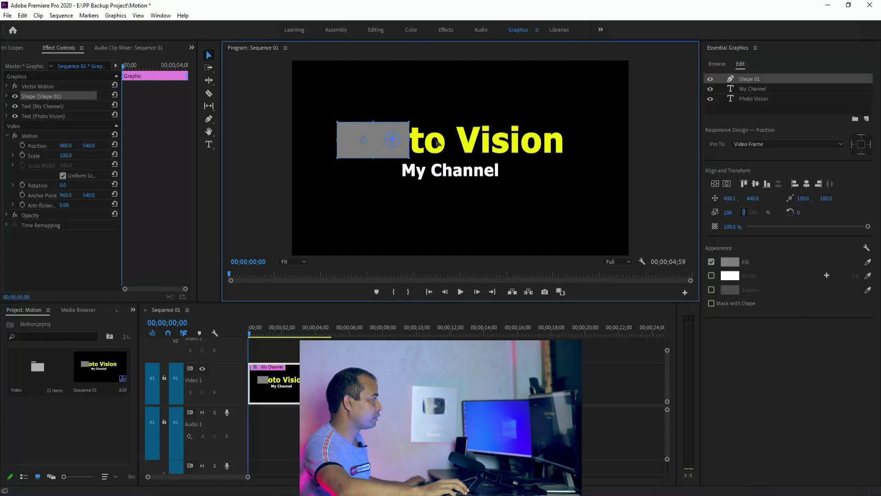
{"action": "left_click_drag", "start_coordinate": [452, 158], "coordinate": [452, 187]}
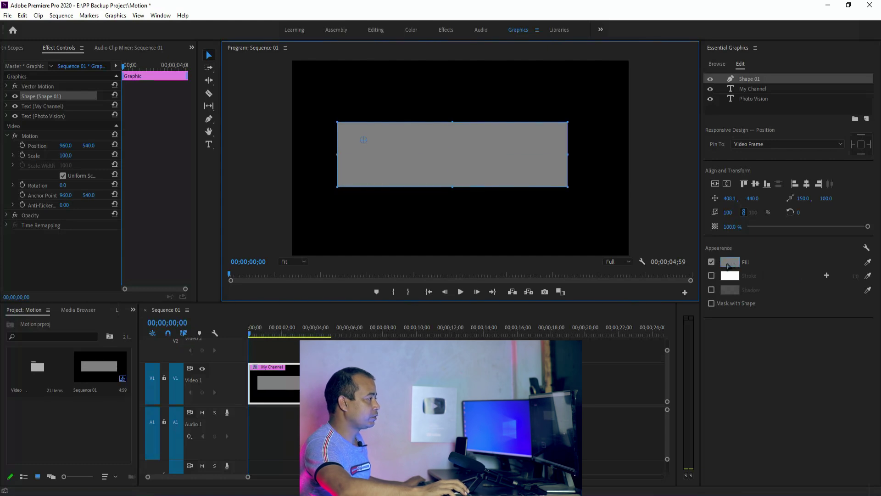
- Turn off the rectangle's fill and give it a white stroke with a width of 15
{"action": "left_click", "coordinate": [711, 262]}
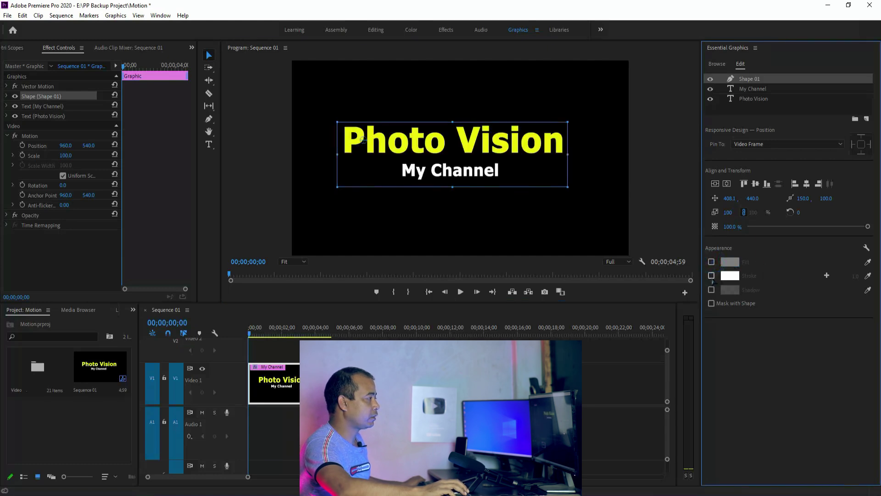
{"action": "left_click", "coordinate": [712, 276]}
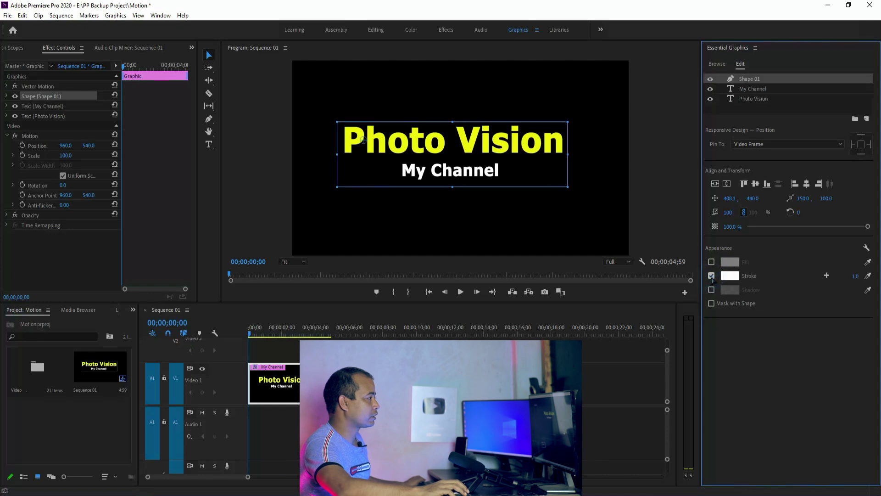
{"action": "left_click", "coordinate": [733, 279]}
{"action": "left_click", "coordinate": [266, 249]}
{"action": "left_click", "coordinate": [248, 268]}
{"action": "left_click_drag", "start_coordinate": [240, 277], "coordinate": [171, 345]}
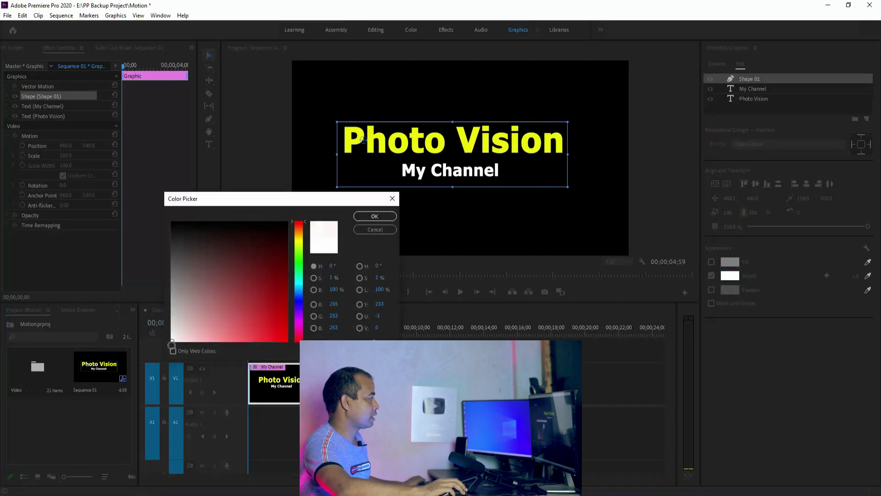
{"action": "left_click", "coordinate": [373, 216]}
{"action": "left_click_drag", "start_coordinate": [855, 278], "coordinate": [862, 279]}
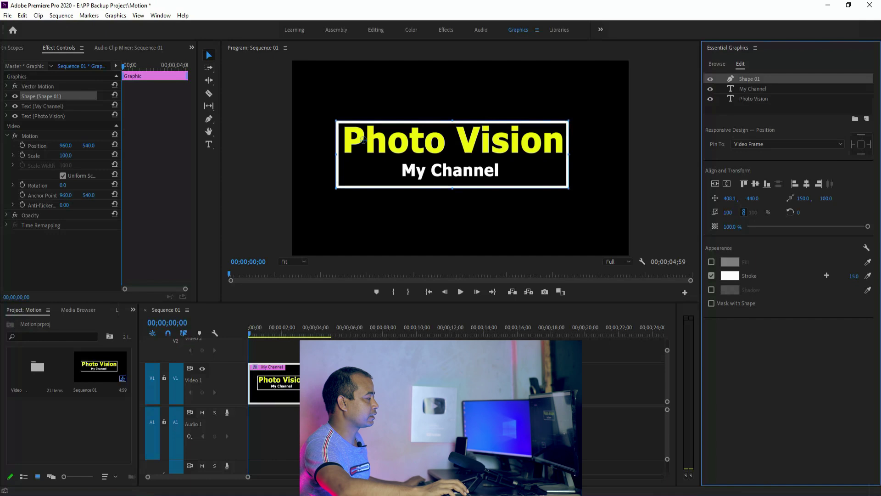
- Extend the rectangular outline slightly on all four sides to leave more room around the text
{"action": "left_click_drag", "start_coordinate": [452, 119], "coordinate": [452, 116]}
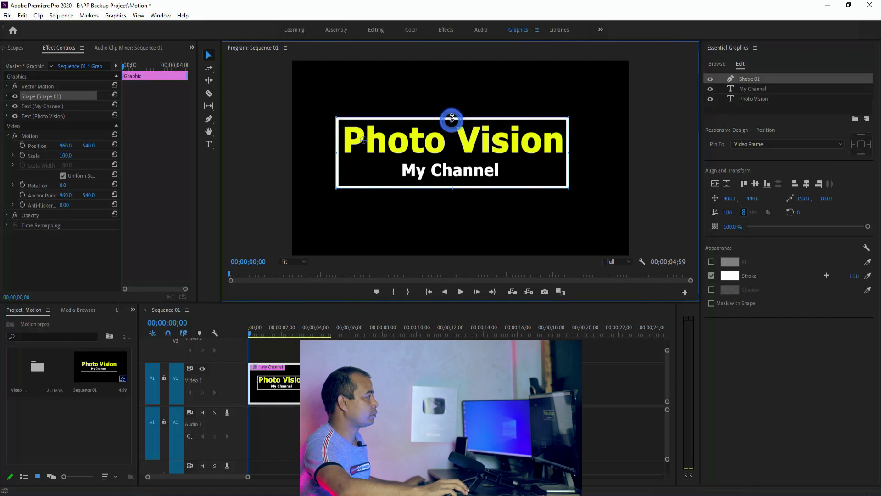
{"action": "left_click_drag", "start_coordinate": [567, 154], "coordinate": [568, 152]}
{"action": "left_click_drag", "start_coordinate": [334, 154], "coordinate": [333, 153]}
{"action": "left_click_drag", "start_coordinate": [453, 189], "coordinate": [453, 191]}
{"action": "left_click", "coordinate": [408, 323]}
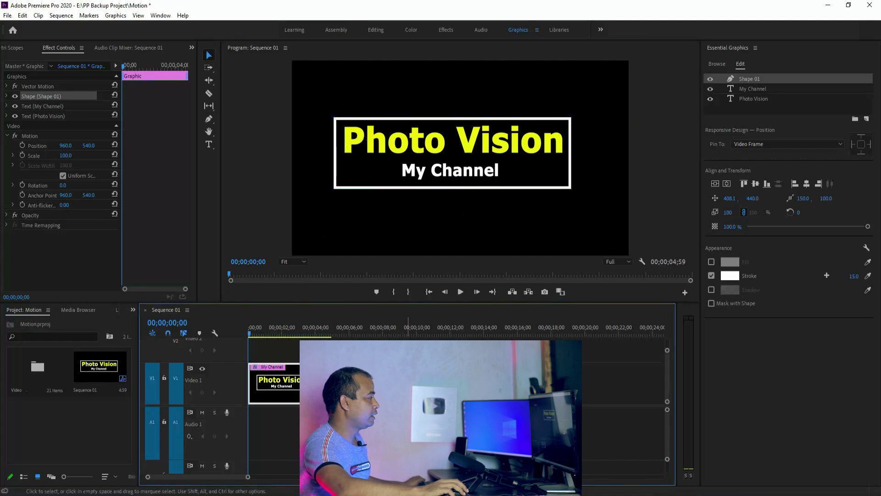
- Scale the whole graphic down to about 35% around the frame's centre using its Vector Motion
{"action": "left_click", "coordinate": [274, 385]}
{"action": "left_click", "coordinate": [38, 87]}
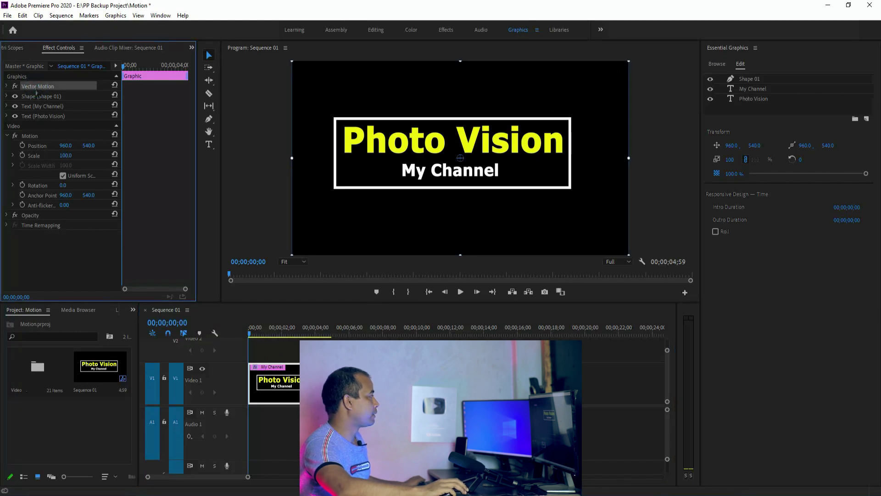
{"action": "left_click_drag", "start_coordinate": [627, 70], "coordinate": [510, 126]}
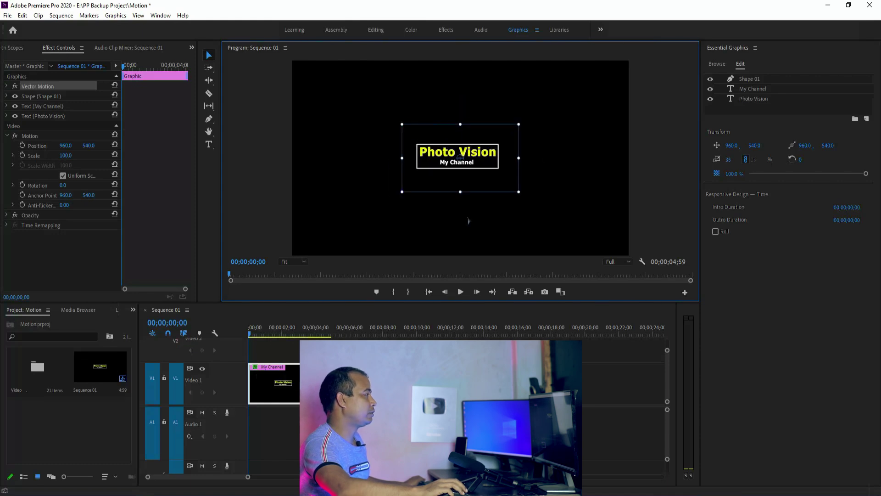
- Move the whole graphic to the lower-left corner of the frame and shrink it to about 30% scale
{"action": "left_click_drag", "start_coordinate": [488, 158], "coordinate": [376, 236]}
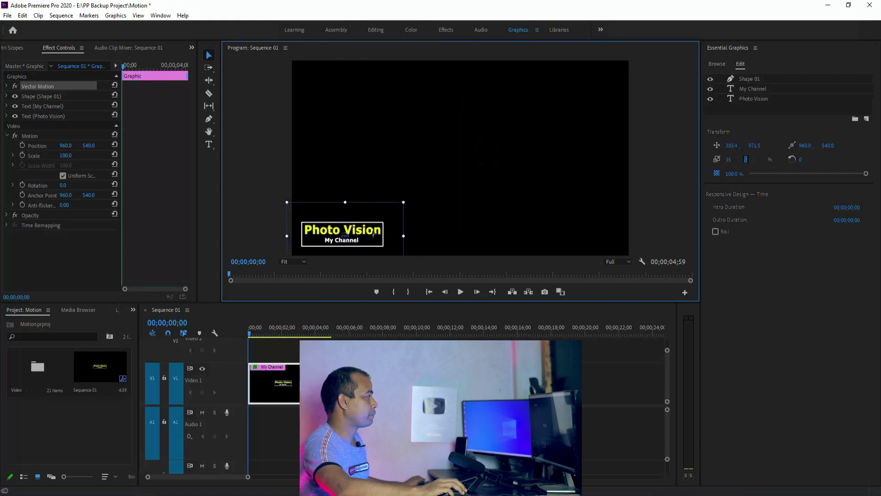
{"action": "left_click_drag", "start_coordinate": [406, 202], "coordinate": [396, 207]}
{"action": "left_click_drag", "start_coordinate": [369, 242], "coordinate": [363, 242]}
- Lengthen the graphic clip on the timeline so it ends at about 00;00;06;57
{"action": "left_click", "coordinate": [377, 363]}
{"action": "left_click", "coordinate": [281, 384]}
{"action": "left_click_drag", "start_coordinate": [287, 329], "coordinate": [249, 329]}
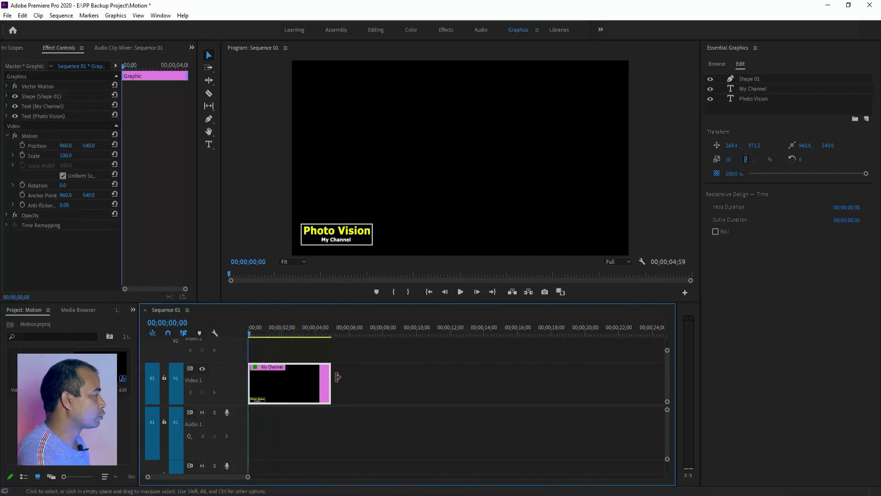
{"action": "left_click_drag", "start_coordinate": [330, 377], "coordinate": [364, 376]}
{"action": "left_click", "coordinate": [492, 377]}
- Turn on keyframing for the graphic's Vector Motion Position and Scale at 00;00;01;00
{"action": "left_click", "coordinate": [266, 330]}
{"action": "left_click", "coordinate": [307, 377]}
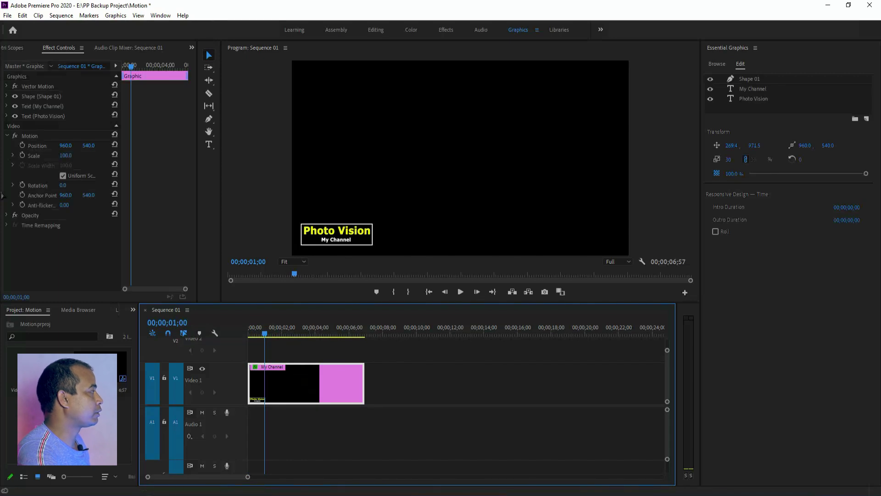
{"action": "left_click", "coordinate": [38, 86]}
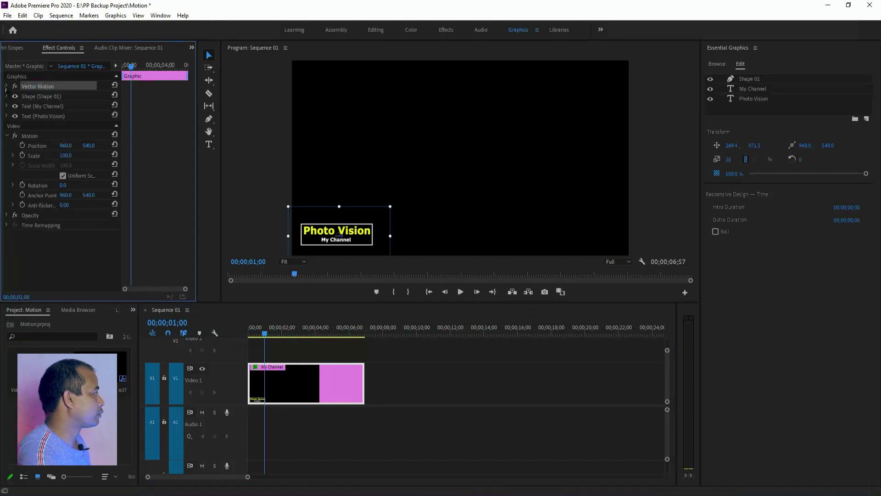
{"action": "left_click", "coordinate": [7, 87]}
{"action": "left_click", "coordinate": [22, 95]}
{"action": "left_click", "coordinate": [22, 106]}
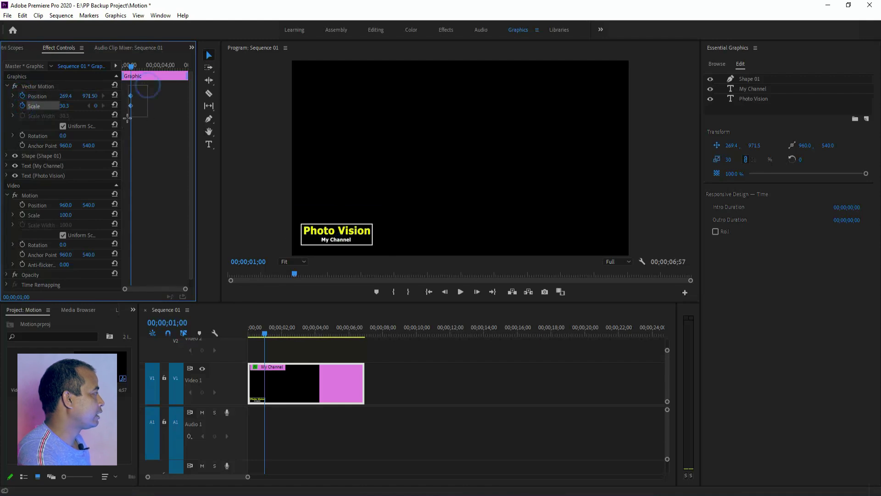
- Delete the Vector Motion Position and Scale keyframes at 00;00;01;00
{"action": "left_click", "coordinate": [304, 382]}
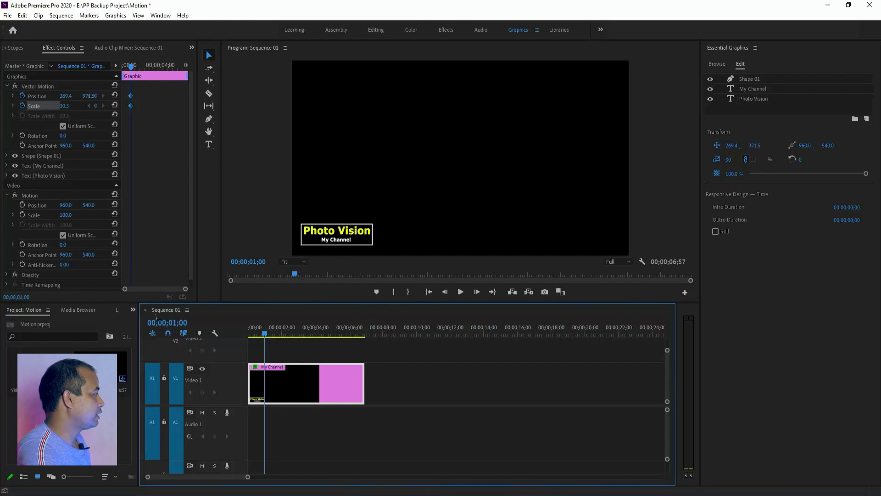
{"action": "left_click", "coordinate": [349, 240]}
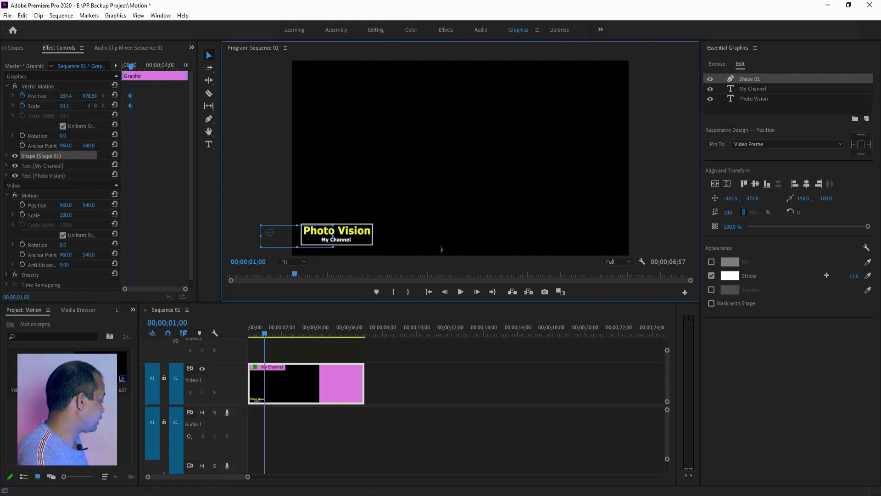
{"action": "left_click", "coordinate": [312, 383]}
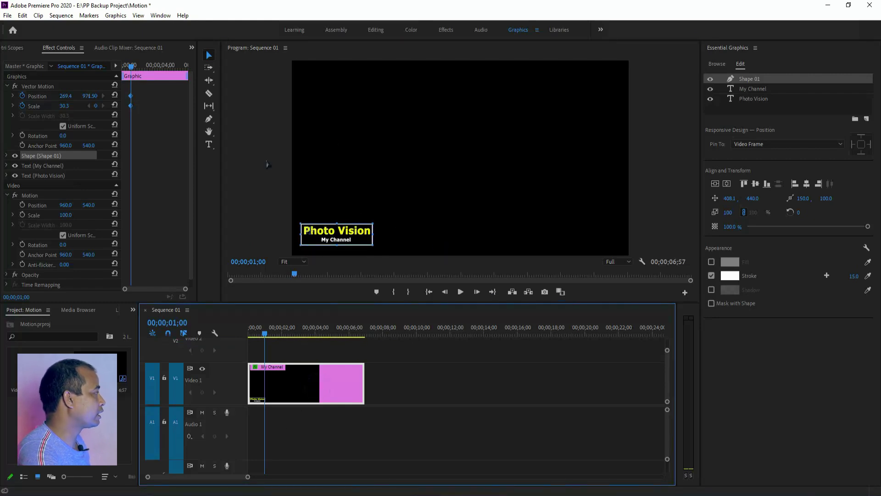
{"action": "left_click", "coordinate": [142, 92]}
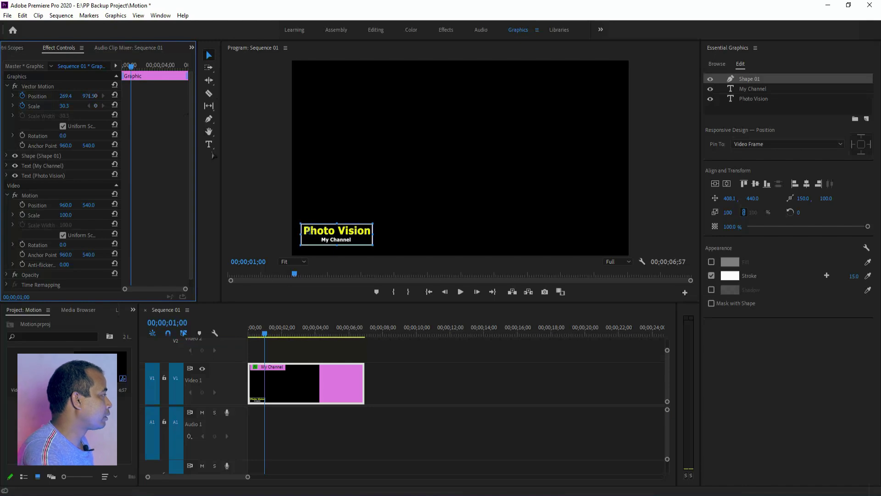
{"action": "left_click", "coordinate": [210, 56]}
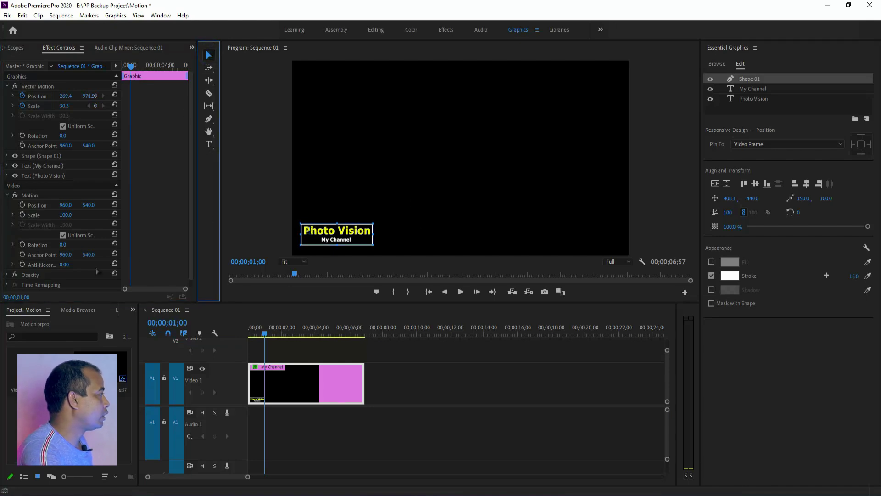
- Set the Vector Motion Position to -243.6, 979.5 and move its keyframe to the start of the clip
{"action": "left_click", "coordinate": [37, 87]}
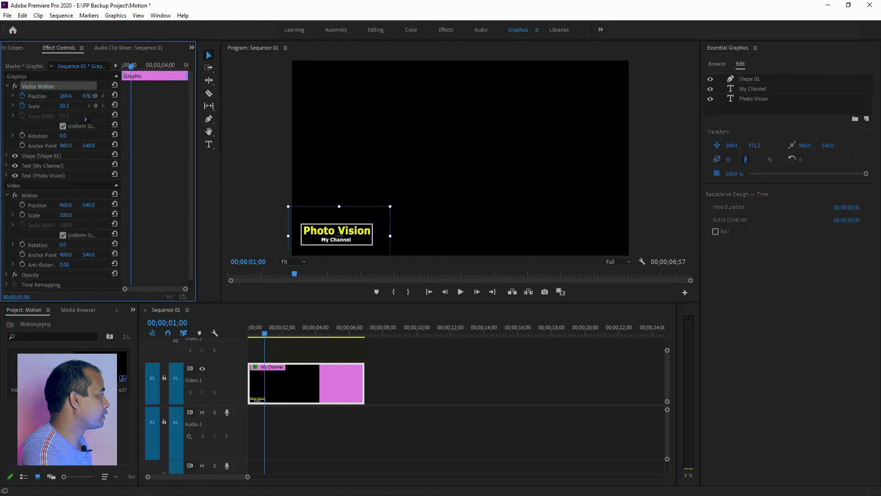
{"action": "mouse_move", "coordinate": [87, 99]}
{"action": "left_mouse_down"}
{"action": "mouse_move", "coordinate": [22, 100]}
{"action": "mouse_move", "coordinate": [79, 96]}
{"action": "left_mouse_up"}
{"action": "left_click_drag", "start_coordinate": [152, 86], "coordinate": [123, 97]}
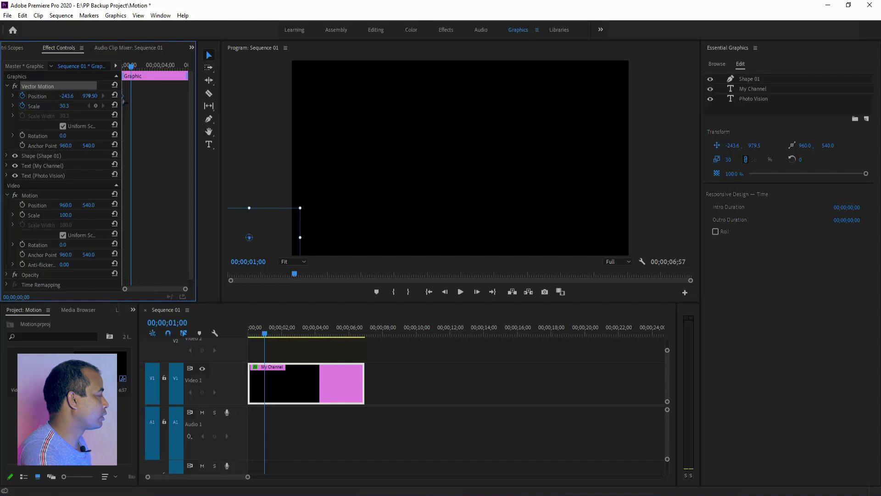
- Set the Vector Motion horizontal Position to 272.4 at 00;00;01;12 so the graphic slides in from the left
{"action": "left_click_drag", "start_coordinate": [196, 156], "coordinate": [274, 157]}
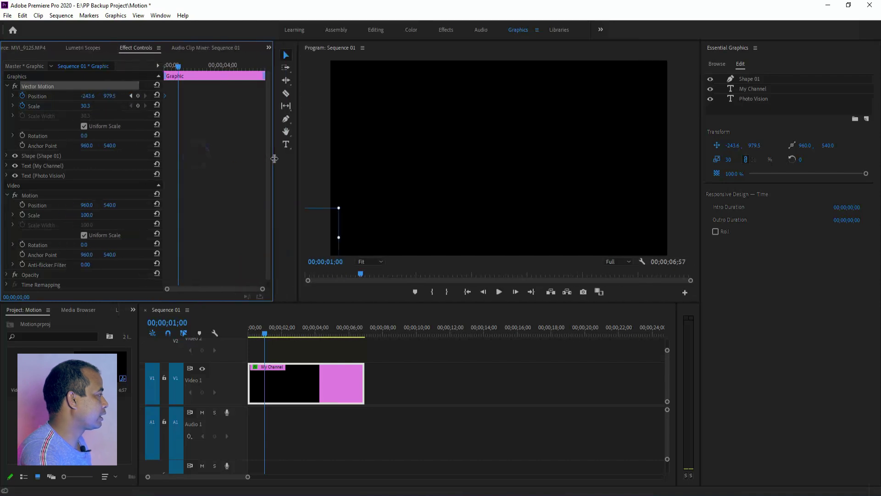
{"action": "mouse_move", "coordinate": [179, 73]}
{"action": "left_mouse_down"}
{"action": "mouse_move", "coordinate": [166, 72]}
{"action": "mouse_move", "coordinate": [184, 72]}
{"action": "left_mouse_up"}
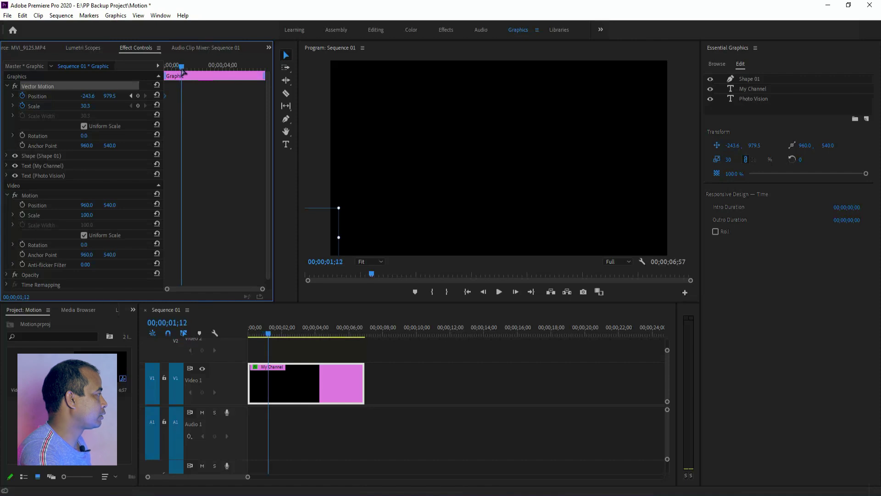
{"action": "left_click_drag", "start_coordinate": [87, 96], "coordinate": [153, 96]}
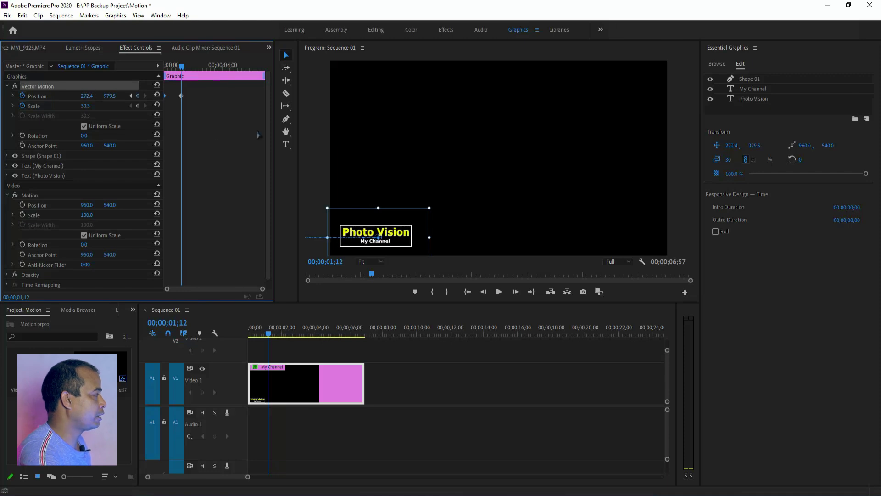
- Play the sequence from the start to review the graphic's slide-in
{"action": "left_click_drag", "start_coordinate": [270, 331], "coordinate": [250, 331]}
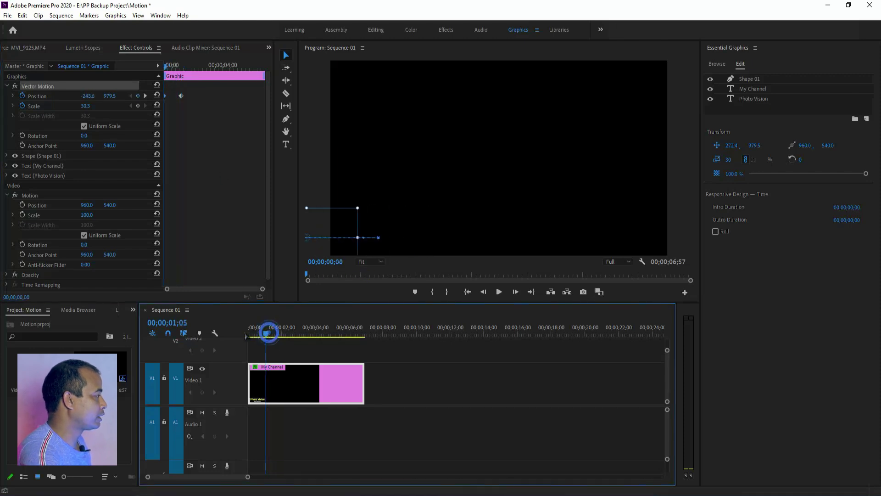
{"action": "left_click", "coordinate": [522, 375]}
{"action": "left_click", "coordinate": [499, 291]}
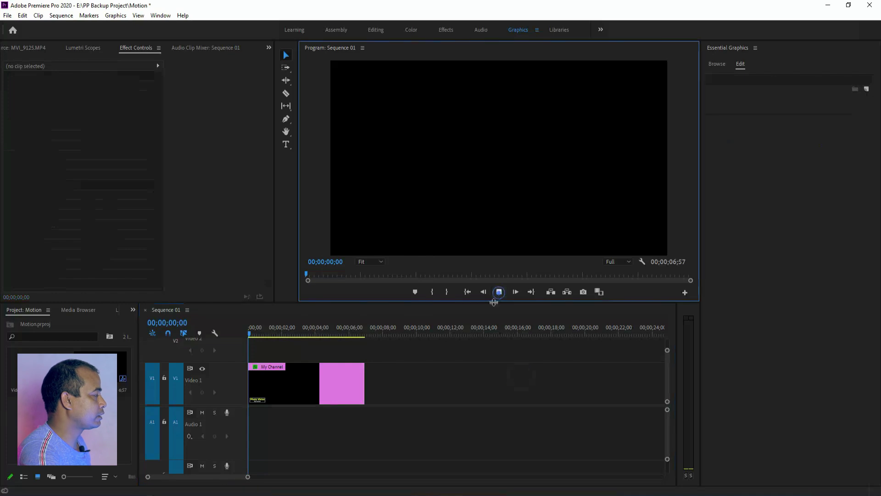
{"action": "left_click", "coordinate": [498, 292]}
- Add a Vector Motion Position keyframe at about 3 seconds to hold the graphic in place
{"action": "left_click", "coordinate": [324, 387]}
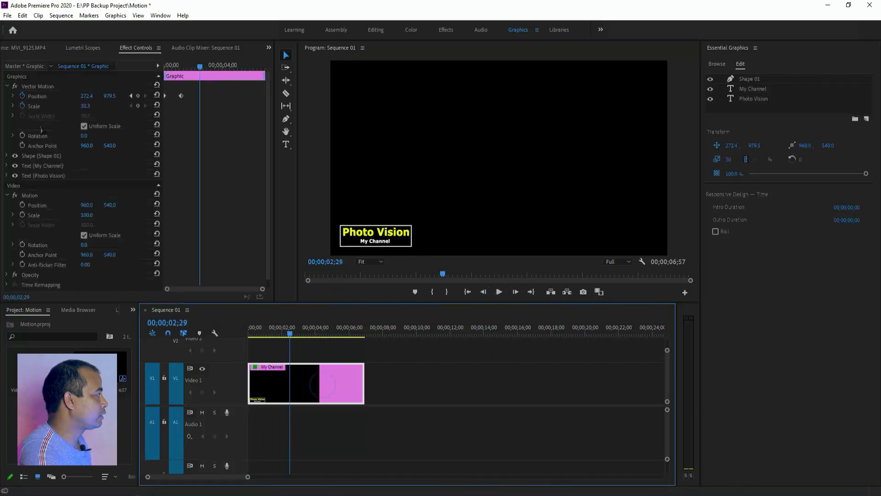
{"action": "left_click", "coordinate": [35, 86]}
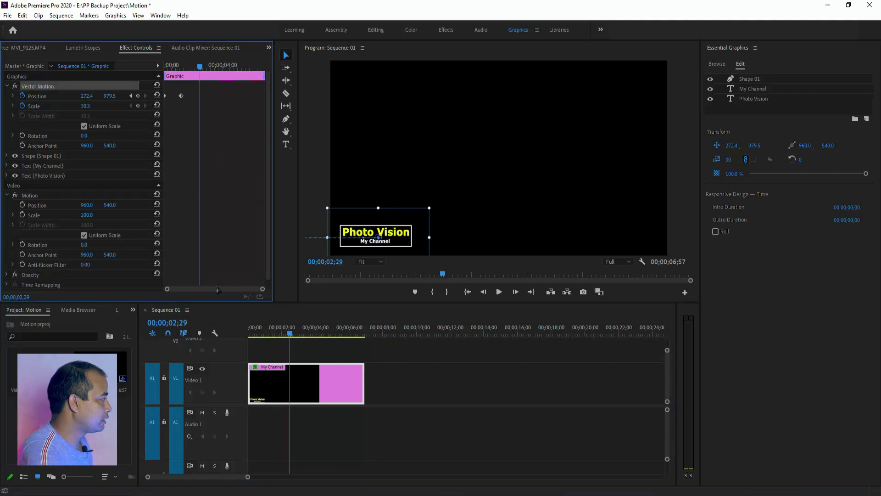
{"action": "left_click_drag", "start_coordinate": [262, 289], "coordinate": [236, 289]}
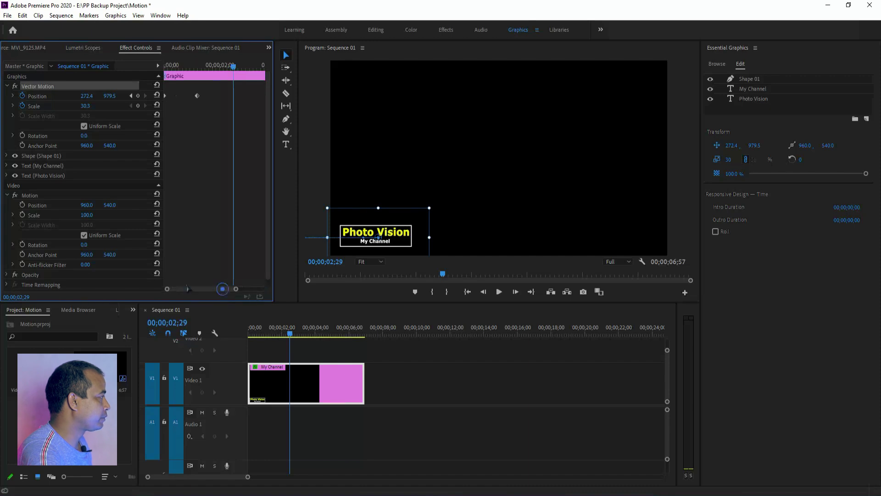
{"action": "left_click", "coordinate": [165, 96]}
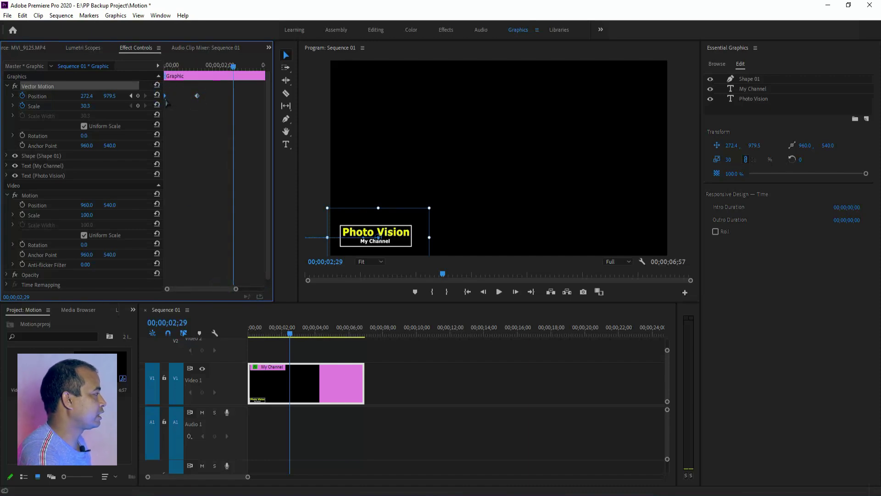
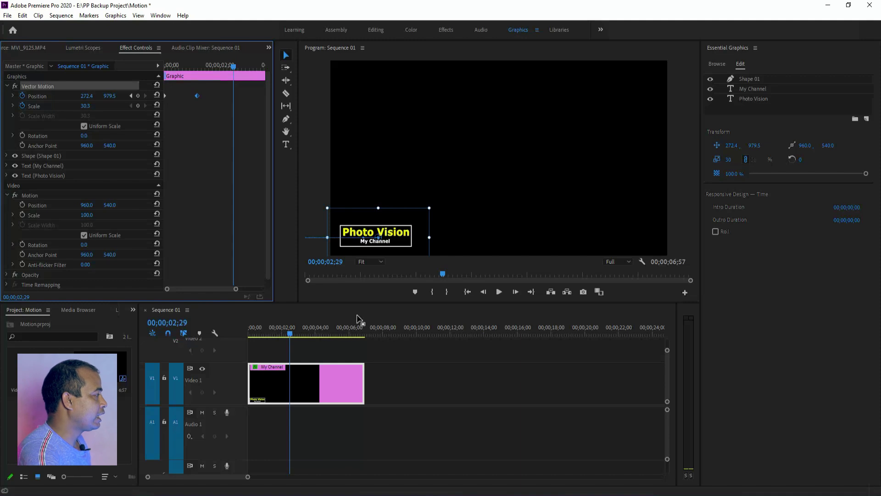
{"action": "left_click_drag", "start_coordinate": [289, 334], "coordinate": [298, 337]}
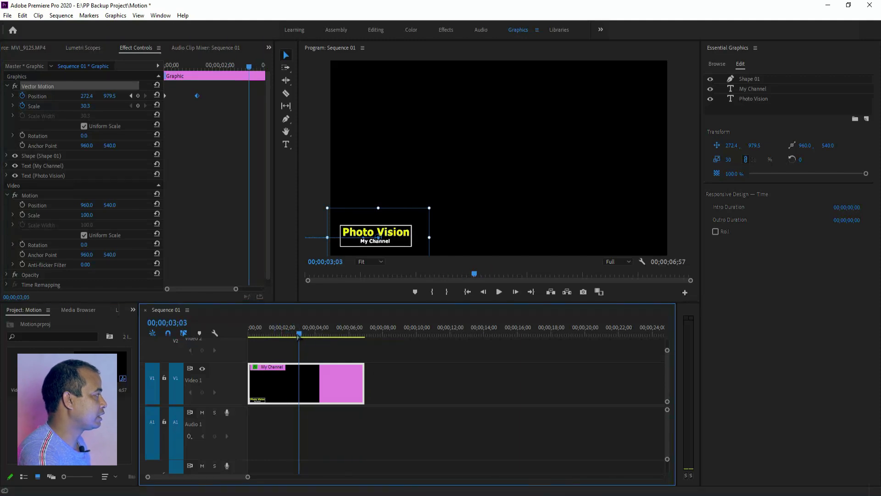
{"action": "left_click", "coordinate": [138, 96]}
- Set the Vector Motion horizontal Position to -217.6 at 00;00;05;47 so the graphic slides out of frame
{"action": "left_click", "coordinate": [300, 334]}
{"action": "left_click", "coordinate": [340, 336]}
{"action": "left_click_drag", "start_coordinate": [219, 290], "coordinate": [245, 294]}
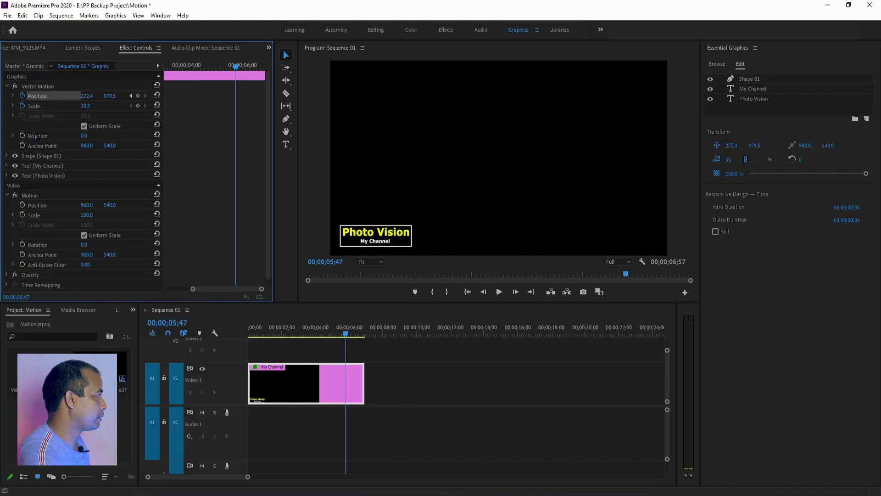
{"action": "left_click_drag", "start_coordinate": [88, 96], "coordinate": [28, 97]}
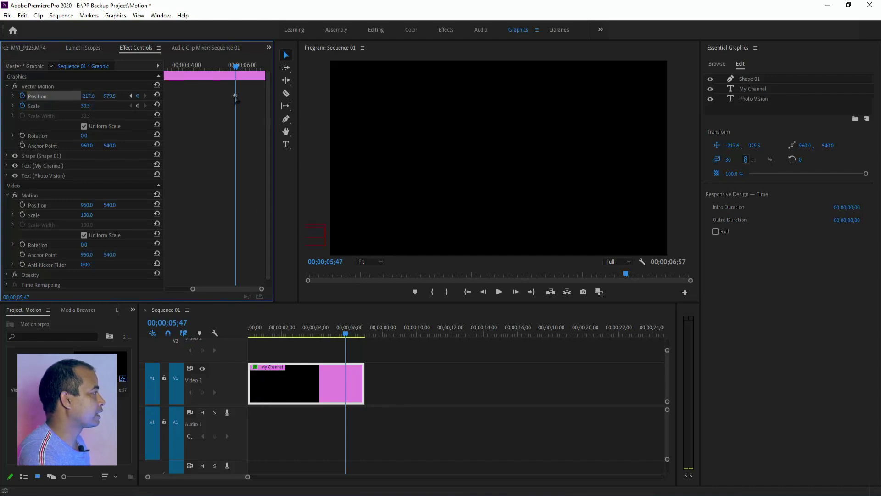
- Play the sequence from the start twice to review the graphic's slide-in, hold and slide-out
{"action": "left_click", "coordinate": [419, 366]}
{"action": "key", "text": "Up"}
{"action": "key", "text": "Up"}
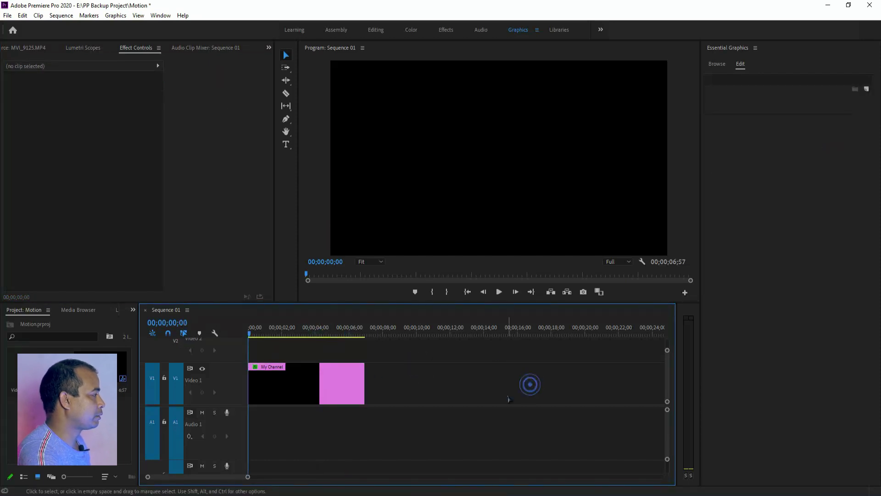
{"action": "left_click", "coordinate": [499, 292]}
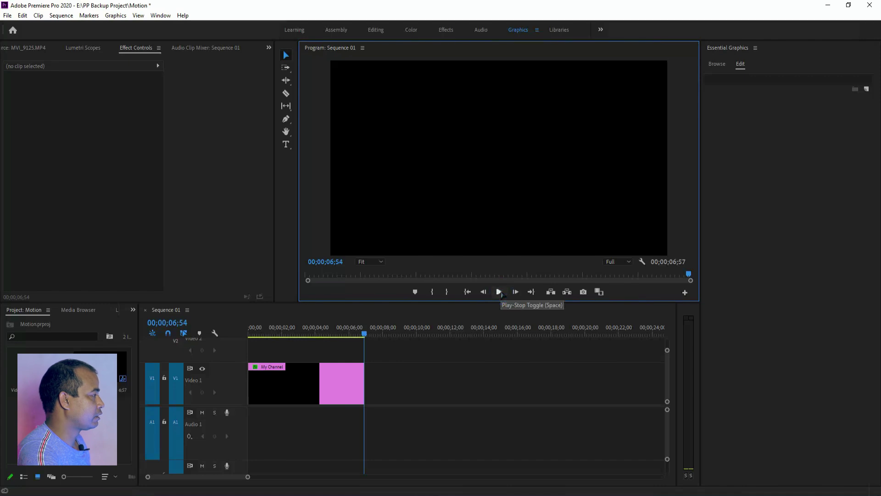
{"action": "left_click_drag", "start_coordinate": [327, 331], "coordinate": [285, 332]}
{"action": "key", "text": "Home"}
{"action": "left_click", "coordinate": [499, 292]}
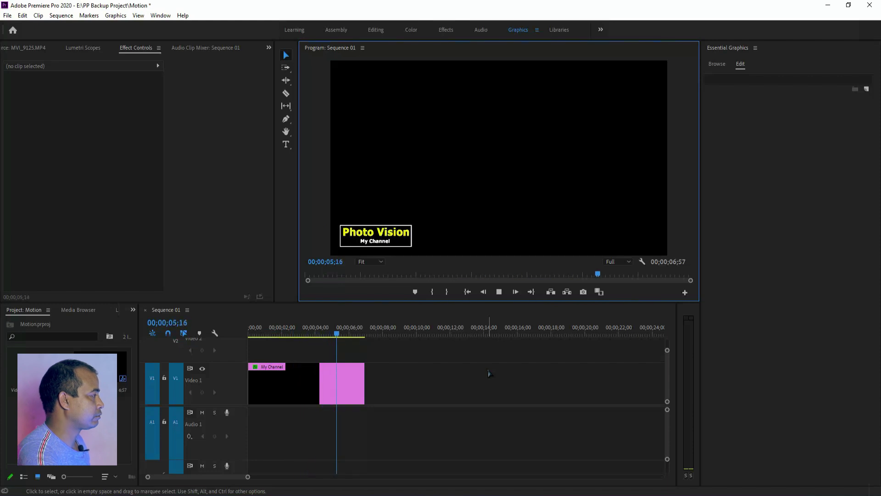
{"action": "left_click", "coordinate": [500, 292]}
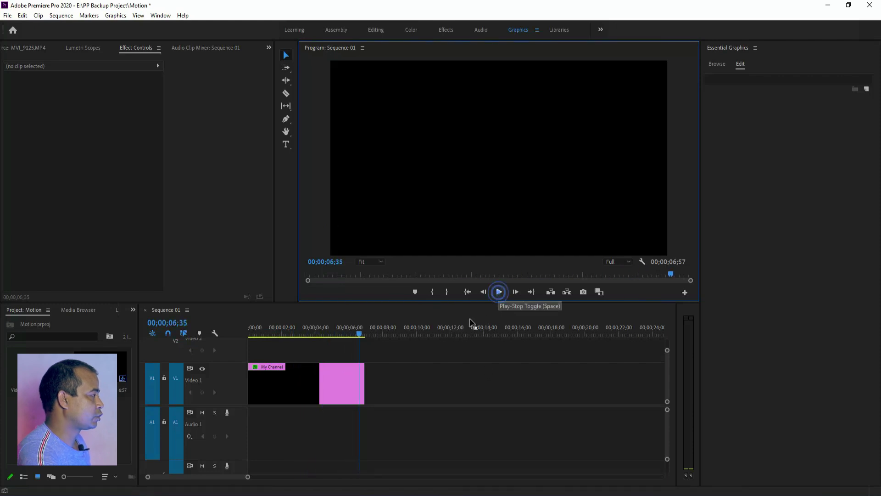
- Lower the Program monitor's playback resolution to 1/4
{"action": "left_click", "coordinate": [314, 328]}
{"action": "left_click", "coordinate": [339, 383]}
{"action": "left_click", "coordinate": [629, 262]}
{"action": "left_click", "coordinate": [620, 291]}
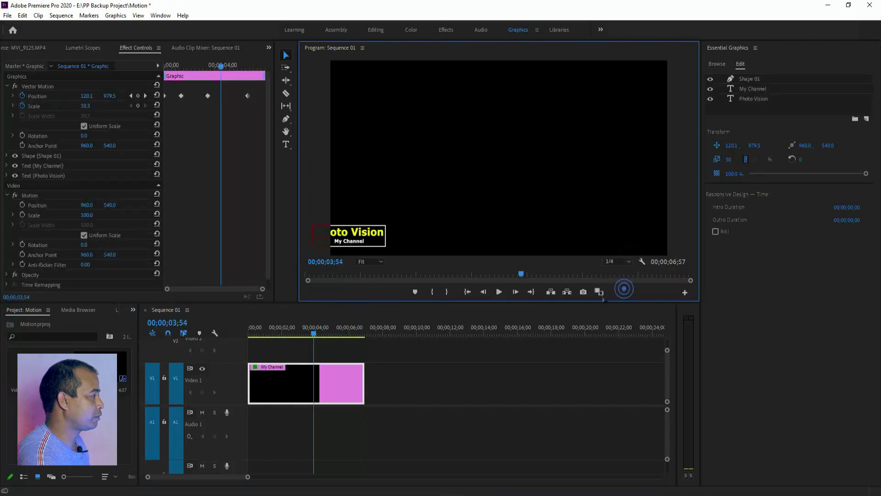
- Play the animation again from the start at the lower playback resolution
{"action": "left_click", "coordinate": [481, 364]}
{"action": "key", "text": "Home"}
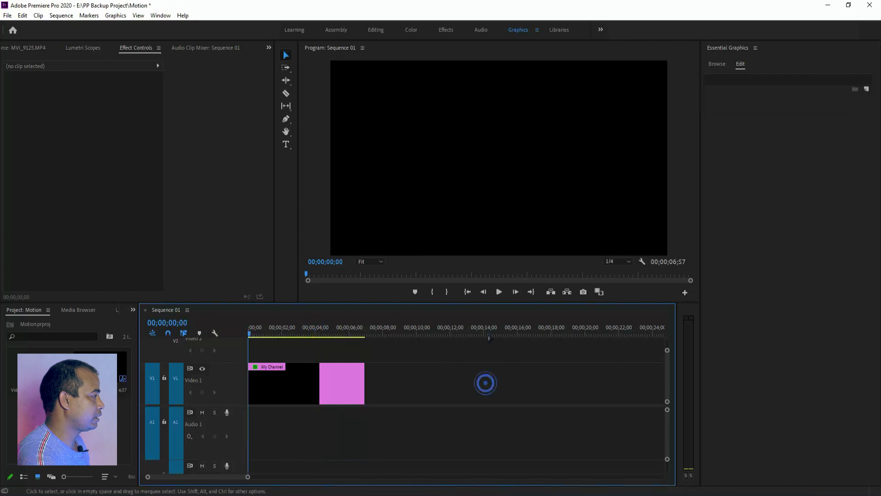
{"action": "left_click", "coordinate": [499, 292]}
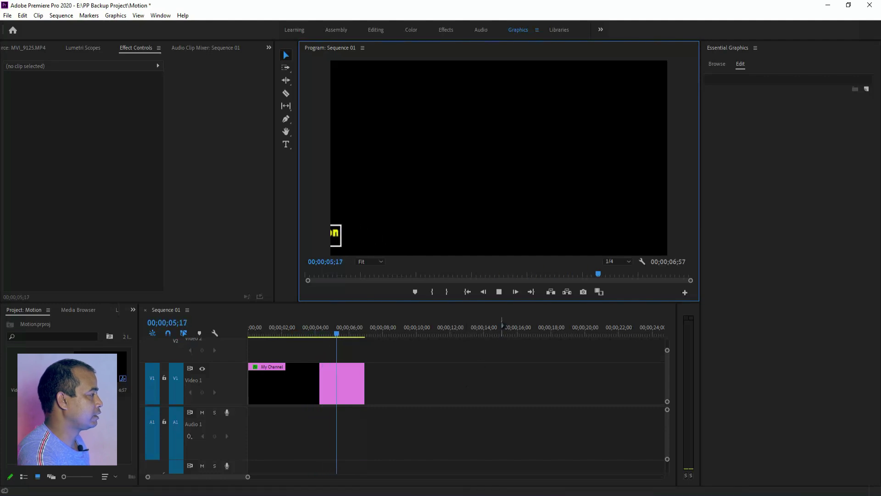
{"action": "left_click", "coordinate": [499, 293]}
{"action": "left_click", "coordinate": [478, 392]}
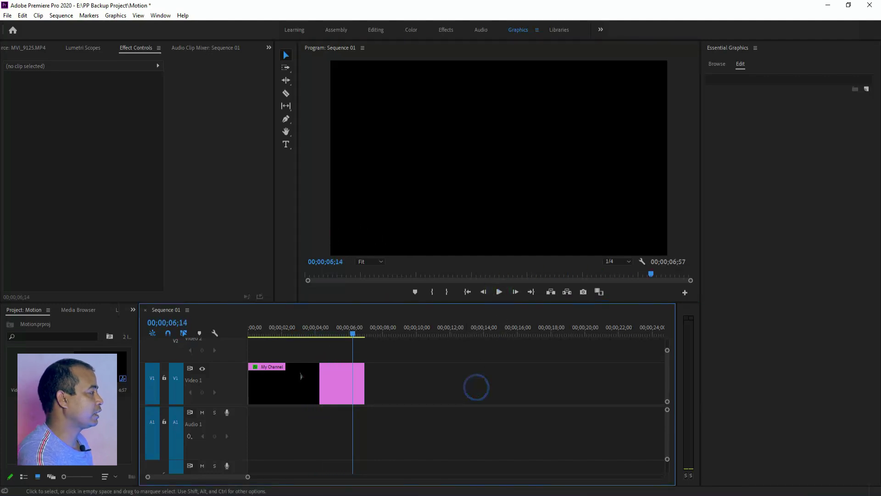
- Select the title graphic, go to 00;00;05;11 and remove its last Vector Motion Position keyframe
{"action": "left_click", "coordinate": [302, 330]}
{"action": "left_click", "coordinate": [334, 379]}
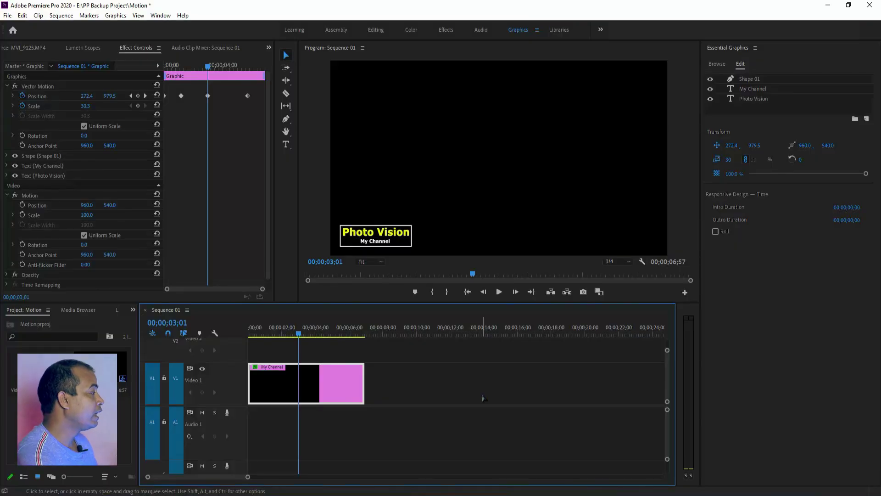
{"action": "left_click", "coordinate": [432, 391]}
{"action": "left_click", "coordinate": [336, 333]}
{"action": "left_click", "coordinate": [336, 387]}
{"action": "left_click_drag", "start_coordinate": [263, 288], "coordinate": [248, 291]}
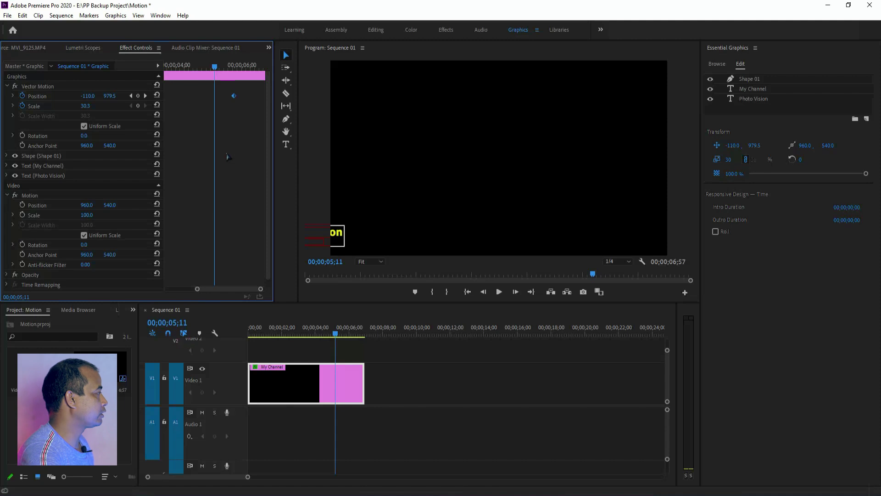
{"action": "key", "text": "ctrl+z"}
- Set the graphic's Vector Motion horizontal Position to 2262.4 at 00;00;05;11 so it exits across the opposite side of the frame
{"action": "left_click", "coordinate": [356, 384]}
{"action": "left_click", "coordinate": [340, 391]}
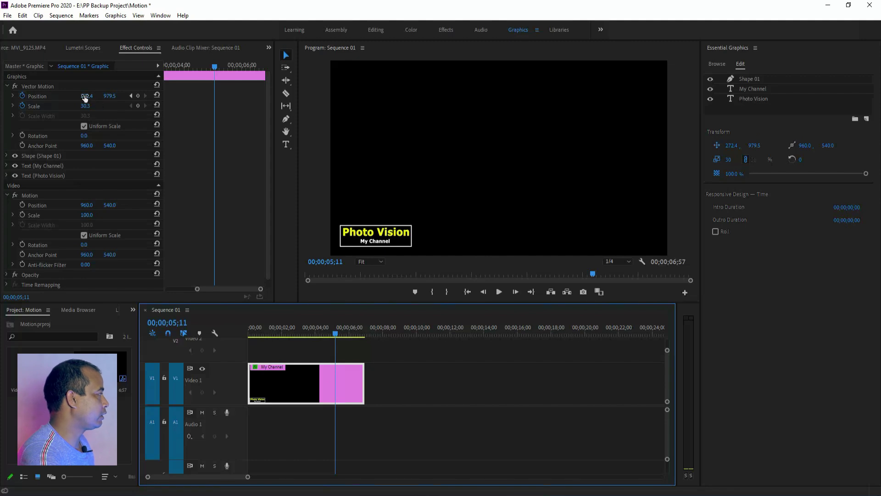
{"action": "left_click_drag", "start_coordinate": [85, 96], "coordinate": [863, 96]}
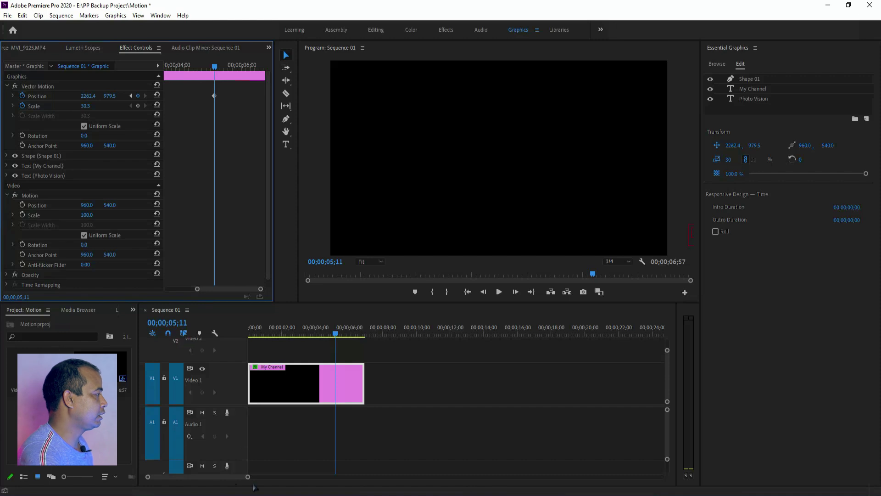
- Play the sequence from the start, then replay and scrub it to review the graphic's new exit movement
{"action": "left_click", "coordinate": [286, 327]}
{"action": "left_click", "coordinate": [590, 385]}
{"action": "key", "text": "Home"}
{"action": "left_click", "coordinate": [499, 292]}
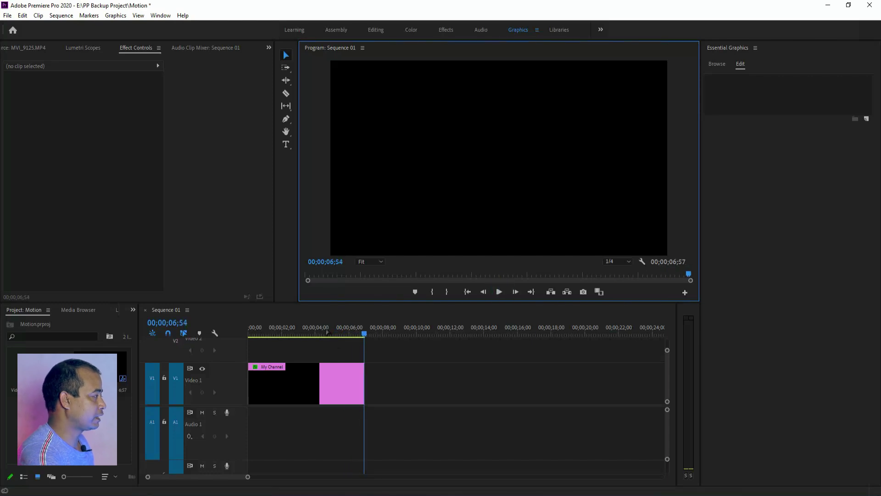
{"action": "left_click", "coordinate": [303, 333]}
{"action": "left_click", "coordinate": [499, 292]}
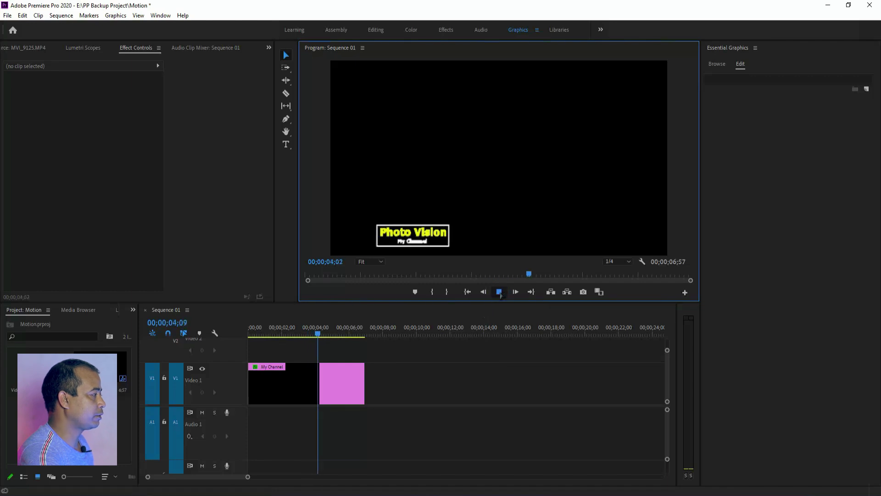
{"action": "left_click", "coordinate": [298, 334]}
{"action": "key", "text": "space"}
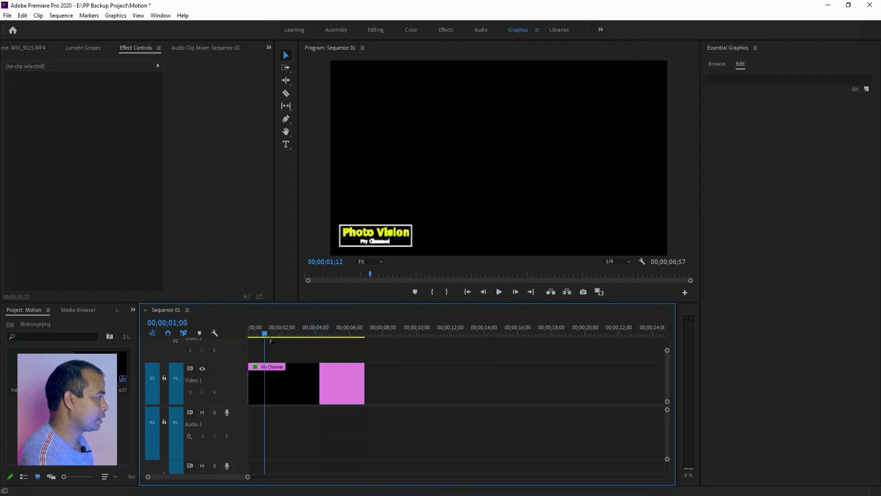
- Select all of the title graphic's Vector Motion Position keyframes and delete them
{"action": "left_click_drag", "start_coordinate": [297, 344], "coordinate": [331, 354]}
{"action": "left_click", "coordinate": [324, 385]}
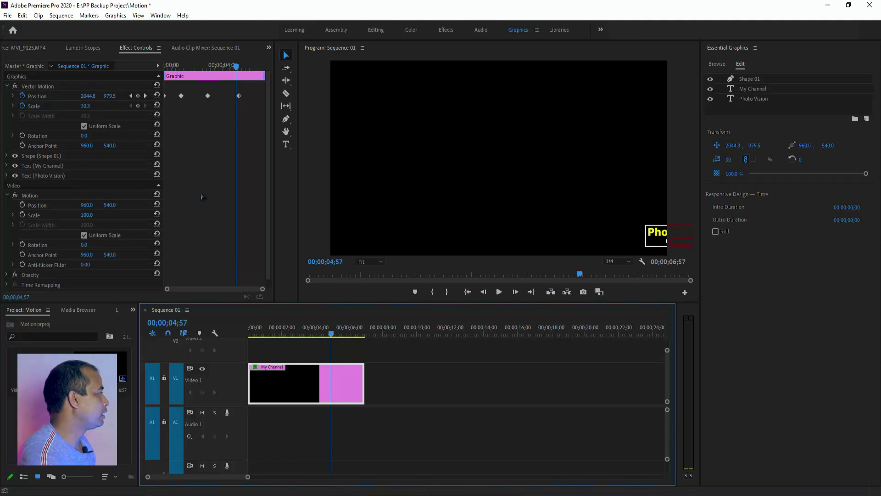
{"action": "left_click_drag", "start_coordinate": [290, 327], "coordinate": [279, 328]}
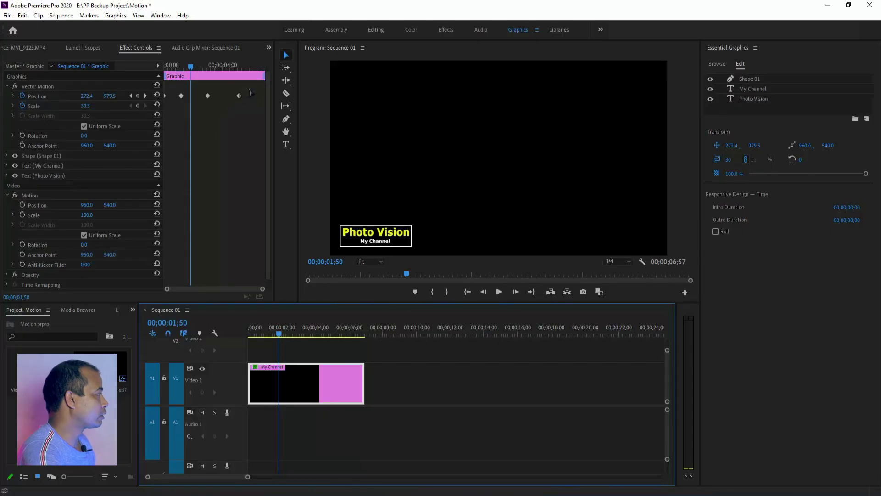
{"action": "left_click_drag", "start_coordinate": [249, 90], "coordinate": [142, 105]}
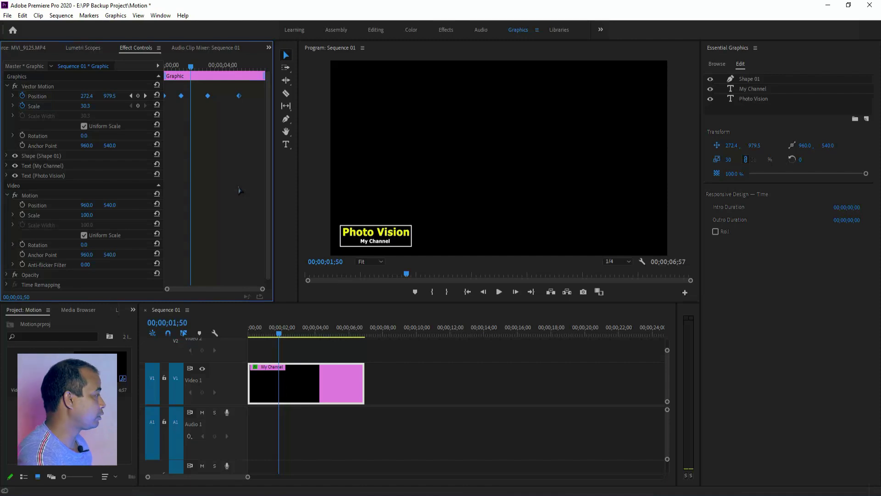
{"action": "key", "text": "Delete"}
- Scrub the sequence to 00;00;04;38 and set the Program monitor's playback resolution to Full
{"action": "left_click_drag", "start_coordinate": [278, 333], "coordinate": [326, 333]}
{"action": "left_click", "coordinate": [628, 263]}
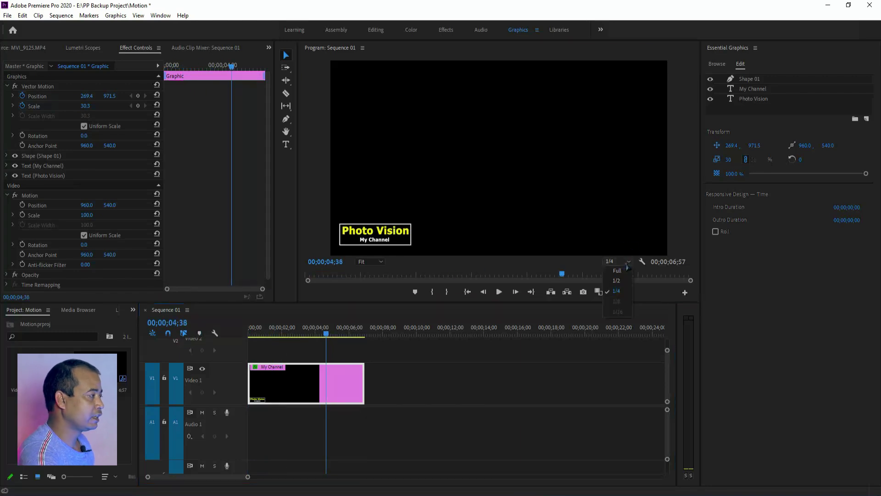
{"action": "left_click", "coordinate": [625, 272]}
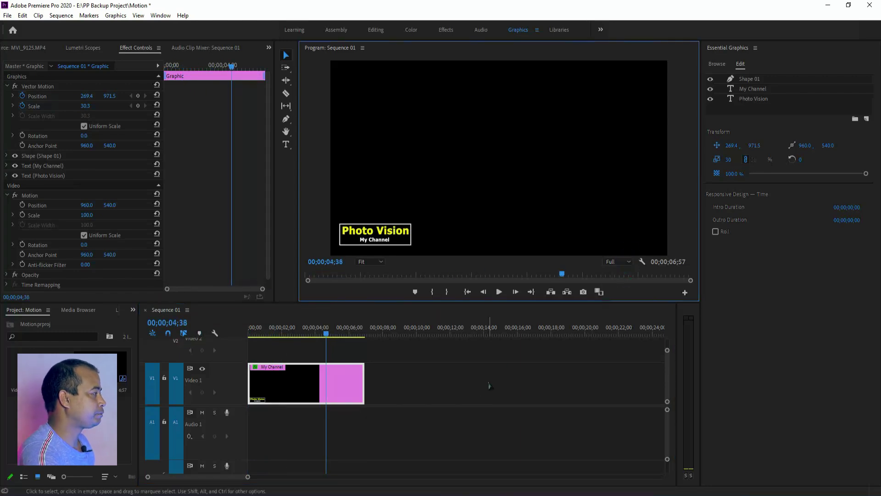
- Switch to the Editing workspace and delete the title graphic from the sequence
{"action": "left_click", "coordinate": [376, 30]}
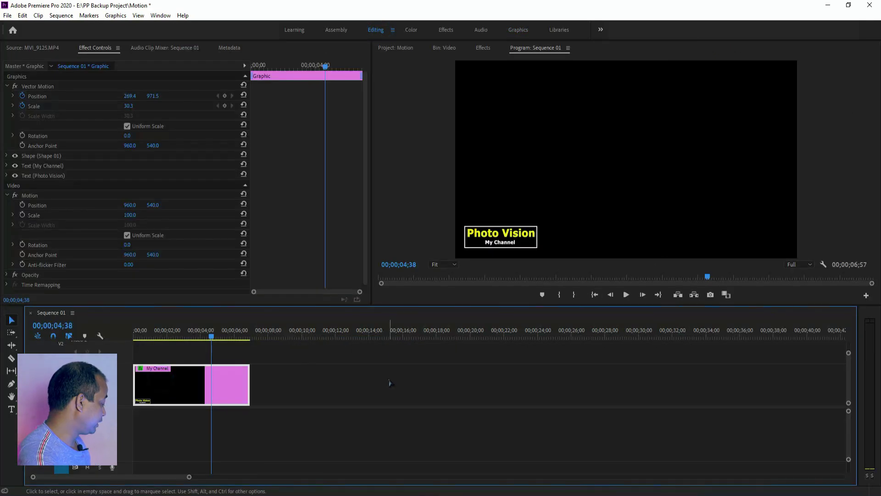
{"action": "key", "text": "Delete"}
- Try MVI_9112.MP4 from the Video bin at the start of the sequence, scrub through it and delete it
{"action": "left_click", "coordinate": [452, 52]}
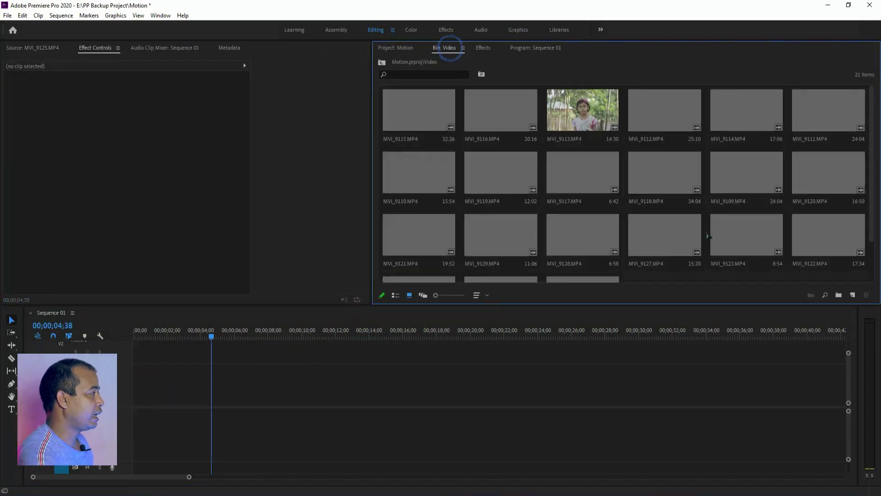
{"action": "double_click", "coordinate": [583, 117]}
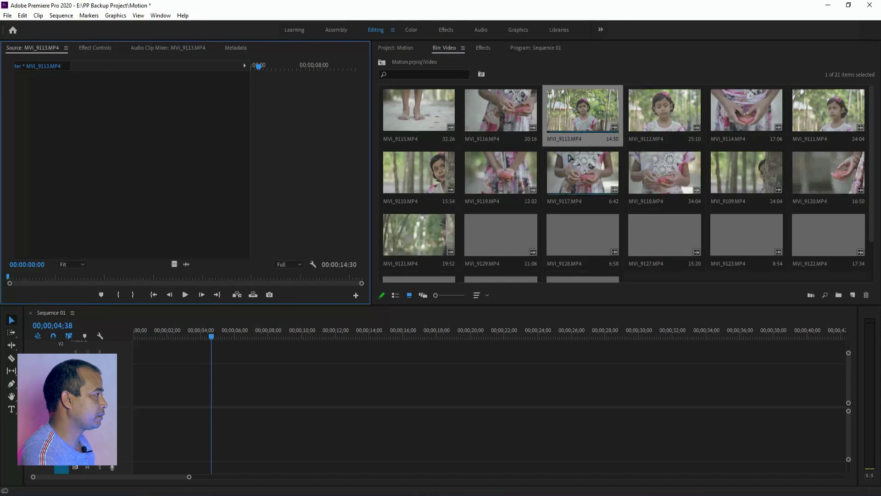
{"action": "double_click", "coordinate": [660, 121]}
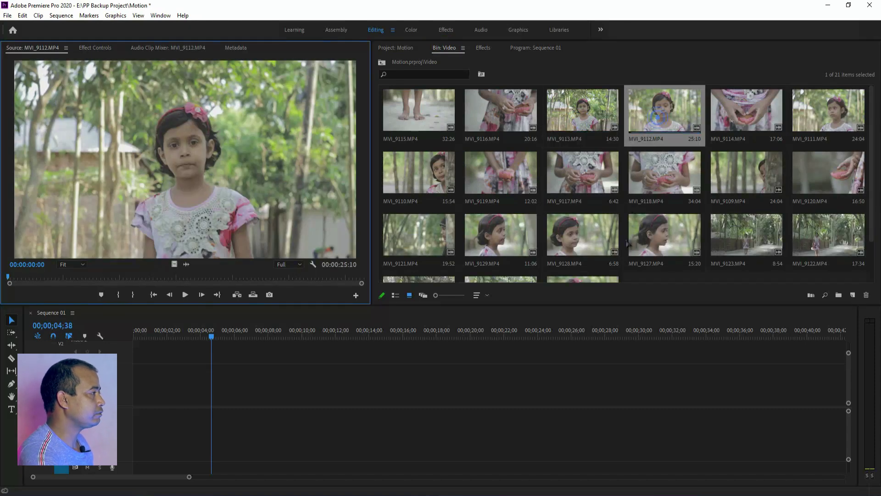
{"action": "left_click_drag", "start_coordinate": [660, 122], "coordinate": [134, 388]}
{"action": "left_click", "coordinate": [258, 337]}
{"action": "left_click", "coordinate": [320, 337]}
{"action": "left_click", "coordinate": [394, 337]}
{"action": "left_click", "coordinate": [405, 392]}
{"action": "key", "text": "Delete"}
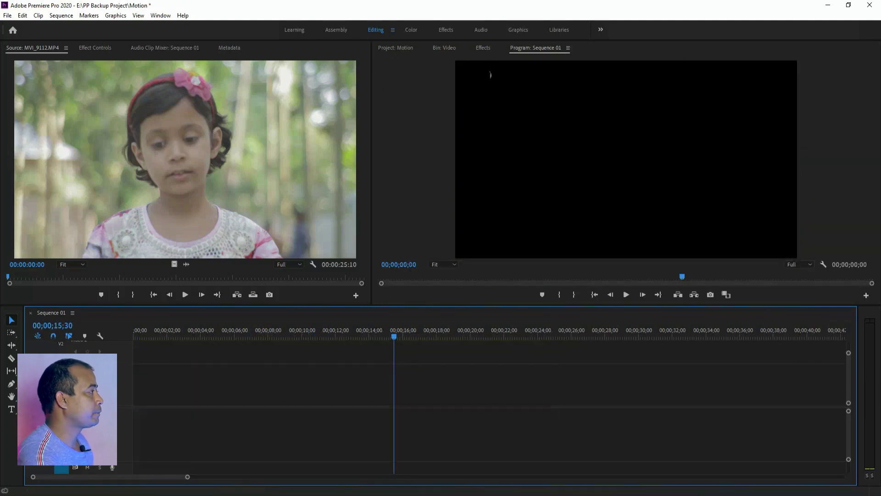
- Place MVI_9110.MP4 from the Video bin at the start of the sequence and scrub through it
{"action": "left_click", "coordinate": [444, 50]}
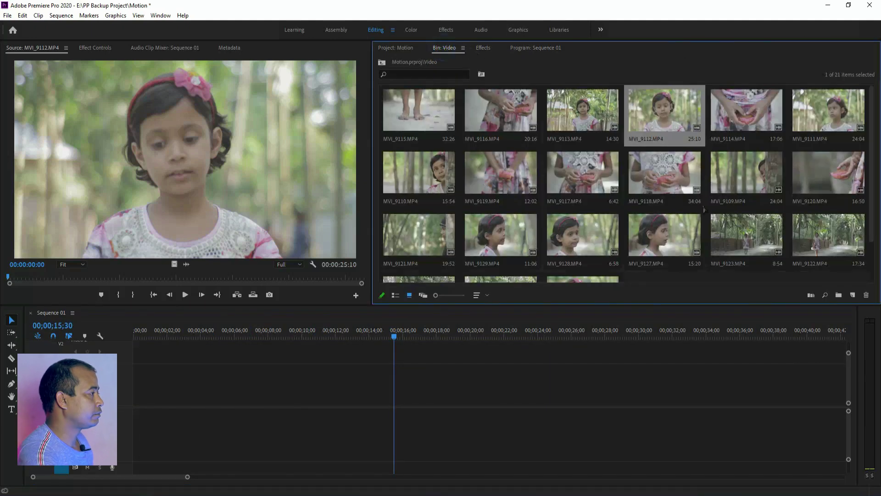
{"action": "double_click", "coordinate": [500, 114]}
{"action": "double_click", "coordinate": [442, 157]}
{"action": "left_click_drag", "start_coordinate": [415, 188], "coordinate": [228, 395]}
{"action": "left_click", "coordinate": [172, 335]}
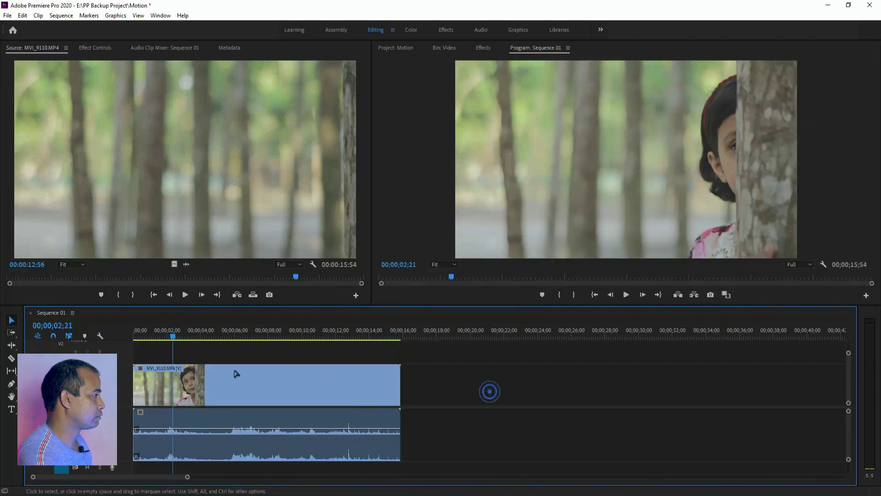
{"action": "left_click_drag", "start_coordinate": [246, 347], "coordinate": [292, 353]}
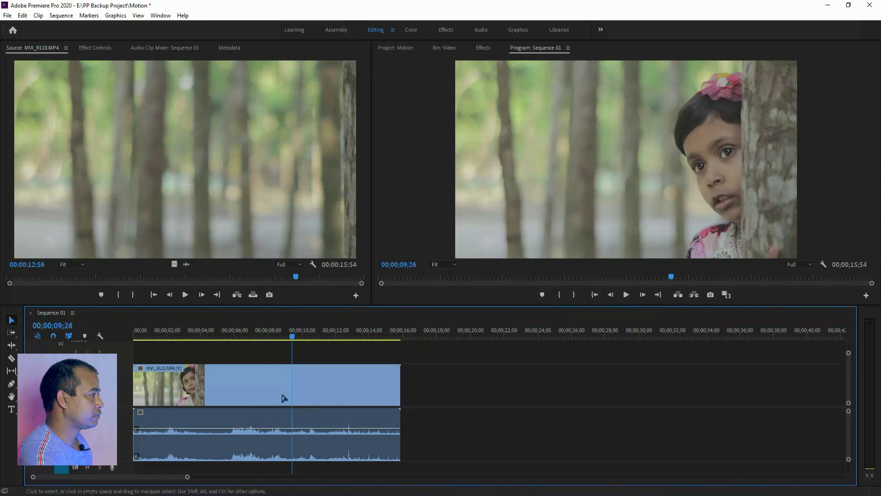
- Show the MVI_9110.MP4 clip's effect settings and turn off keyframing for the Volume effect's Bypass and Level
{"action": "left_click", "coordinate": [327, 401]}
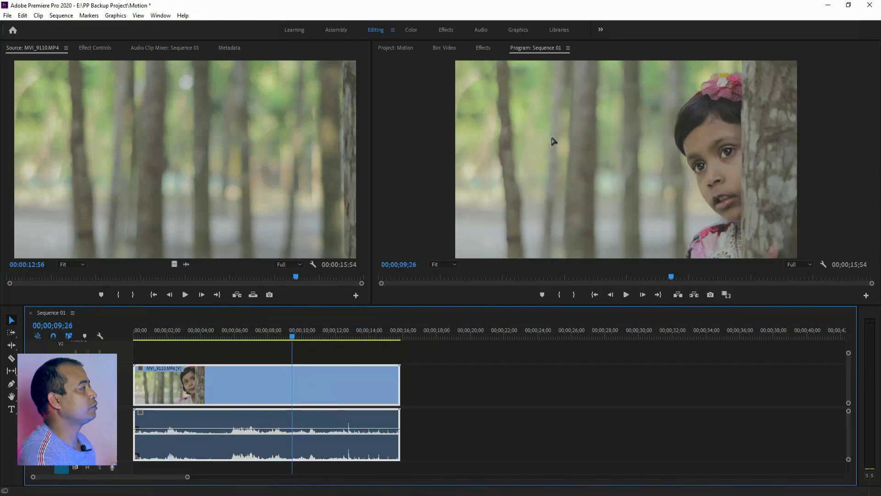
{"action": "left_click", "coordinate": [95, 49]}
{"action": "left_click", "coordinate": [30, 85]}
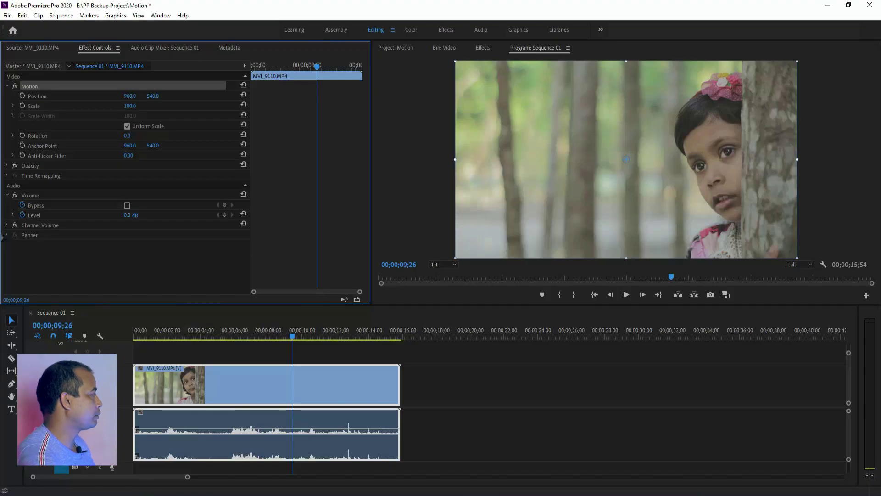
{"action": "left_click", "coordinate": [30, 196]}
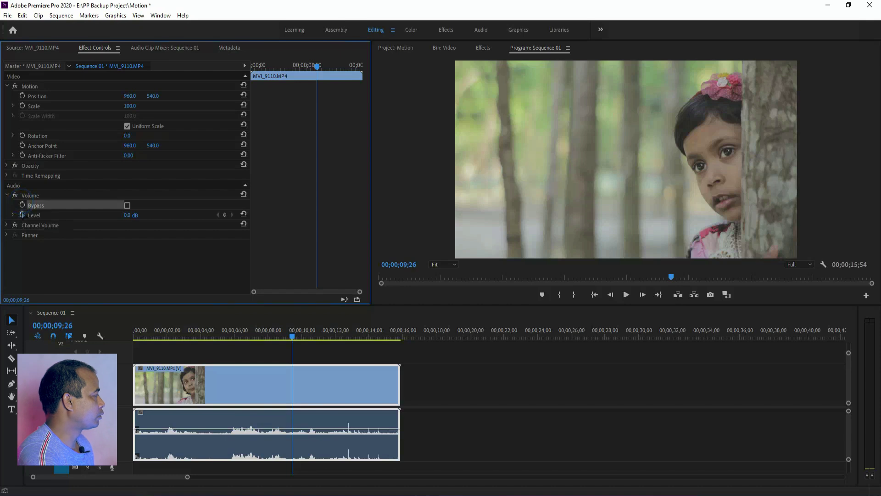
{"action": "left_click", "coordinate": [34, 215]}
- Expand the Volume Level property and turn on its keyframing at 00;00;05;50
{"action": "left_click", "coordinate": [231, 337]}
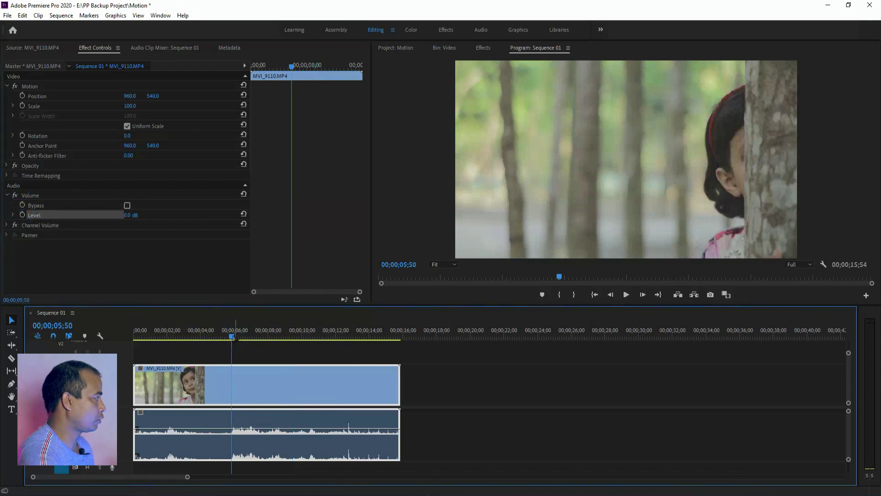
{"action": "left_click", "coordinate": [14, 215]}
{"action": "left_click", "coordinate": [22, 214]}
- Try lowering the Volume Level to -∞ at 00;00;01;33, then delete both Level keyframes
{"action": "left_click_drag", "start_coordinate": [234, 335], "coordinate": [160, 336]}
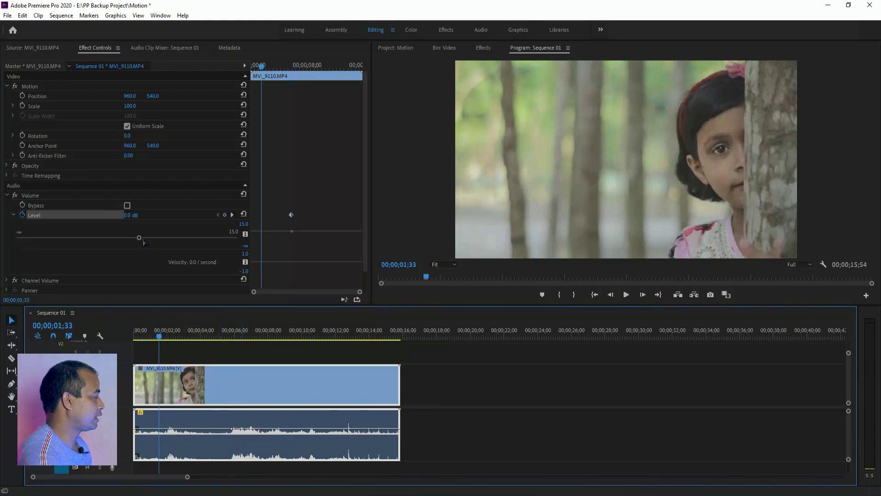
{"action": "left_click_drag", "start_coordinate": [139, 238], "coordinate": [3, 239]}
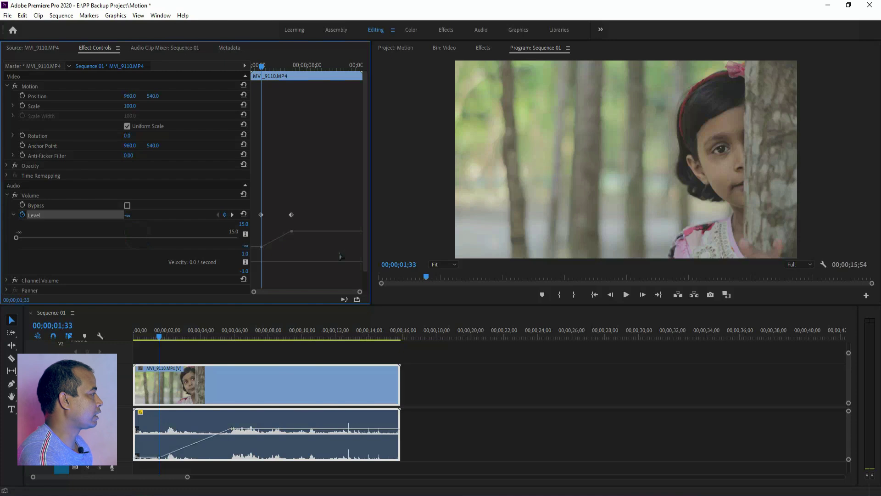
{"action": "left_click", "coordinate": [309, 195]}
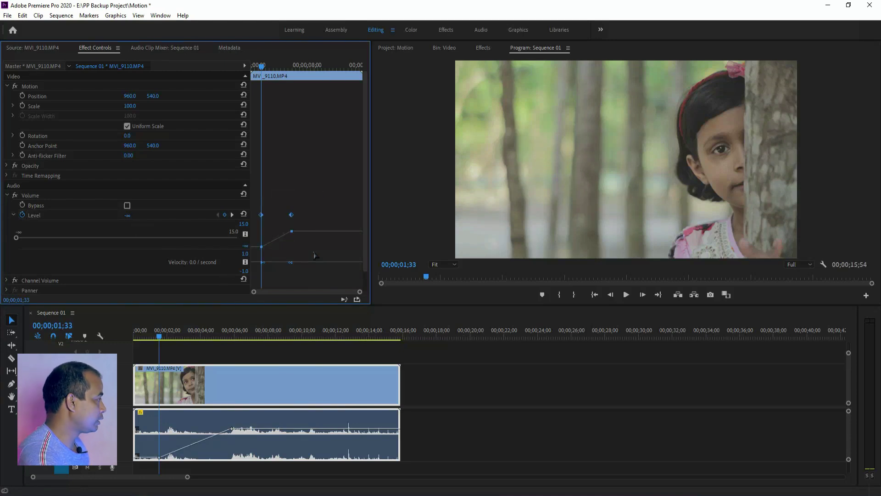
- Create an audio fade-in with Volume Level at -∞ at the clip's start and -1.1 dB at 00;00;05;09
{"action": "left_click_drag", "start_coordinate": [160, 331], "coordinate": [86, 338]}
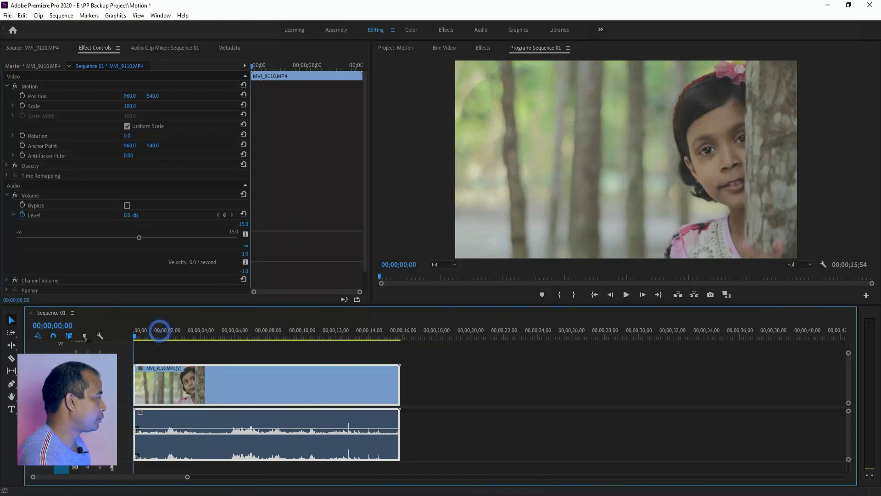
{"action": "left_click_drag", "start_coordinate": [139, 237], "coordinate": [9, 237]}
{"action": "key", "text": "space"}
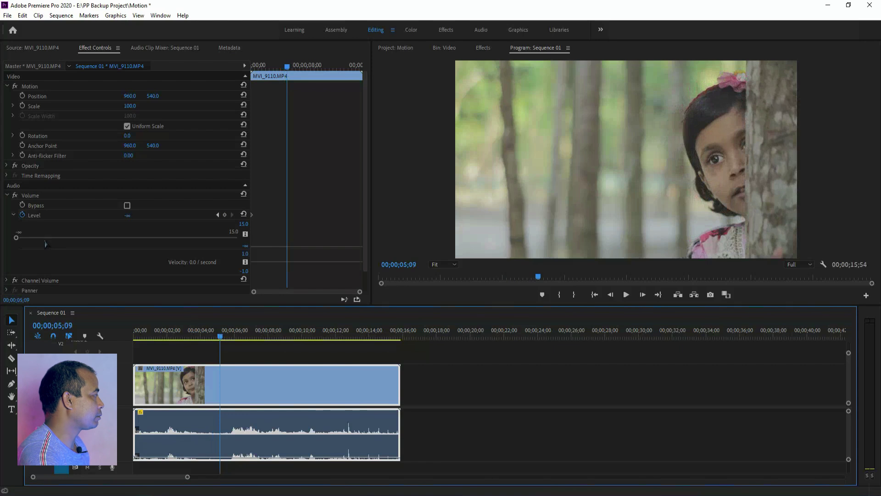
{"action": "left_click_drag", "start_coordinate": [36, 237], "coordinate": [134, 238]}
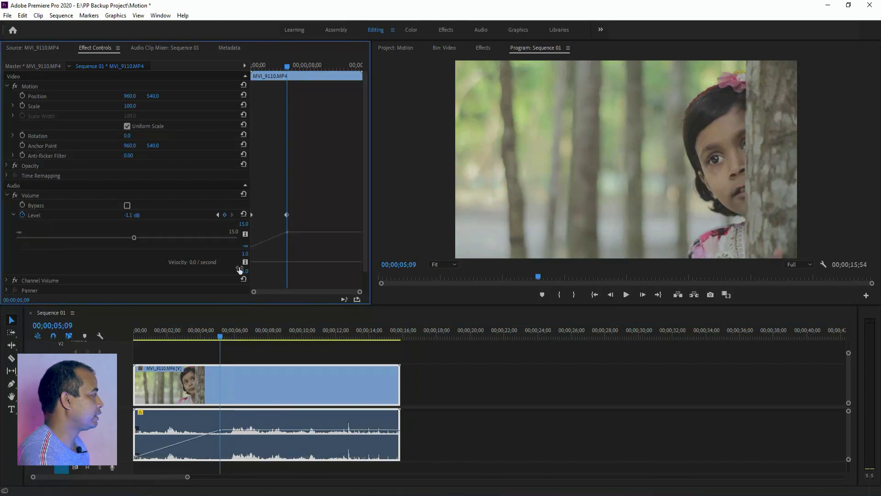
- Set the Level velocity graph's lower limit to -90.0 and widen the Effect Controls area
{"action": "left_click_drag", "start_coordinate": [248, 275], "coordinate": [202, 274]}
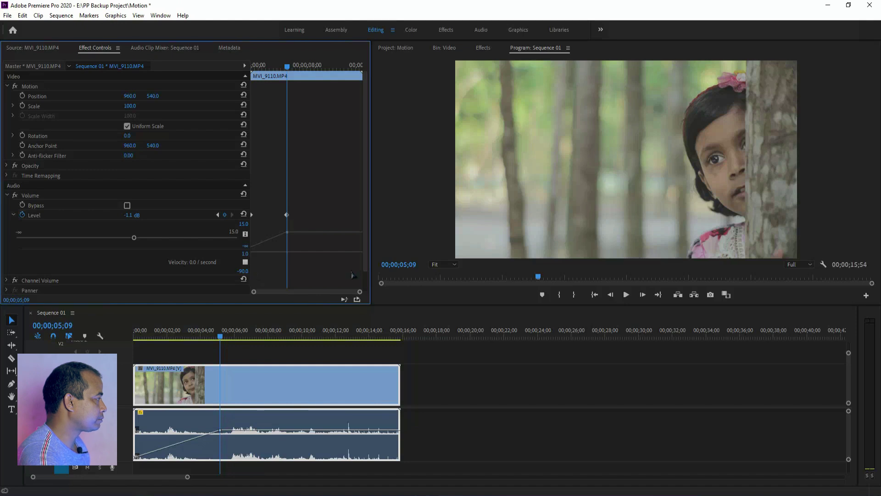
{"action": "left_click_drag", "start_coordinate": [372, 274], "coordinate": [447, 274]}
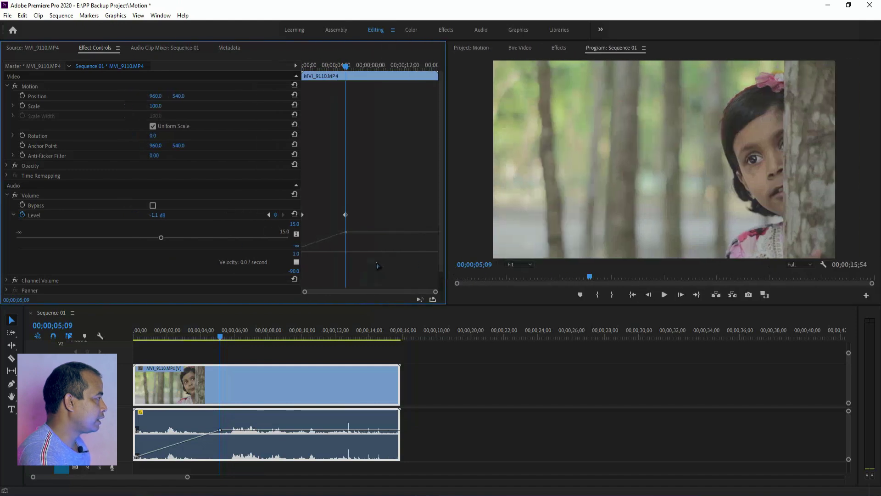
- Play the clip from the start past 00;00;05;09 to check the audio fade-in
{"action": "left_click_drag", "start_coordinate": [346, 66], "coordinate": [294, 63]}
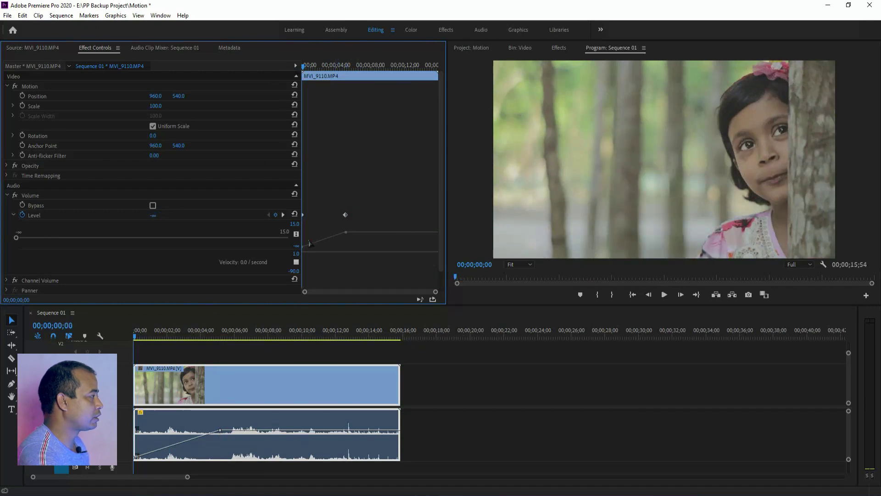
{"action": "left_click", "coordinate": [664, 295]}
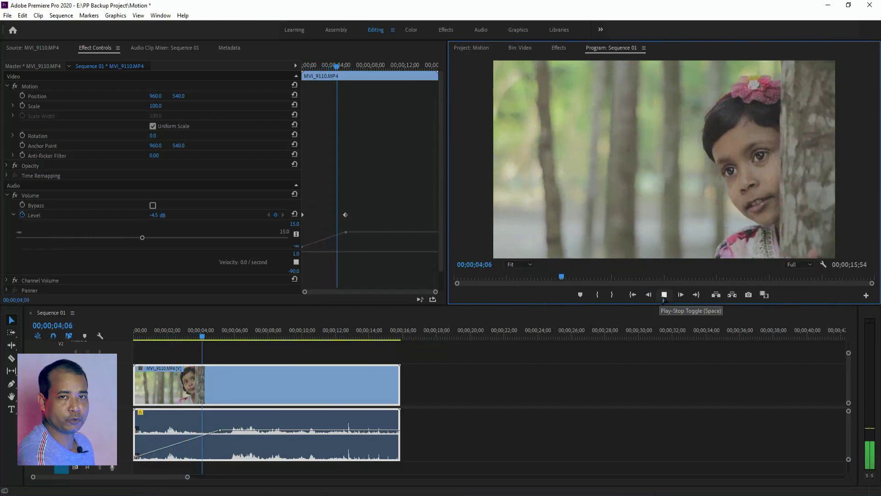
{"action": "left_click", "coordinate": [664, 295]}
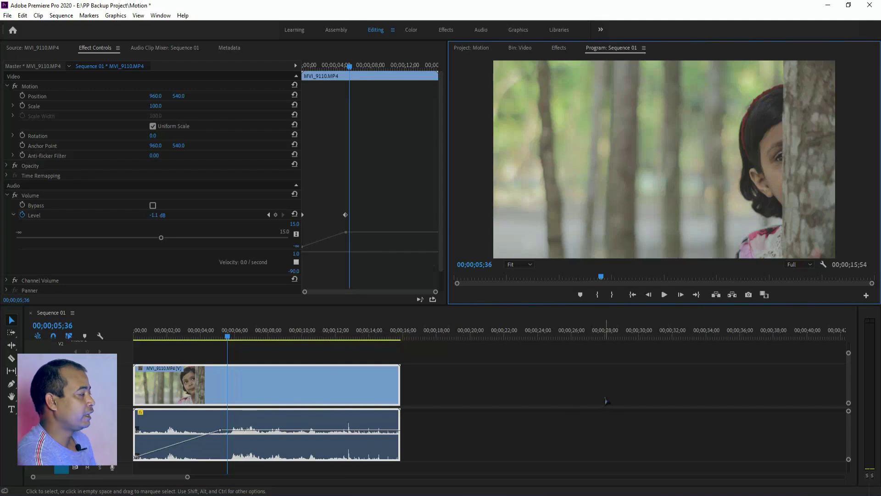
- Undo the audio fade-in on MVI_9110.MP4 so its Volume Level keyframes are removed
{"action": "left_click", "coordinate": [297, 390]}
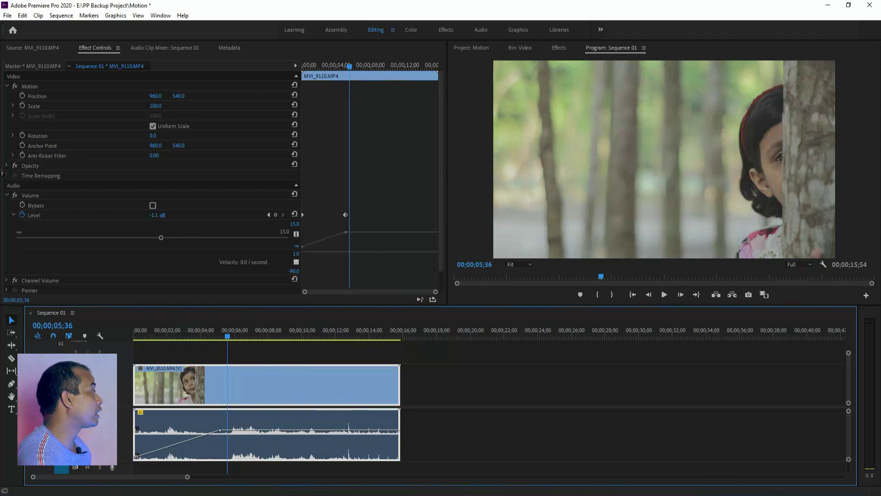
{"action": "left_click", "coordinate": [32, 88]}
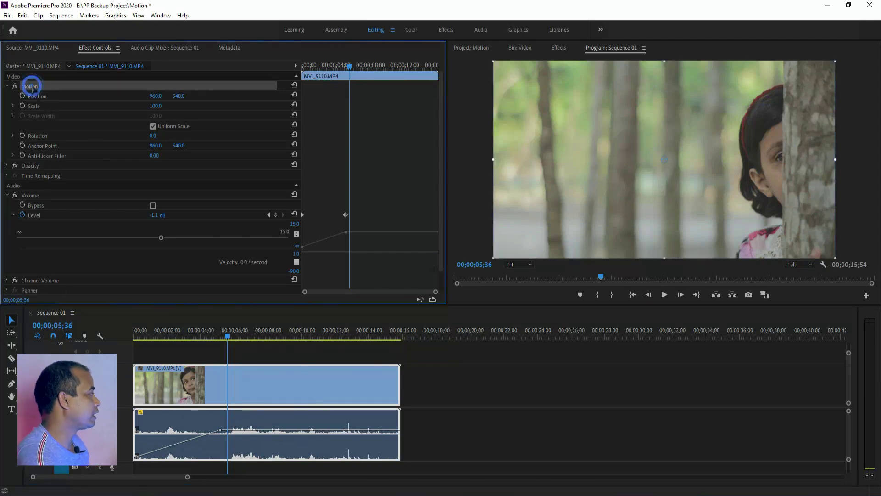
{"action": "left_click", "coordinate": [29, 167]}
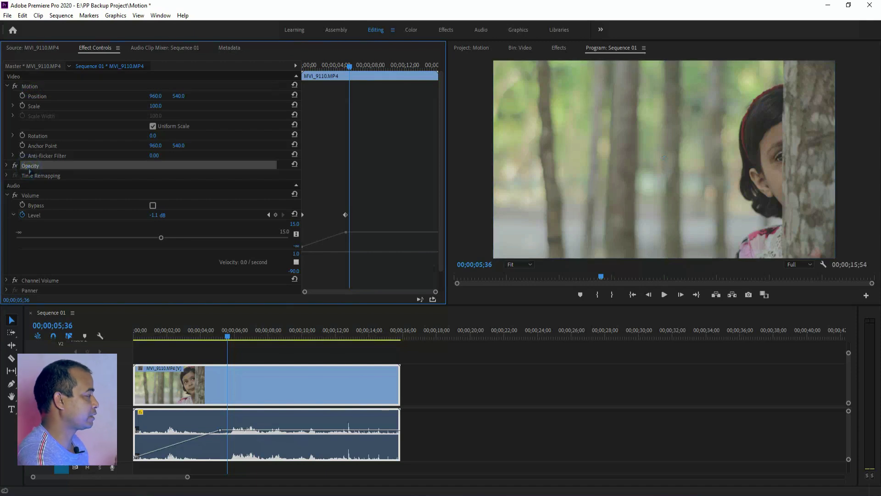
{"action": "left_click", "coordinate": [388, 178]}
{"action": "scroll", "coordinate": [257, 290], "scroll_direction": "down", "scroll_amount": 1}
{"action": "key", "text": "ctrl+z"}
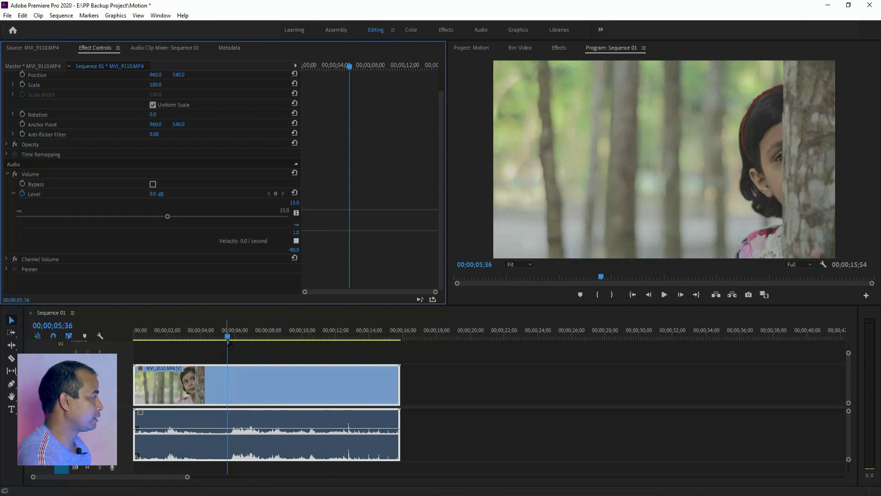
- Play the beginning of MVI_9110.MP4 briefly and return the playhead to the clip's start
{"action": "left_click_drag", "start_coordinate": [228, 337], "coordinate": [123, 338]}
{"action": "left_click", "coordinate": [524, 403]}
{"action": "left_click", "coordinate": [252, 394]}
{"action": "key", "text": "space"}
{"action": "key", "text": "space"}
{"action": "left_click_drag", "start_coordinate": [146, 337], "coordinate": [133, 337]}
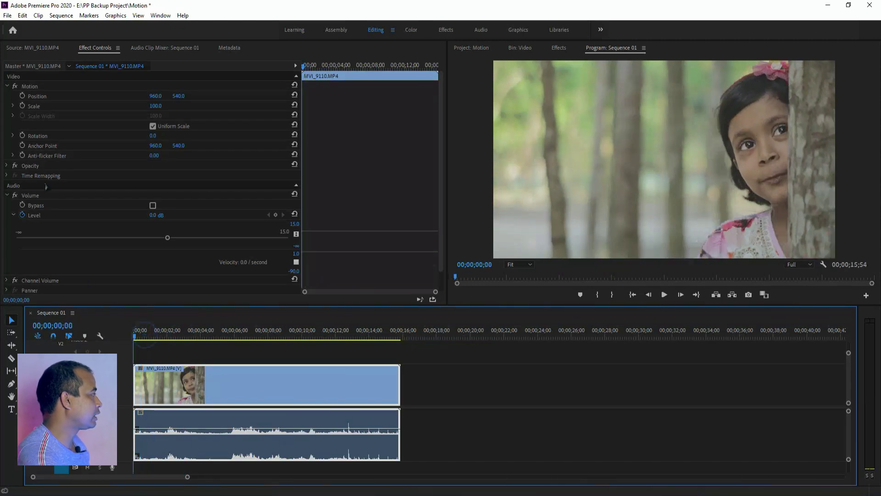
- Turn on Opacity animation for MVI_9110.MP4 at 00;00;00;00 and set the starting keyframe to 0.0%
{"action": "left_click", "coordinate": [7, 166]}
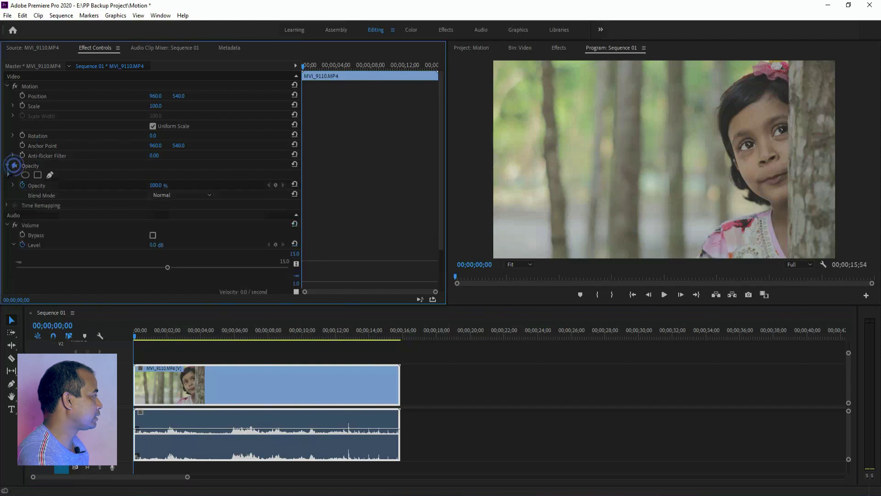
{"action": "left_click", "coordinate": [22, 186]}
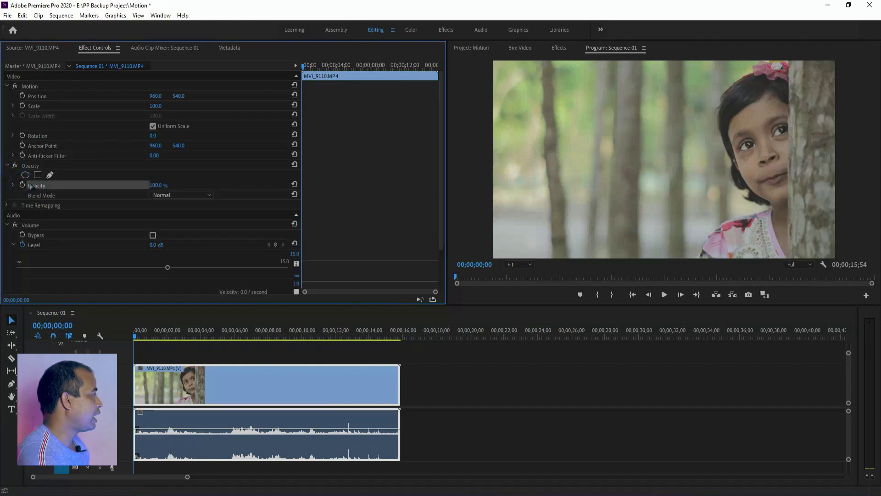
{"action": "left_click", "coordinate": [22, 185]}
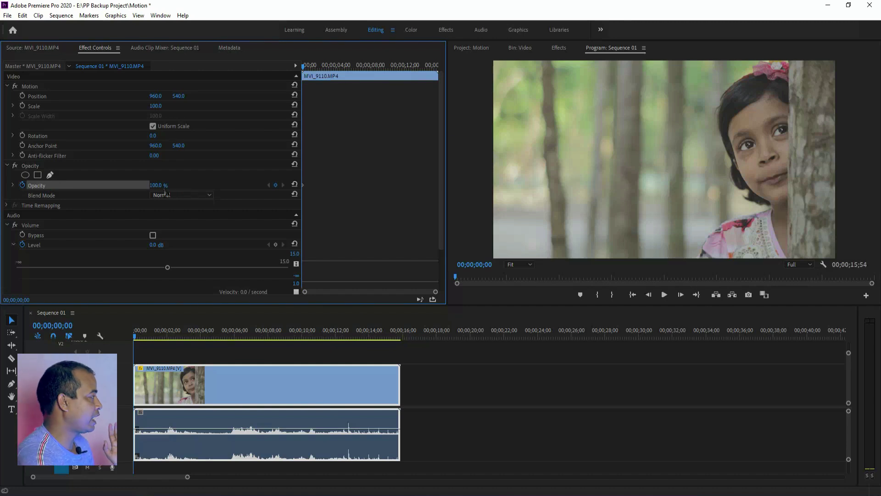
{"action": "left_click", "coordinate": [13, 185]}
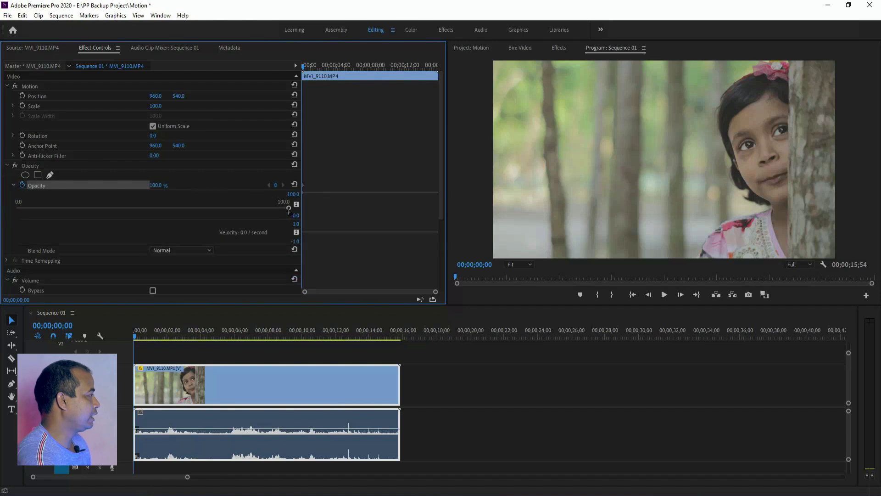
{"action": "left_click_drag", "start_coordinate": [289, 208], "coordinate": [10, 210]}
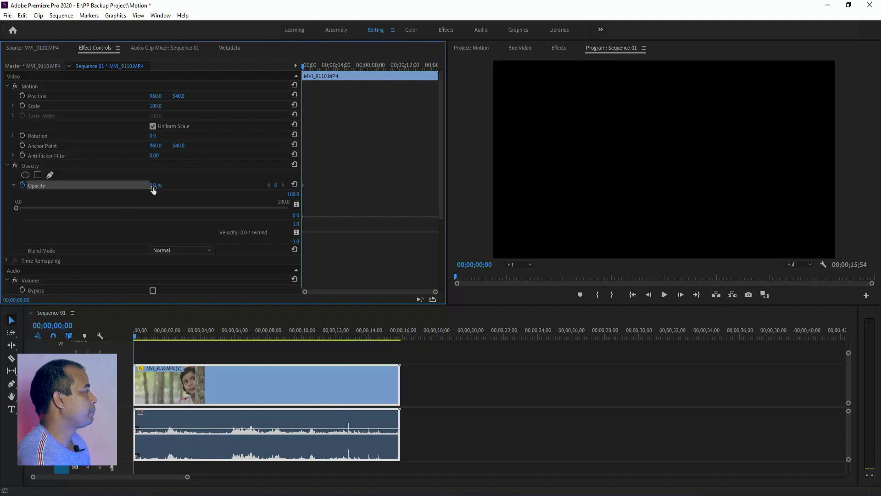
- Complete the video fade-in with a 100% Opacity keyframe at 00;00;01;22
{"action": "left_click_drag", "start_coordinate": [436, 292], "coordinate": [356, 292]}
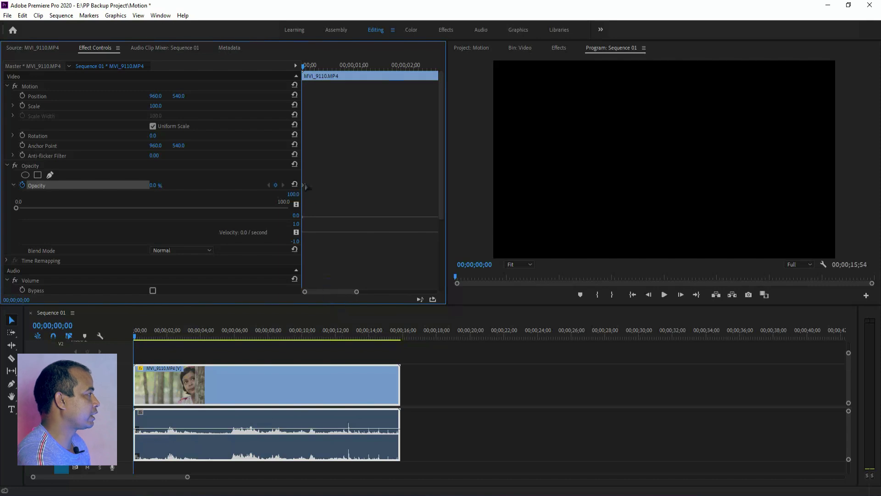
{"action": "left_click", "coordinate": [321, 177]}
{"action": "left_click", "coordinate": [302, 186]}
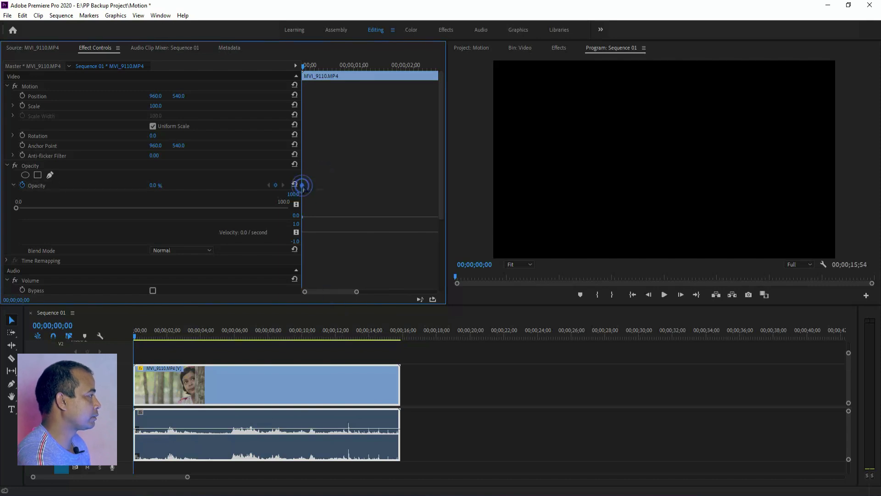
{"action": "left_click_drag", "start_coordinate": [140, 338], "coordinate": [156, 339]}
{"action": "left_click_drag", "start_coordinate": [17, 208], "coordinate": [291, 213]}
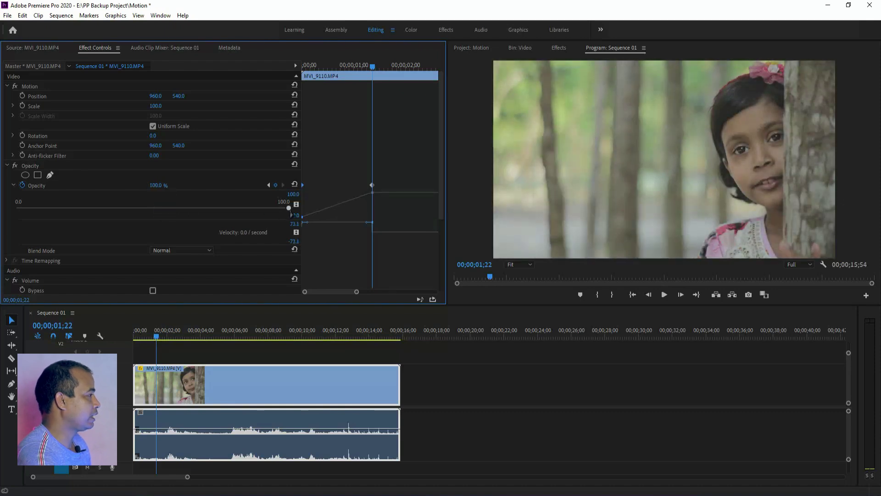
- Play the sequence from the start to about 00;00;05;30 to check the Opacity fade-in
{"action": "left_click", "coordinate": [277, 355]}
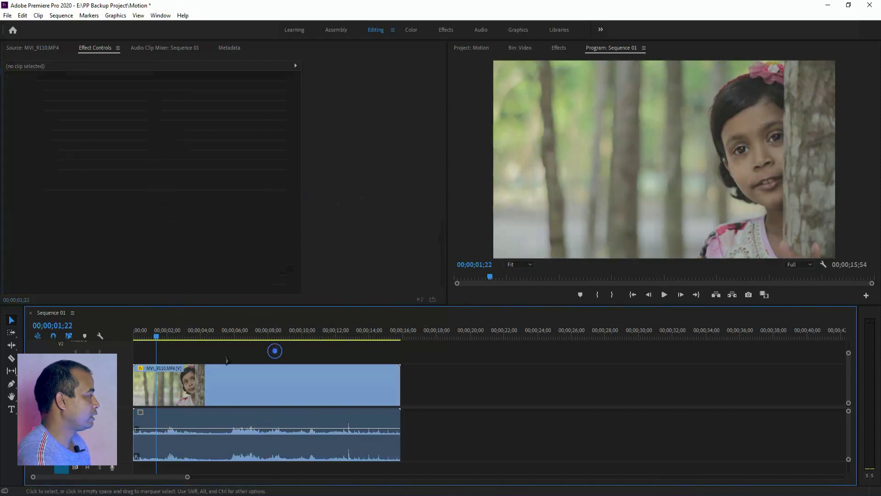
{"action": "left_click", "coordinate": [228, 386]}
{"action": "key", "text": "Home"}
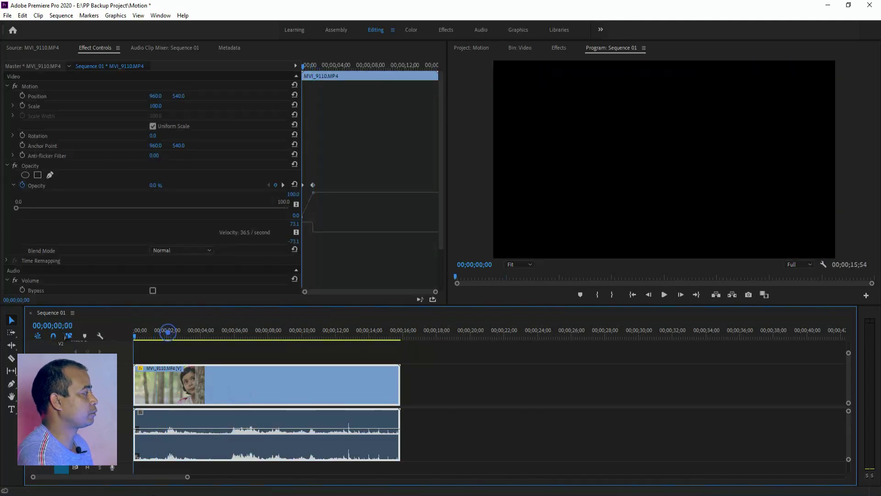
{"action": "left_click", "coordinate": [550, 393]}
{"action": "key", "text": "space"}
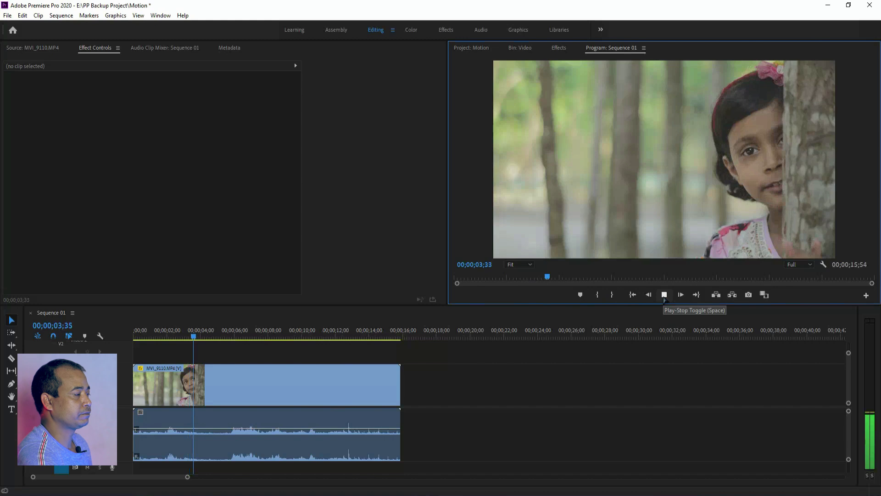
{"action": "left_click", "coordinate": [664, 296]}
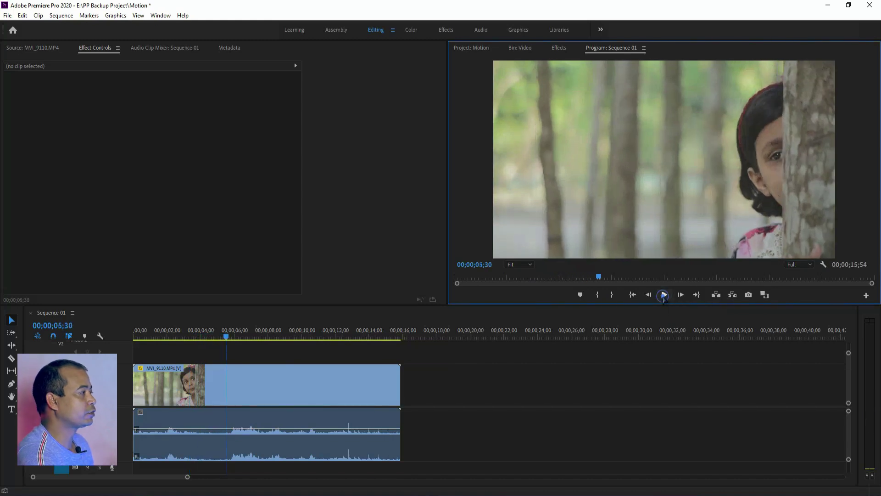
- Create a video fade-out with Opacity keyframes of 100% at 00;00;11;43 and 0% at 00;00;15;48
{"action": "left_click", "coordinate": [330, 335]}
{"action": "left_click", "coordinate": [510, 385]}
{"action": "left_click", "coordinate": [379, 388]}
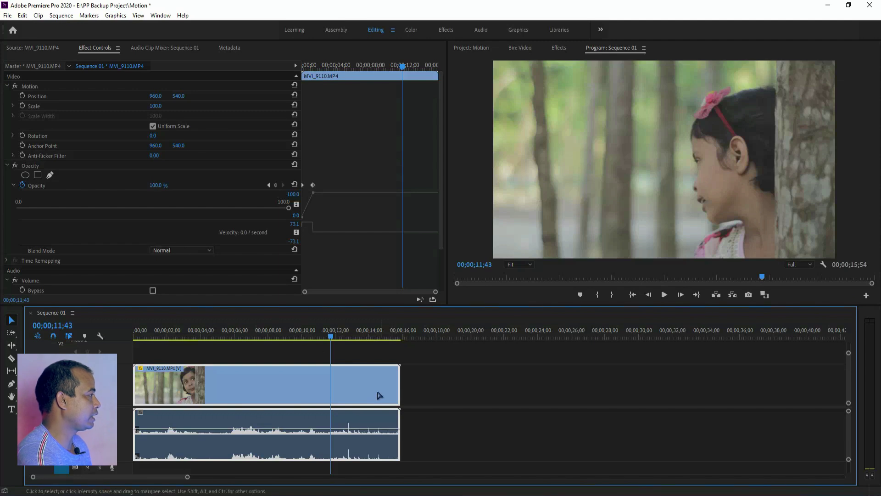
{"action": "left_click", "coordinate": [276, 185]}
{"action": "left_click_drag", "start_coordinate": [332, 337], "coordinate": [399, 338]}
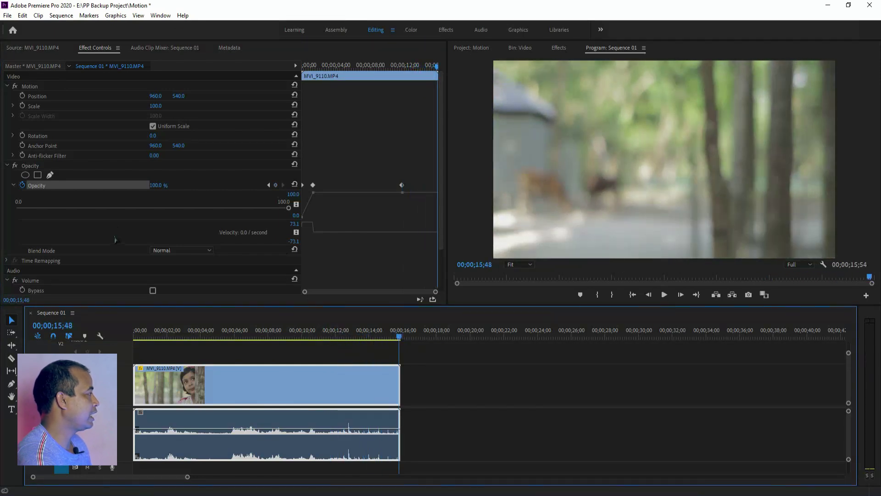
{"action": "left_click_drag", "start_coordinate": [288, 207], "coordinate": [16, 209]}
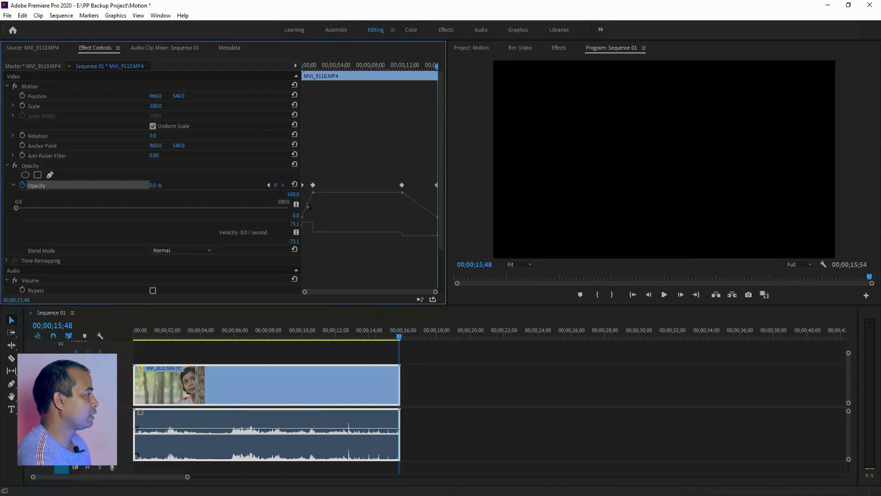
- Widen the keyframe area of the Effect Controls and move the playhead to 00;00;06;31
{"action": "left_click_drag", "start_coordinate": [299, 200], "coordinate": [223, 200]}
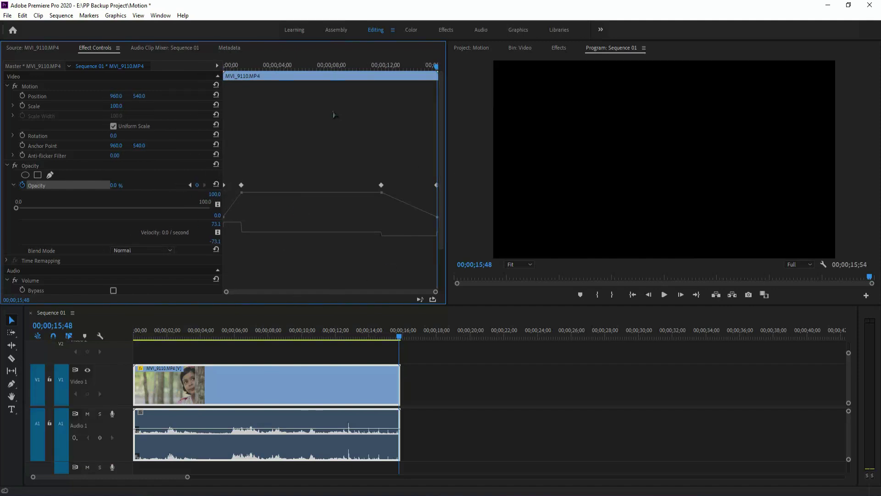
{"action": "left_click_drag", "start_coordinate": [352, 59], "coordinate": [312, 94]}
{"action": "left_click", "coordinate": [321, 398]}
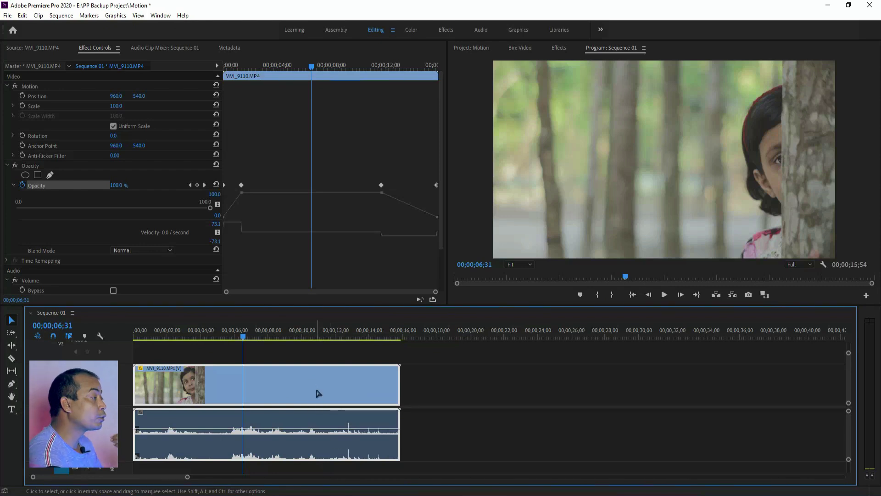
- Delete all Opacity keyframes of MVI_9110.MP4 and turn off its Opacity animation
{"action": "left_click_drag", "start_coordinate": [436, 164], "coordinate": [224, 257]}
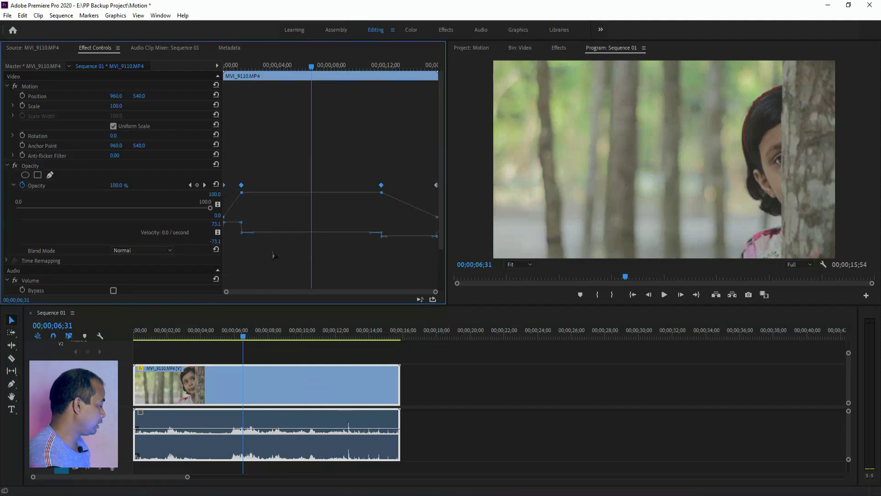
{"action": "key", "text": "Delete"}
{"action": "left_click", "coordinate": [229, 334]}
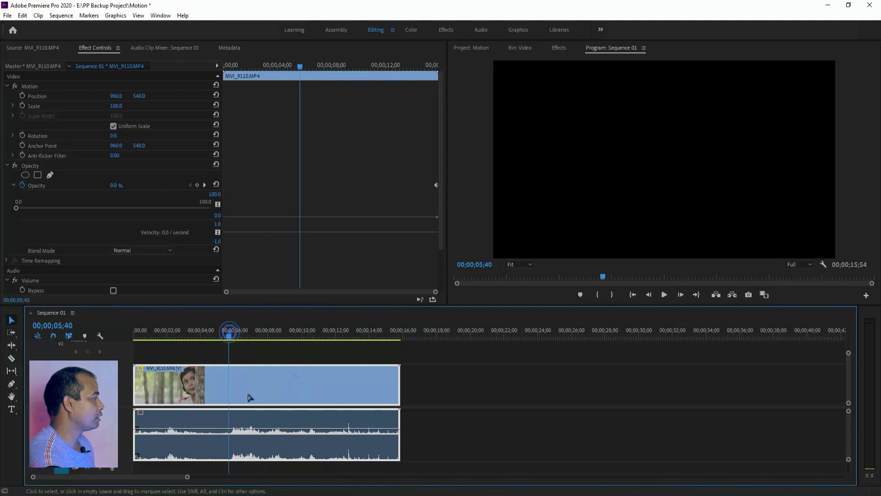
{"action": "left_click", "coordinate": [21, 184]}
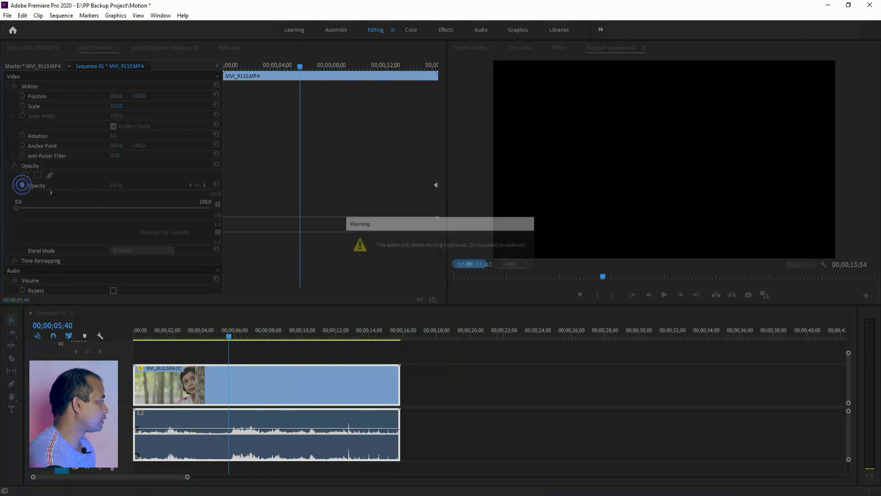
{"action": "left_click", "coordinate": [469, 262]}
- Set the Opacity of MVI_9110.MP4 to 100%
{"action": "left_click", "coordinate": [115, 185]}
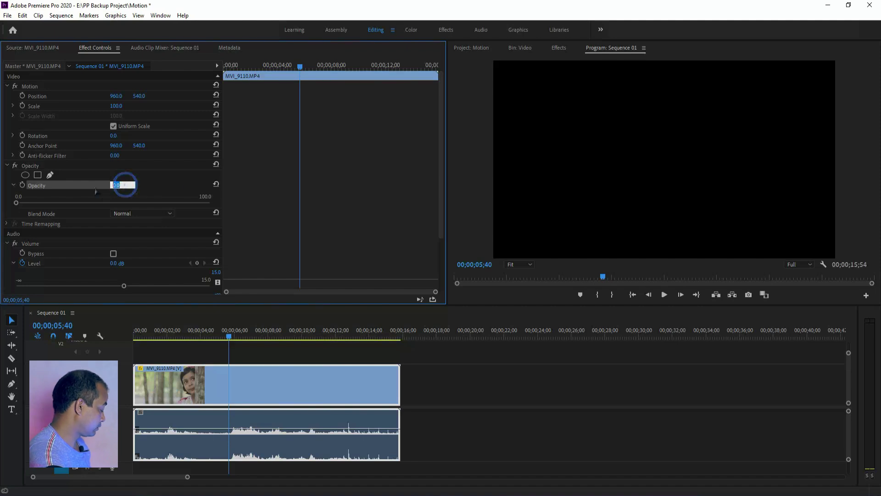
{"action": "type", "text": "100"}
{"action": "left_click", "coordinate": [170, 192]}
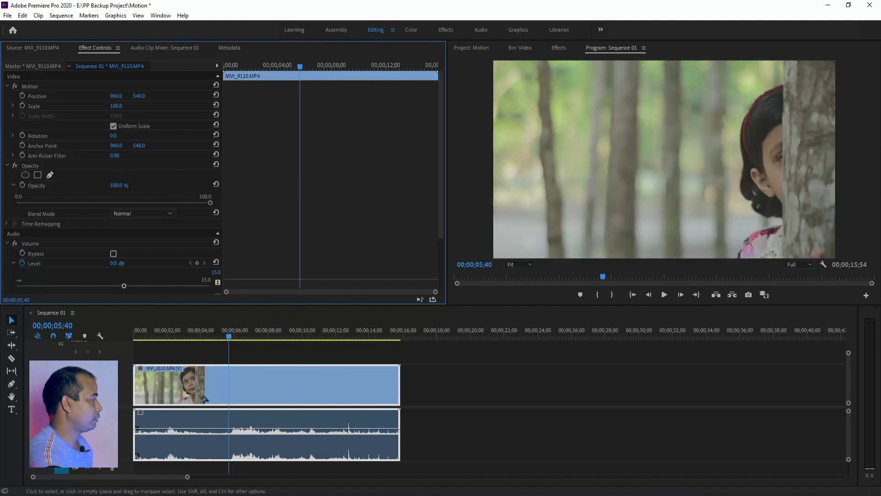
- Play the sequence briefly without the fades and move the playhead to 00;00;02;35
{"action": "left_click", "coordinate": [253, 352]}
{"action": "key", "text": "space"}
{"action": "left_click", "coordinate": [176, 337]}
{"action": "left_click", "coordinate": [591, 408]}
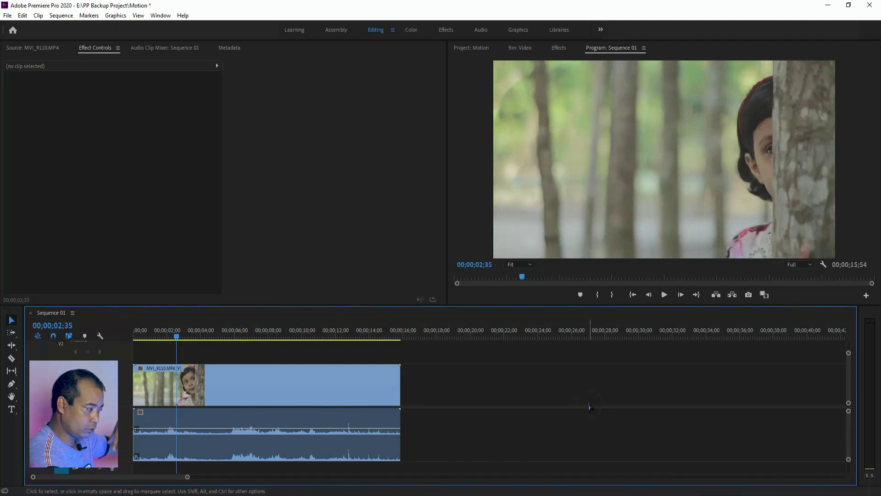
- Enlarge the MVI_9110.MP4 picture to a Motion Scale of about 127.2 in the program preview
{"action": "left_click", "coordinate": [254, 389]}
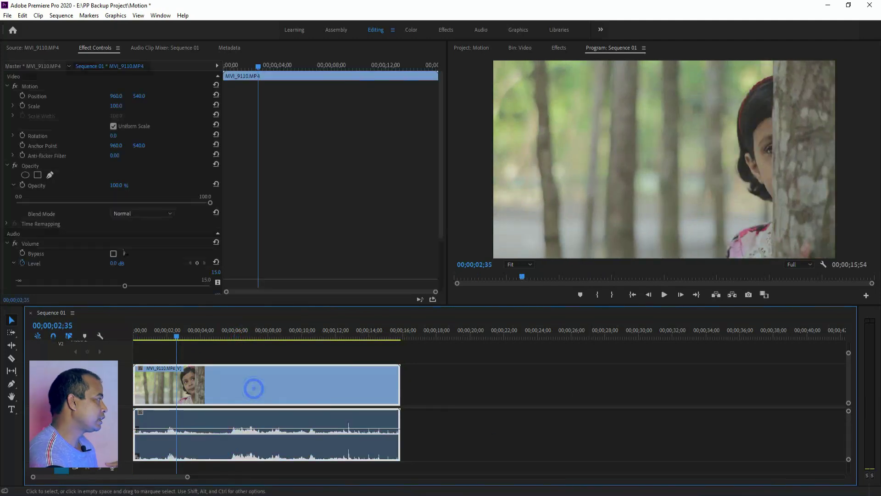
{"action": "left_click", "coordinate": [30, 87]}
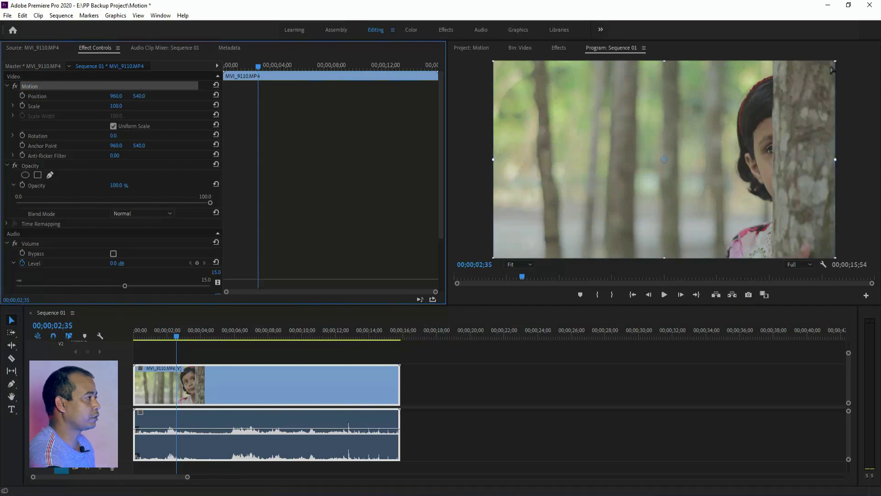
{"action": "left_click_drag", "start_coordinate": [832, 61], "coordinate": [873, 34]}
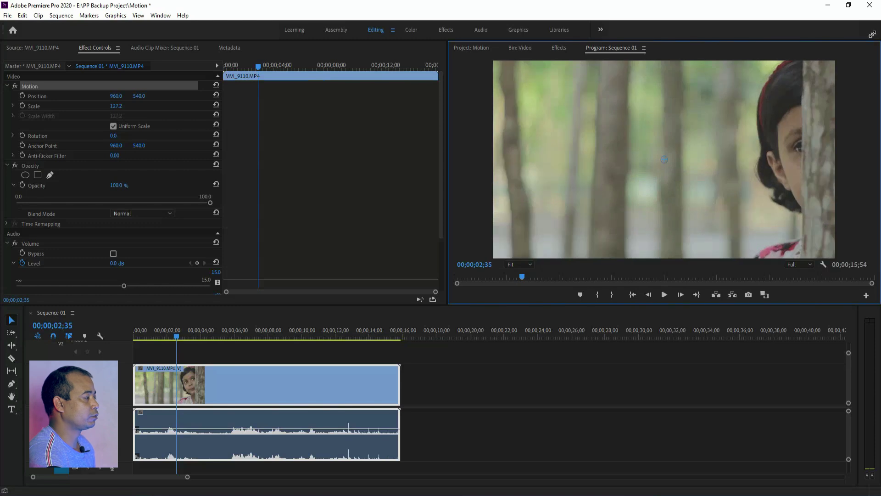
- Start animating the Rotation of MVI_9110.MP4 with a 0° keyframe at 00;00;00;00
{"action": "left_click", "coordinate": [13, 136]}
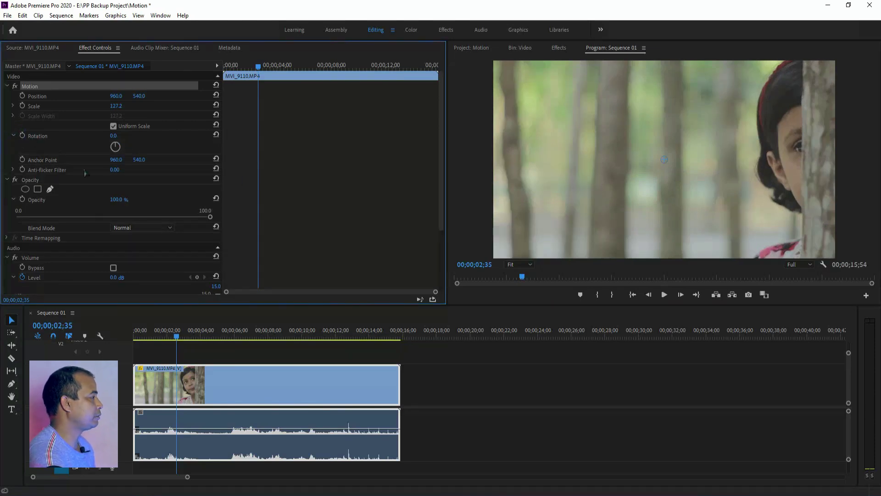
{"action": "left_click", "coordinate": [132, 344]}
{"action": "key", "text": "Home"}
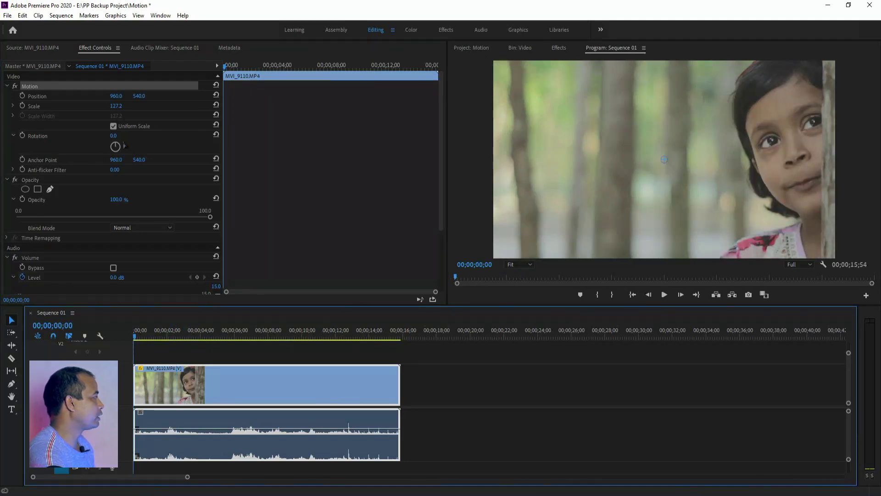
{"action": "left_click", "coordinate": [35, 146]}
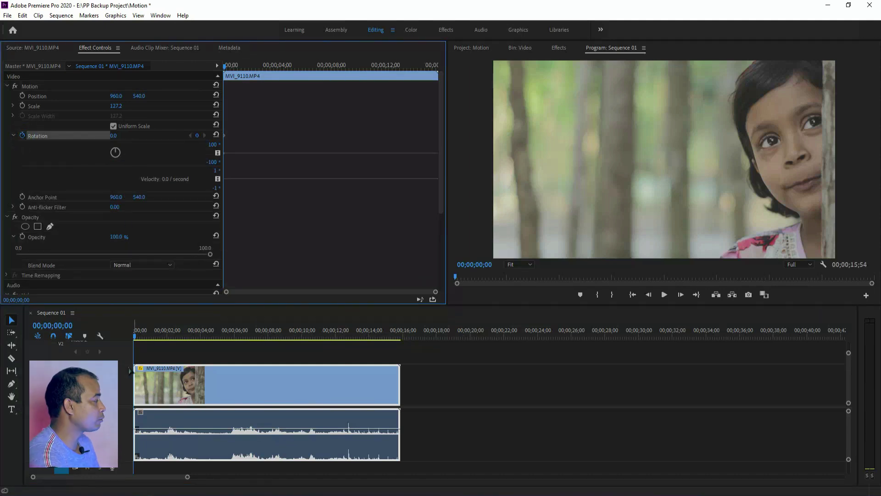
- Add Rotation keyframes of 51° at 00;00;03;46 and about 175° at 00;00;06;36 to MVI_9110.MP4
{"action": "left_click_drag", "start_coordinate": [174, 340], "coordinate": [196, 339]}
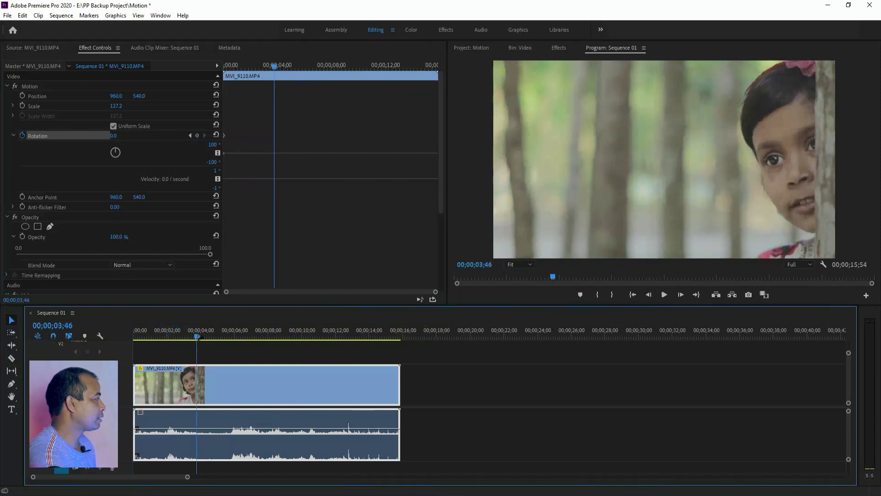
{"action": "left_click_drag", "start_coordinate": [113, 137], "coordinate": [136, 138]}
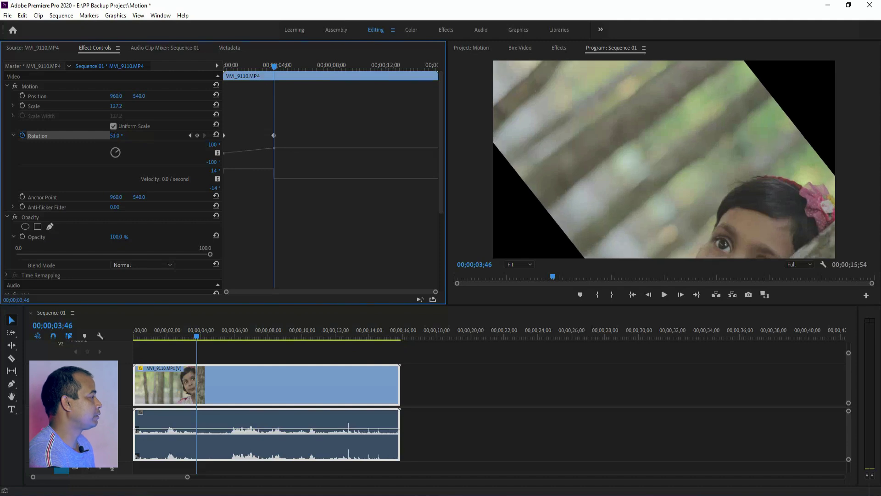
{"action": "key", "text": "space"}
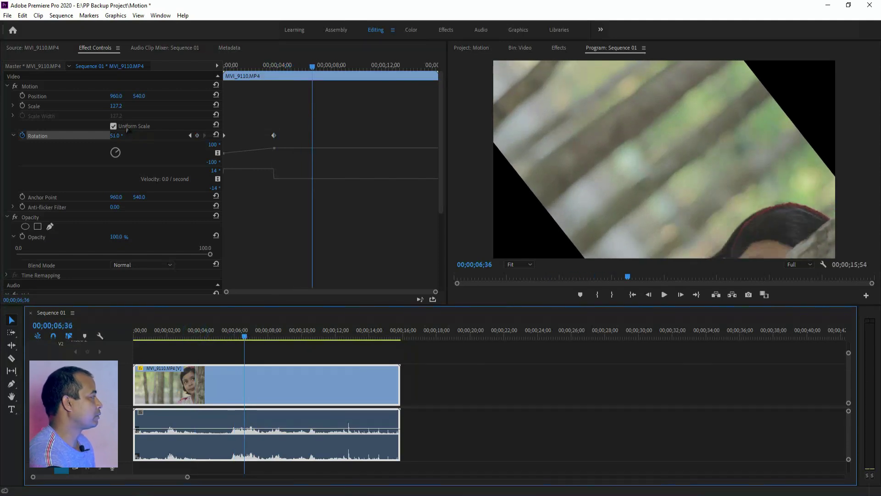
{"action": "left_click_drag", "start_coordinate": [113, 136], "coordinate": [158, 136]}
- Play the rotation animation from the start of the sequence and stop at 00;00;09;17
{"action": "left_click", "coordinate": [236, 334]}
{"action": "key", "text": "Home"}
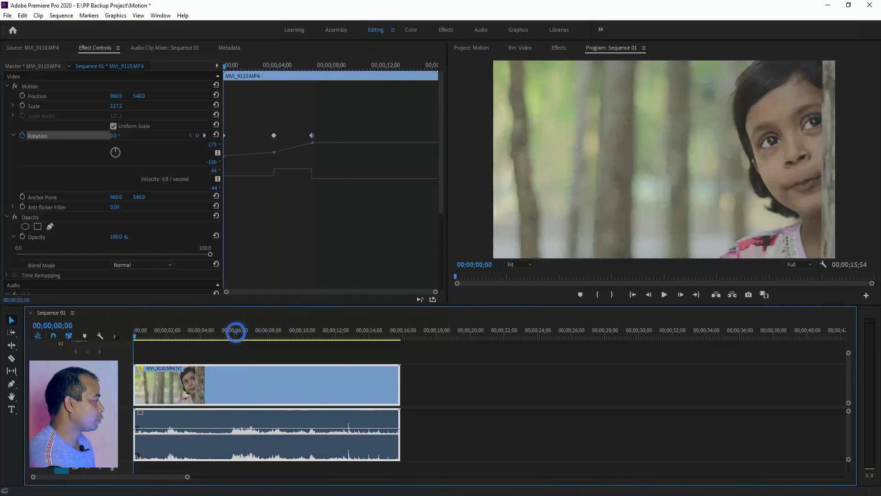
{"action": "left_click", "coordinate": [286, 358]}
{"action": "key", "text": "space"}
{"action": "key", "text": "space"}
{"action": "key", "text": "Home"}
{"action": "left_click", "coordinate": [257, 388]}
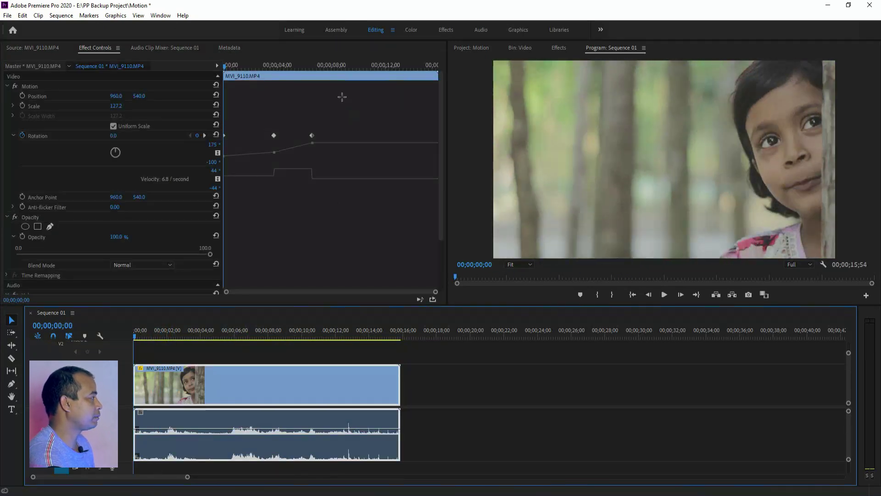
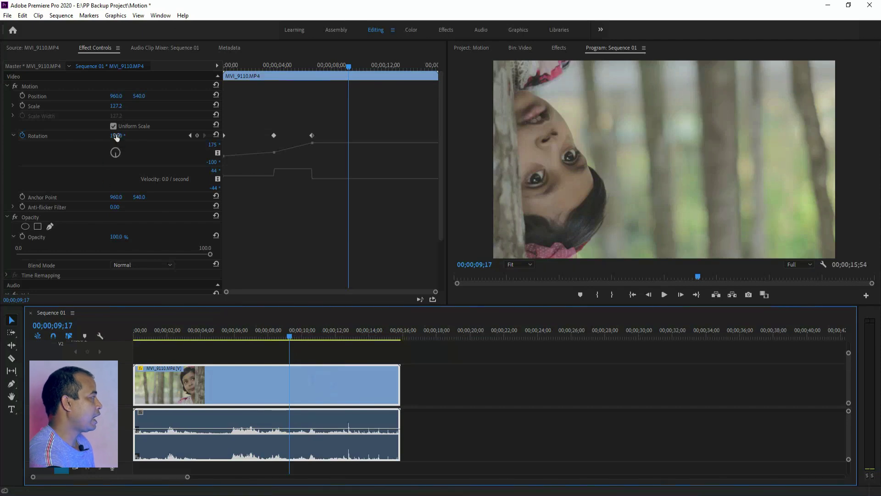
- Add Rotation keyframes of 4° at 00;00;09;17 and -17° at 00;00;11;05 to MVI_9110.MP4
{"action": "left_click_drag", "start_coordinate": [117, 137], "coordinate": [36, 137]}
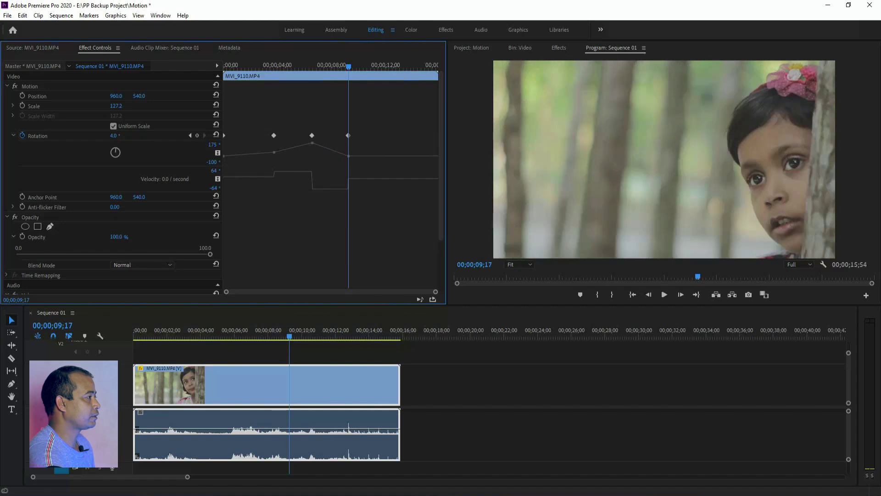
{"action": "left_click", "coordinate": [244, 336]}
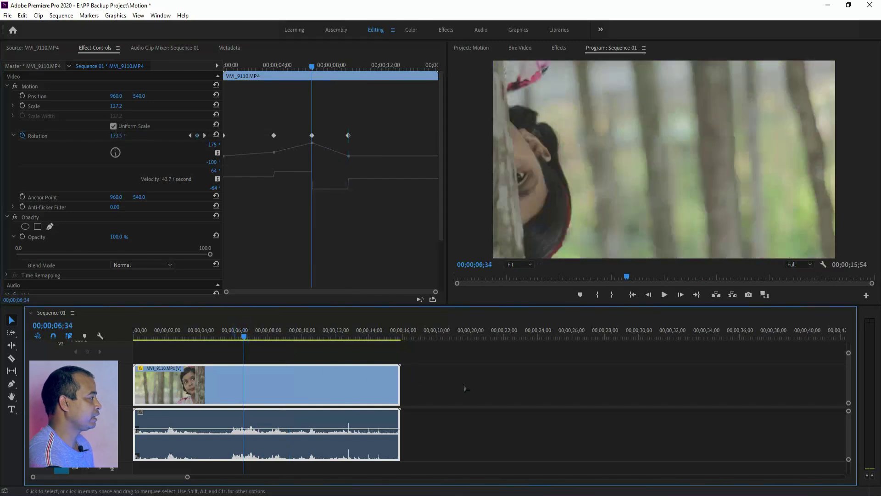
{"action": "left_click_drag", "start_coordinate": [238, 343], "coordinate": [321, 347]}
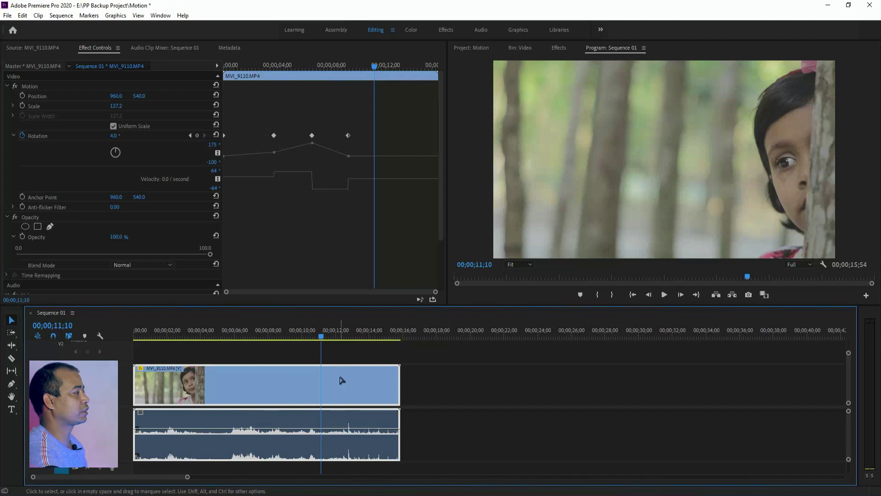
{"action": "left_click", "coordinate": [307, 336]}
{"action": "left_click_drag", "start_coordinate": [308, 343], "coordinate": [321, 345]}
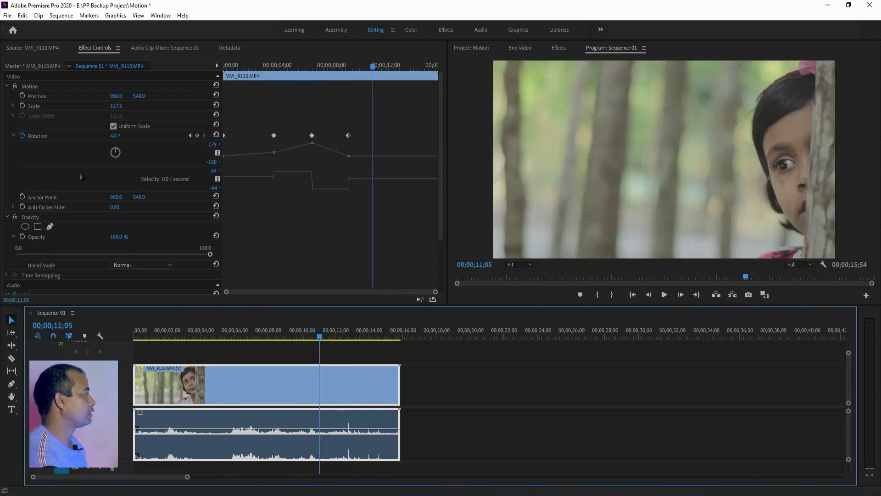
{"action": "left_click_drag", "start_coordinate": [114, 137], "coordinate": [106, 137]}
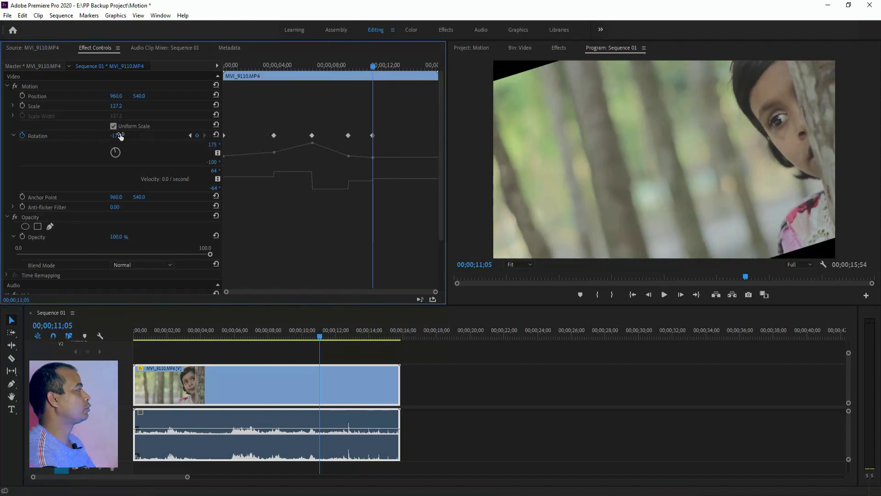
- Keyframe the Scale of MVI_9110.MP4 at 163.2 at 00;00;11;05 and move the picture to about position 679.1, 661.1
{"action": "left_click", "coordinate": [22, 106]}
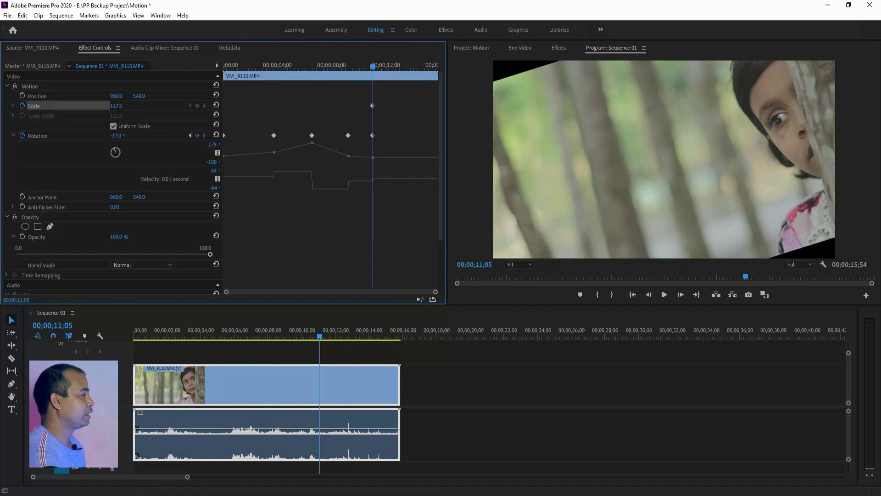
{"action": "left_click_drag", "start_coordinate": [116, 106], "coordinate": [132, 106]}
{"action": "left_click", "coordinate": [788, 151]}
{"action": "left_click", "coordinate": [31, 88]}
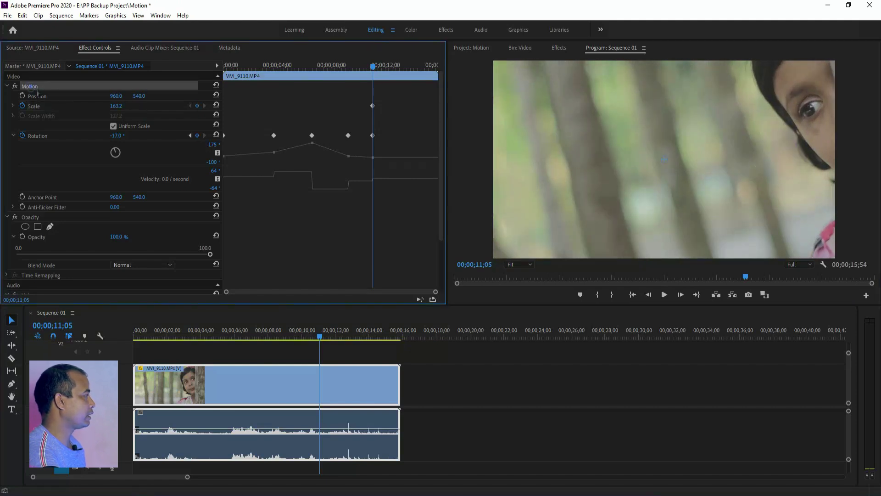
{"action": "left_click_drag", "start_coordinate": [774, 169], "coordinate": [724, 194]}
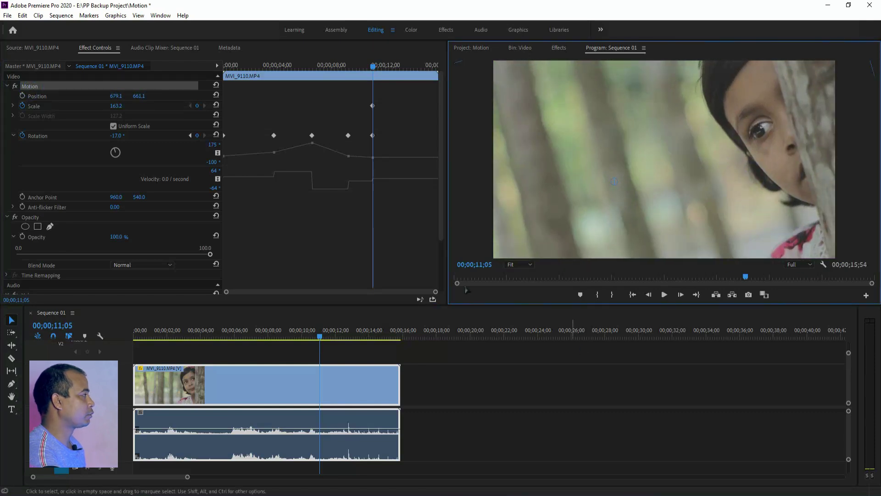
- Play the end of the rotation animation from 00;00;08;53 and again from 00;00;09;29, stopping at 00;00;12;28
{"action": "left_click", "coordinate": [282, 333]}
{"action": "left_click", "coordinate": [567, 397]}
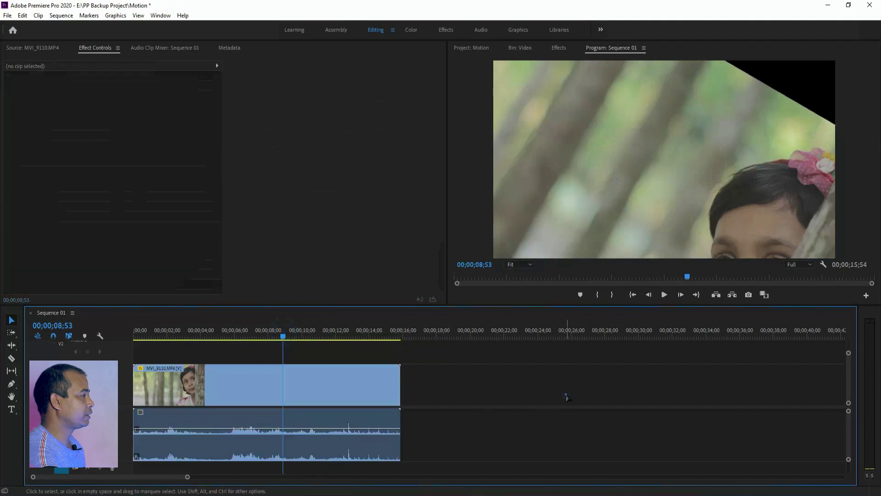
{"action": "left_click", "coordinate": [664, 295]}
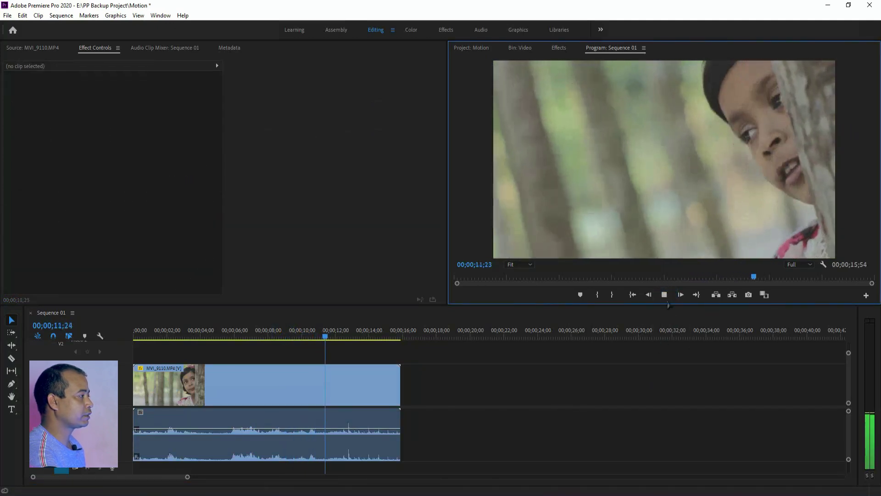
{"action": "left_click", "coordinate": [664, 294]}
{"action": "left_click", "coordinate": [294, 335]}
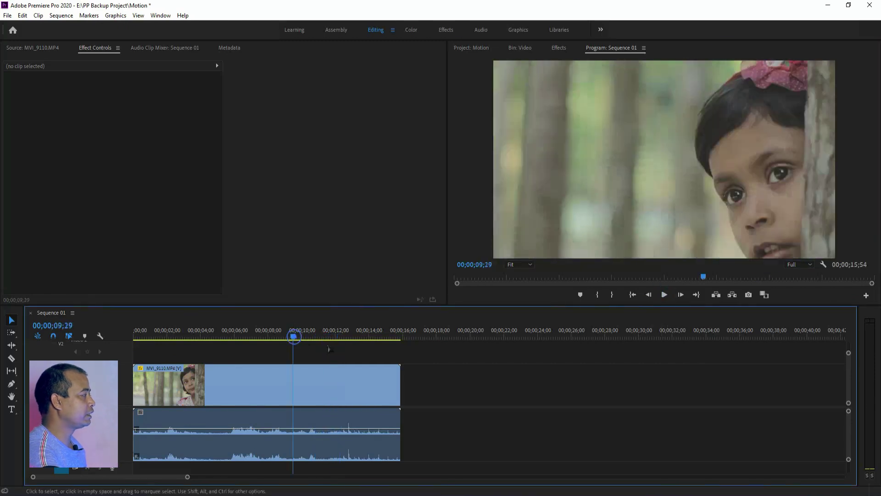
{"action": "left_click", "coordinate": [664, 294]}
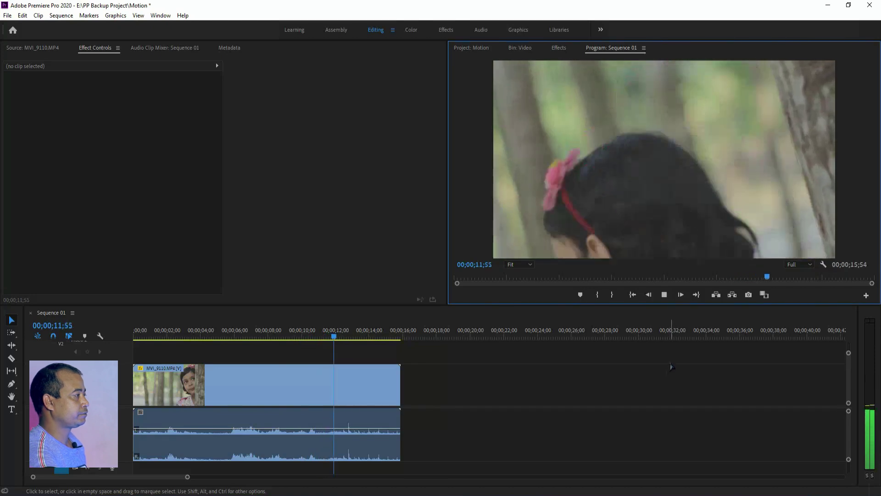
{"action": "key", "text": "space"}
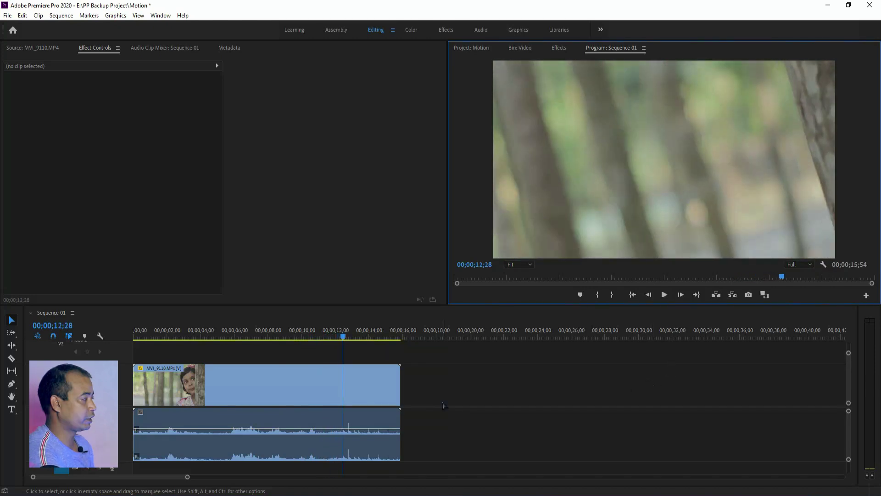
- Delete all Scale and Rotation keyframes of MVI_9110.MP4
{"action": "left_click", "coordinate": [281, 379]}
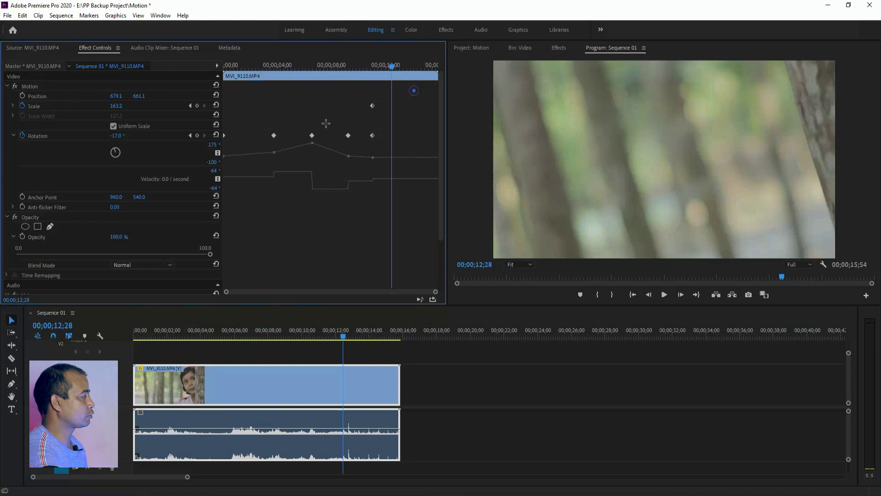
{"action": "key", "text": "Delete"}
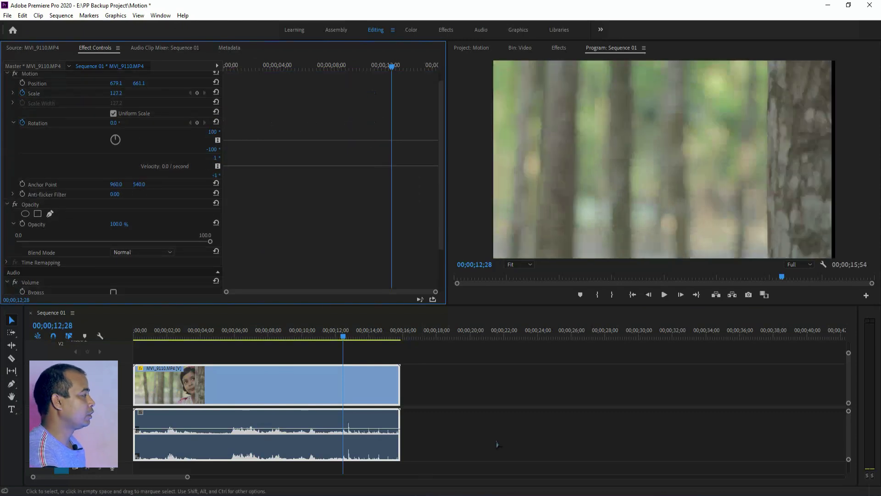